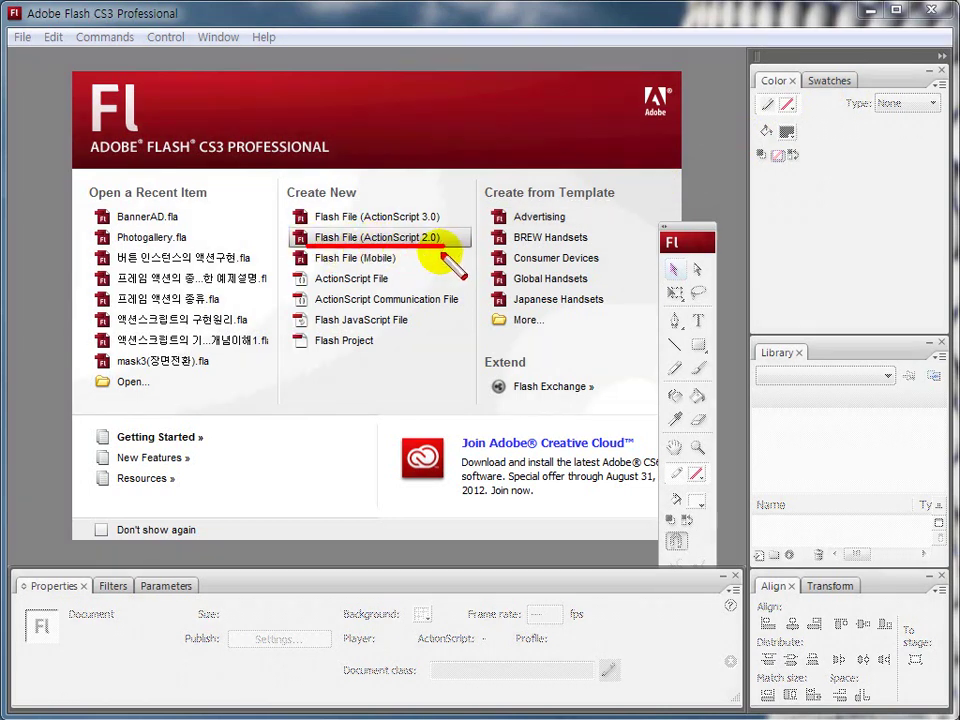
# Step: Create a new Flash file for ActionScript 2.0 and set its document dimensions to 600 px wide by 60 px high
pyautogui.click(404, 240)
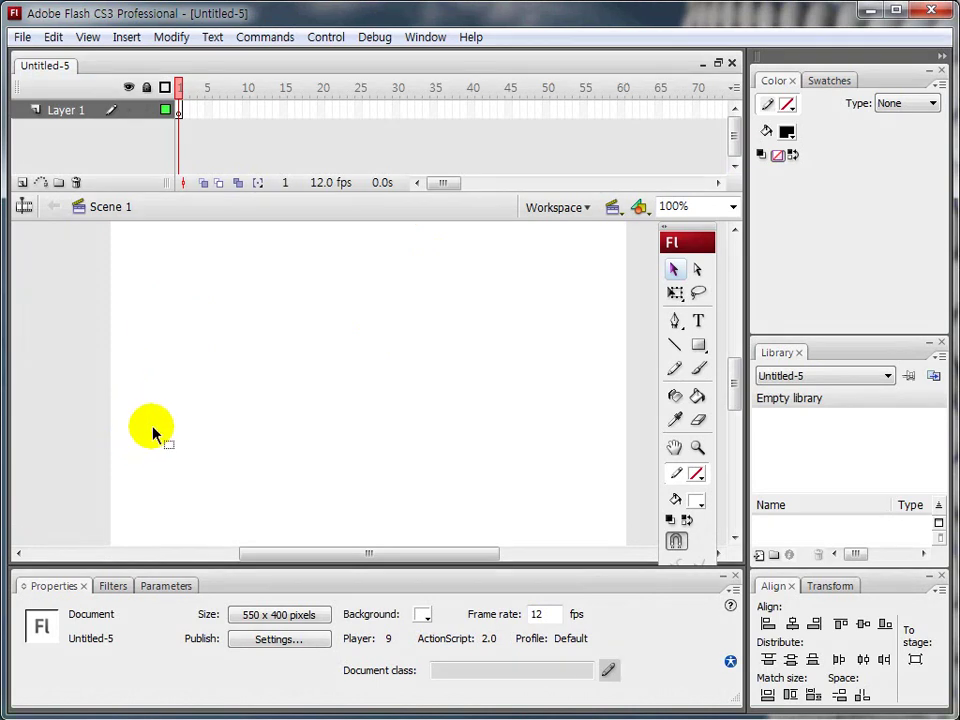
pyautogui.moveTo(275, 410); pyautogui.dragTo(272, 364)
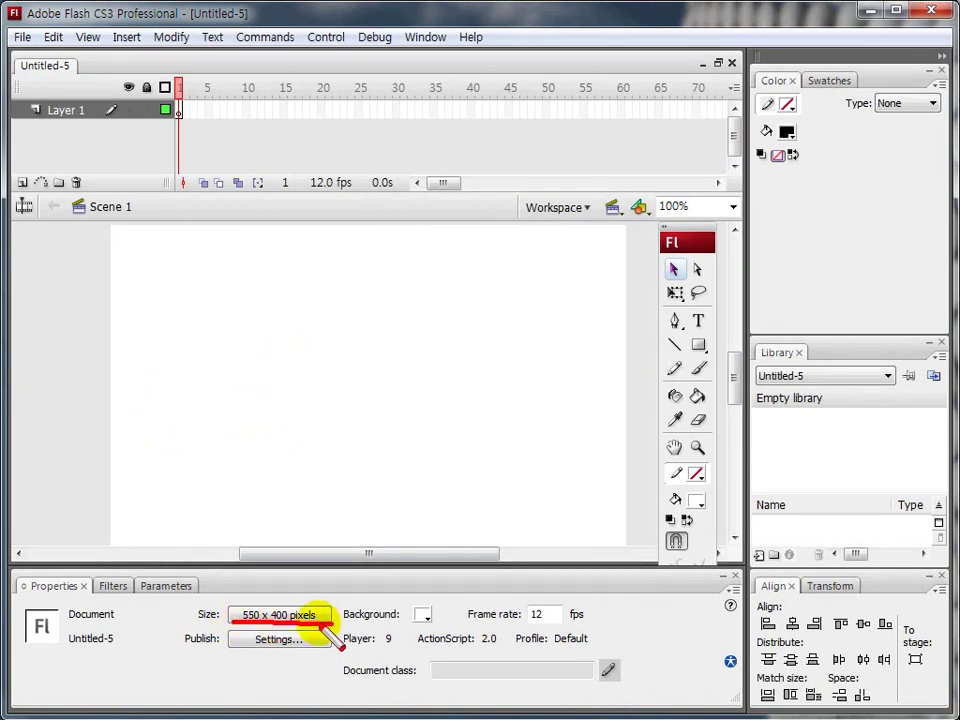
pyautogui.click(276, 615)
pyautogui.moveTo(692, 92); pyautogui.dragTo(422, 197)
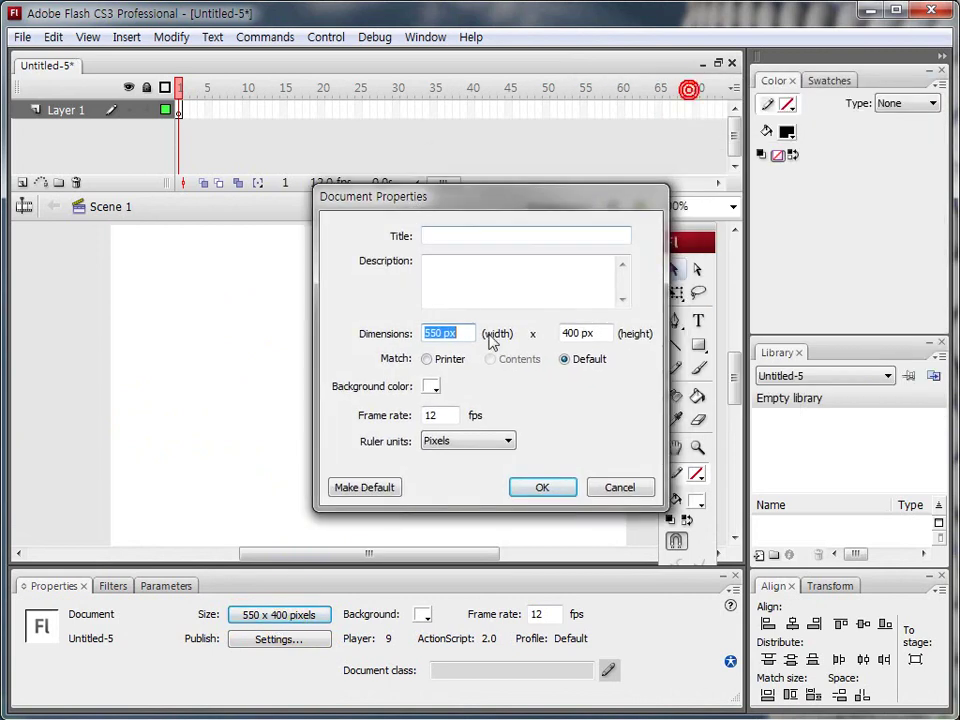
pyautogui.click(465, 333)
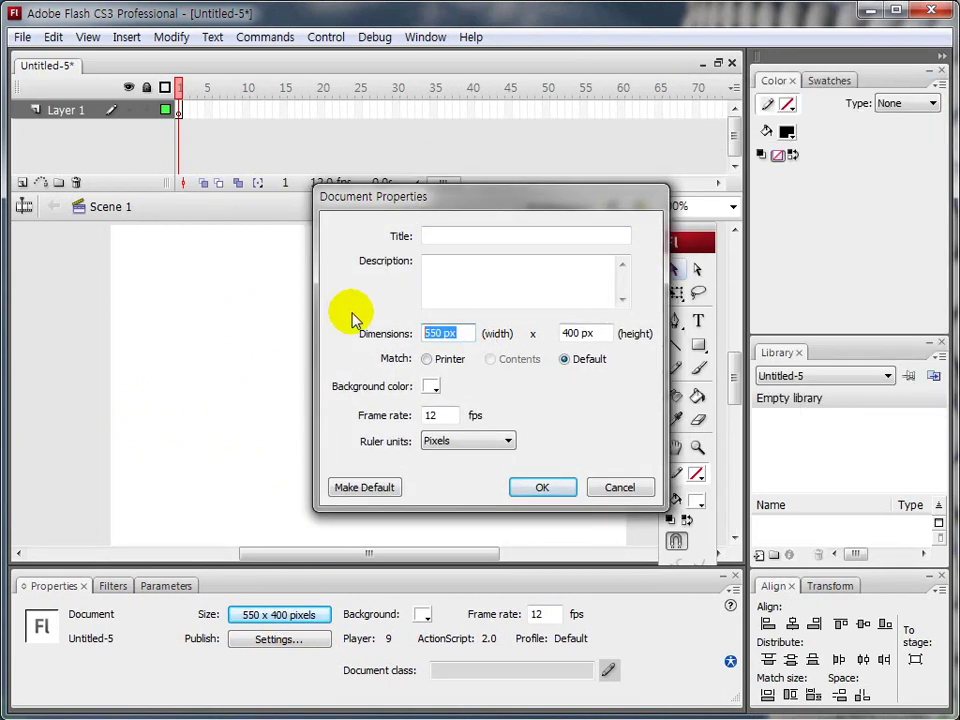
pyautogui.write('600')
pyautogui.click(587, 334)
pyautogui.write('60')
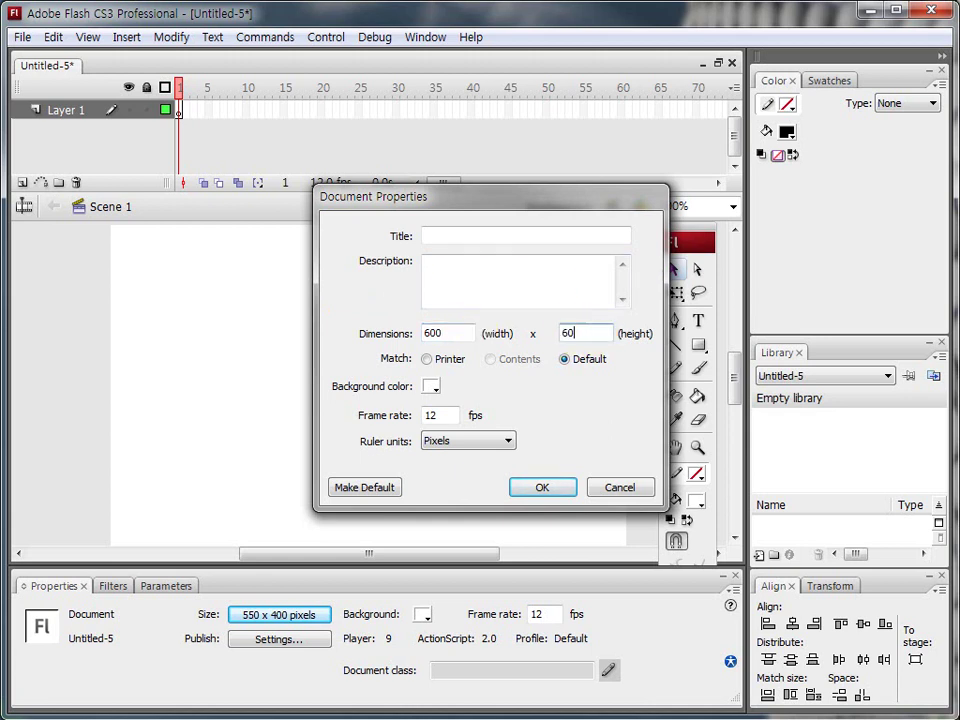
pyautogui.click(542, 487)
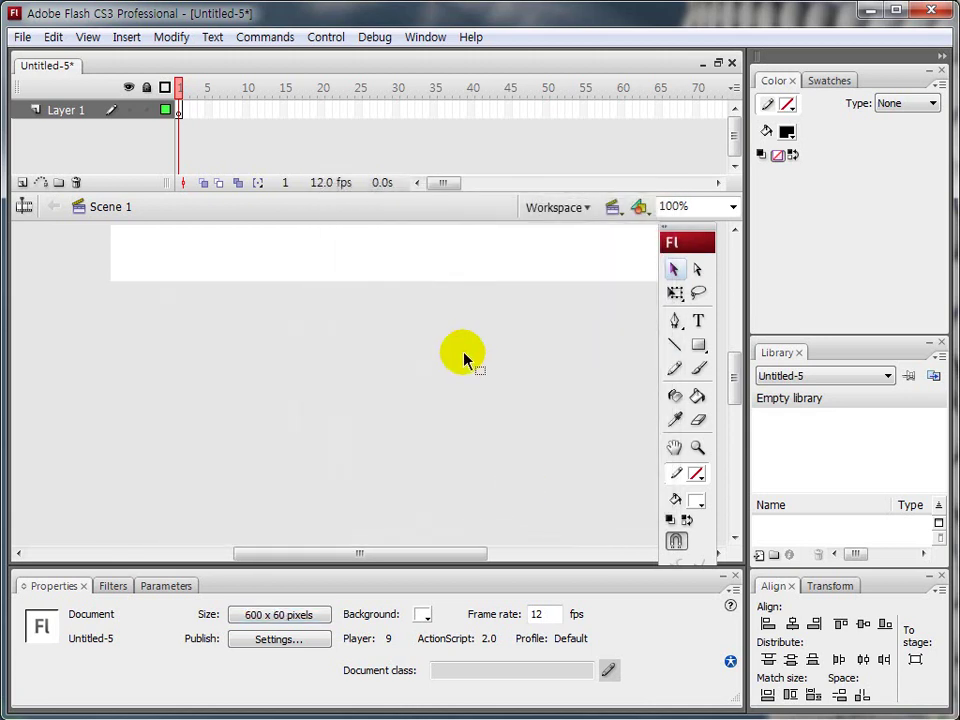
# Step: Show the rulers around the stage of the new document
pyautogui.click(374, 258)
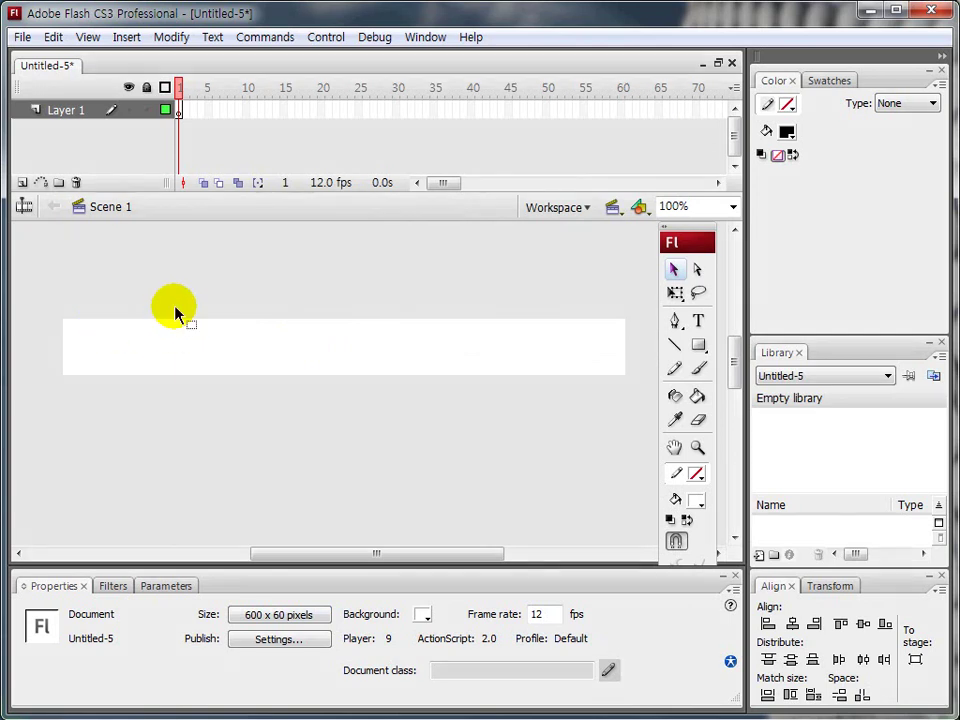
pyautogui.hotkey('ctrl', 'alt', 'shift', 'r')
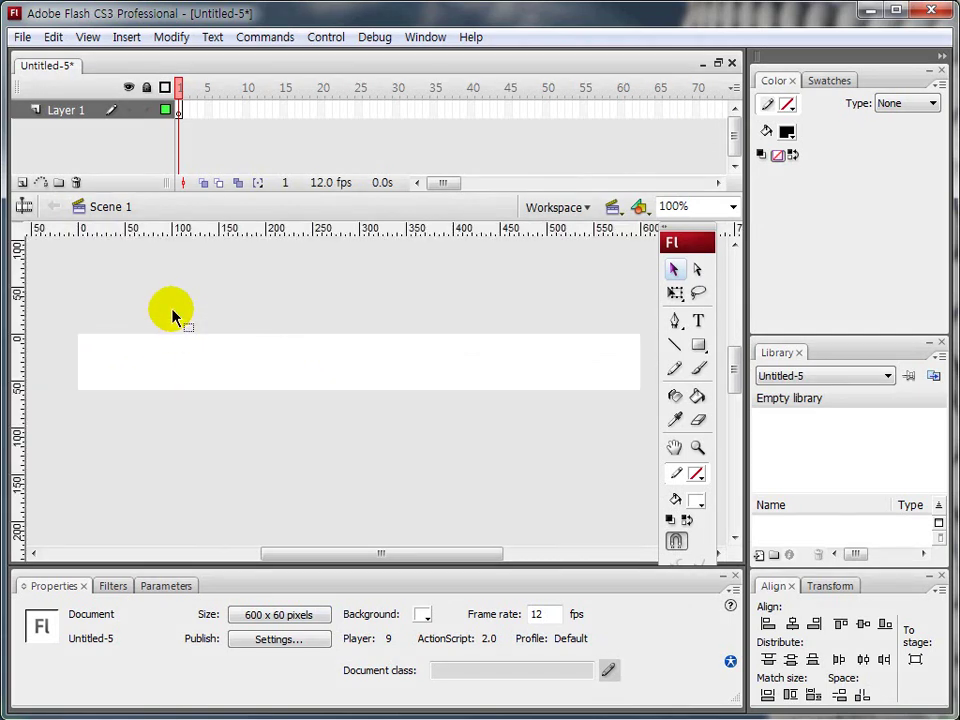
pyautogui.press('y')
pyautogui.moveTo(150, 306); pyautogui.dragTo(195, 318)
pyautogui.moveTo(175, 300)
pyautogui.mouseDown()
pyautogui.moveTo(175, 344)
pyautogui.moveTo(197, 344)
pyautogui.moveTo(225, 314)
pyautogui.moveTo(230, 354)
pyautogui.moveTo(283, 329)
pyautogui.moveTo(265, 359)
pyautogui.moveTo(305, 327)
pyautogui.moveTo(292, 332)
pyautogui.moveTo(303, 366)
pyautogui.moveTo(318, 346)
pyautogui.moveTo(333, 369)
pyautogui.moveTo(342, 354)
pyautogui.moveTo(330, 339)
pyautogui.moveTo(390, 350)
pyautogui.mouseUp()
pyautogui.moveTo(444, 322)
pyautogui.mouseDown()
pyautogui.moveTo(442, 355)
pyautogui.moveTo(454, 373)
pyautogui.moveTo(486, 373)
pyautogui.moveTo(527, 315)
pyautogui.moveTo(494, 373)
pyautogui.moveTo(544, 355)
pyautogui.moveTo(561, 390)
pyautogui.moveTo(609, 375)
pyautogui.moveTo(601, 404)
pyautogui.mouseUp()
pyautogui.moveTo(630, 362); pyautogui.dragTo(632, 410)
pyautogui.moveTo(632, 360)
pyautogui.mouseDown()
pyautogui.moveTo(629, 409)
pyautogui.moveTo(631, 377)
pyautogui.moveTo(660, 410)
pyautogui.mouseUp()
pyautogui.moveTo(70, 240); pyautogui.dragTo(280, 245)
pyautogui.moveTo(30, 240); pyautogui.dragTo(2, 430)
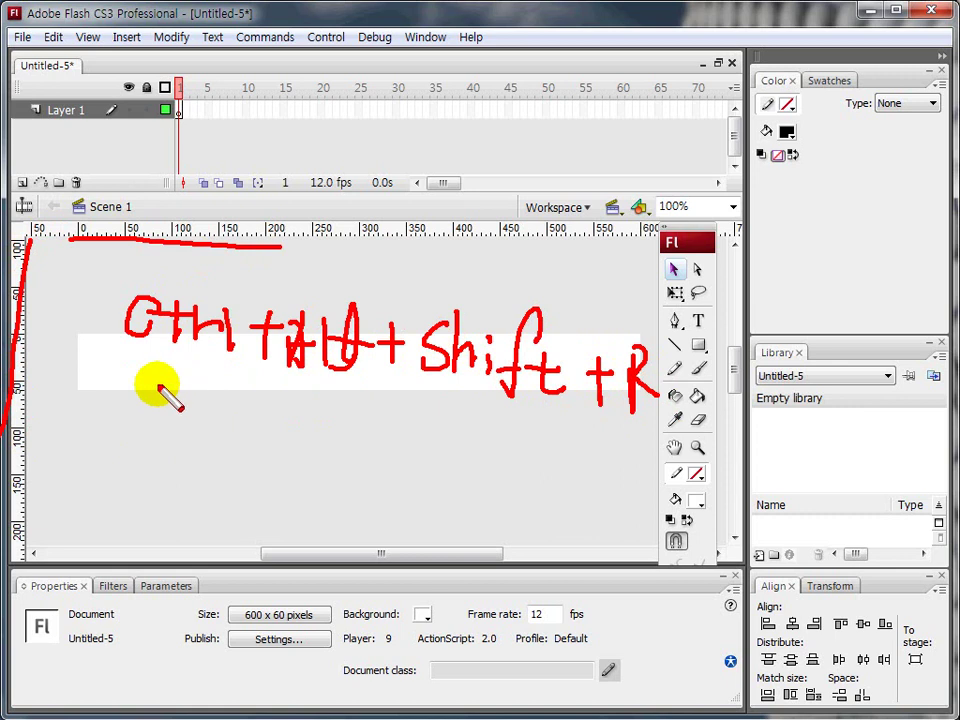
pyautogui.moveTo(113, 366); pyautogui.dragTo(207, 366)
pyautogui.moveTo(283, 378); pyautogui.dragTo(358, 380)
pyautogui.moveTo(416, 383); pyautogui.dragTo(520, 393)
pyautogui.moveTo(614, 418); pyautogui.dragTo(591, 420)
pyautogui.press('Escape')
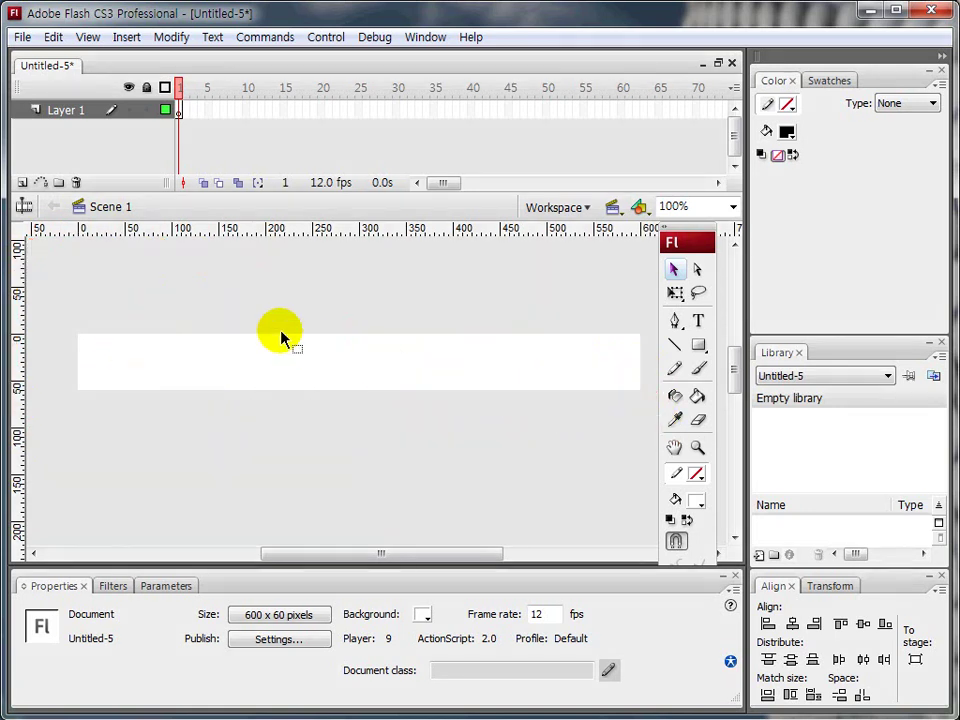
# Step: Place vertical guides at 50, 150, 250, 350, 450 and 550 px and a horizontal guide at about 35 px
pyautogui.moveTo(17, 333); pyautogui.dragTo(126, 337)
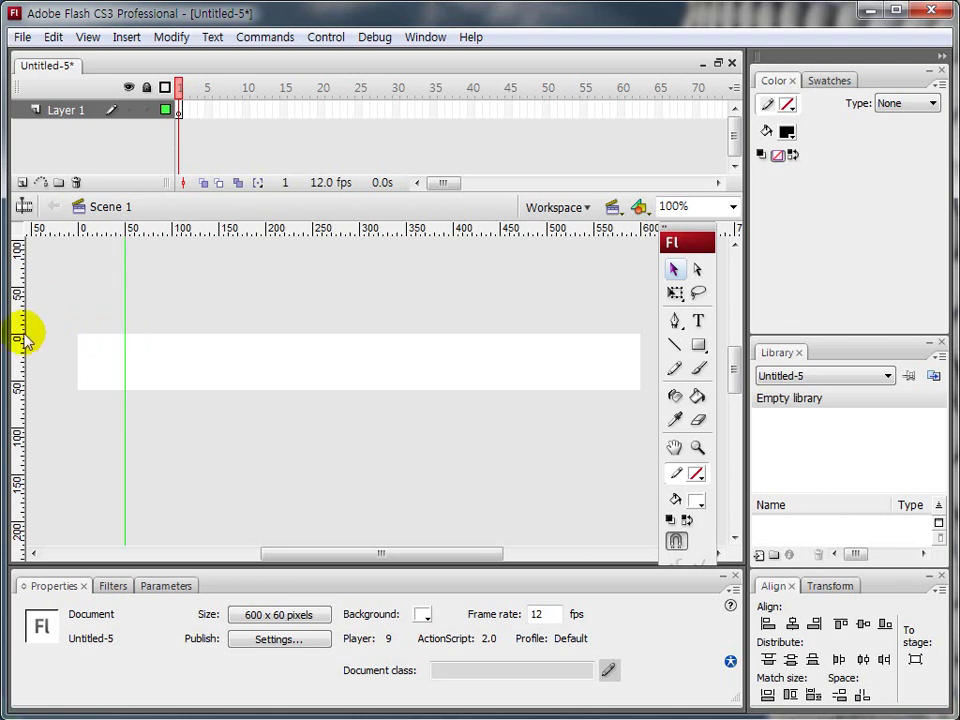
pyautogui.moveTo(46, 337); pyautogui.dragTo(219, 342)
pyautogui.moveTo(22, 345); pyautogui.dragTo(313, 358)
pyautogui.moveTo(24, 360); pyautogui.dragTo(406, 357)
pyautogui.moveTo(30, 358); pyautogui.dragTo(499, 358)
pyautogui.moveTo(26, 360); pyautogui.dragTo(593, 377)
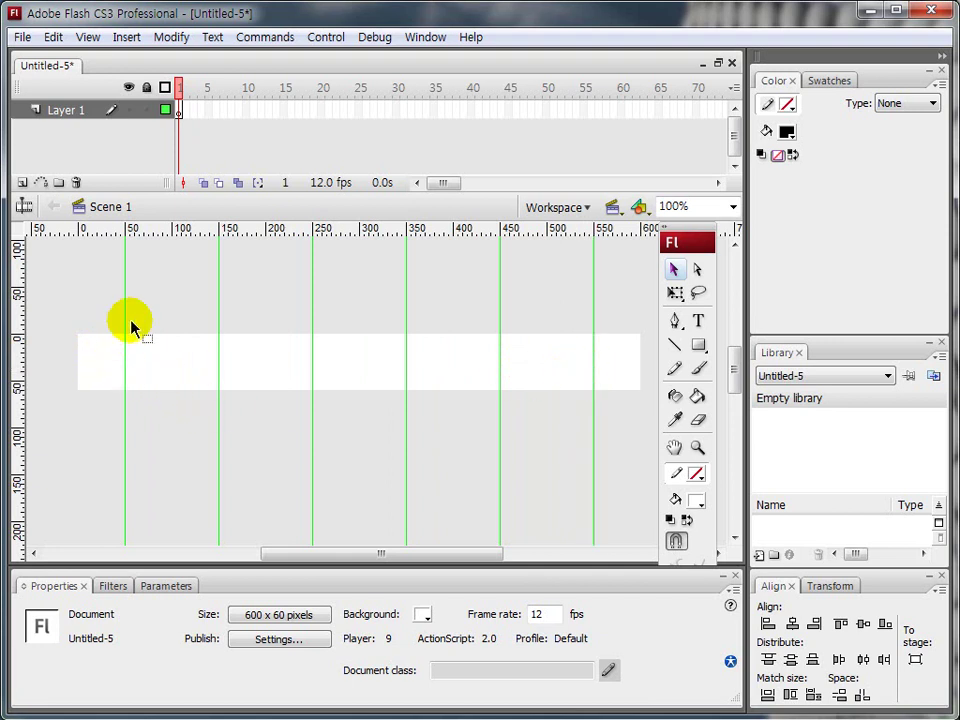
pyautogui.moveTo(150, 230); pyautogui.dragTo(152, 372)
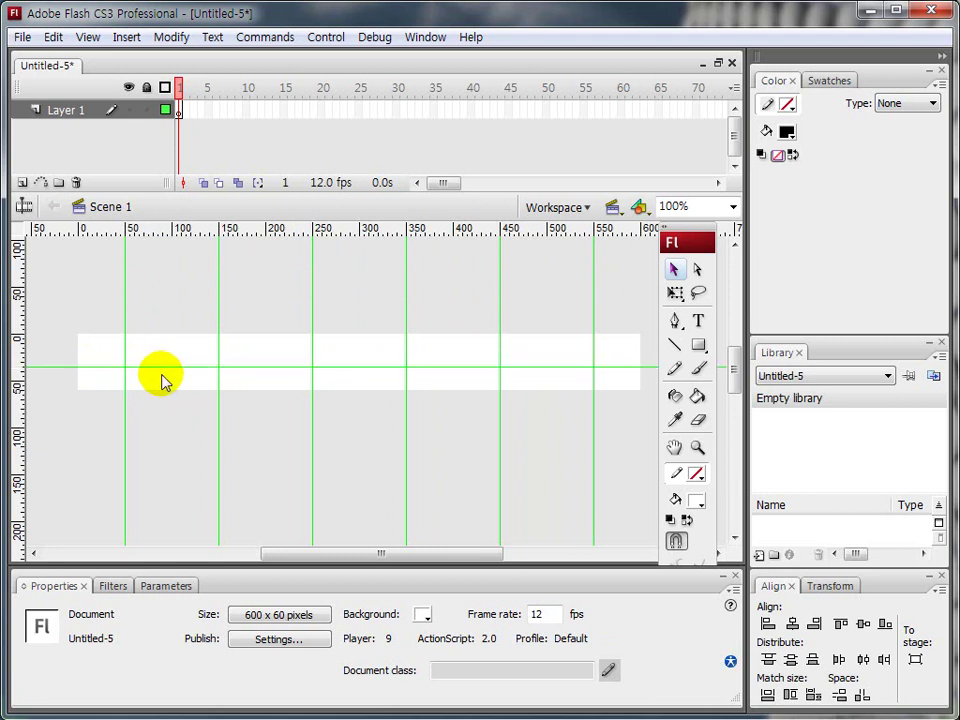
# Step: Rename Layer 1 with a name beginning with "메뉴바"
pyautogui.doubleClick(62, 110)
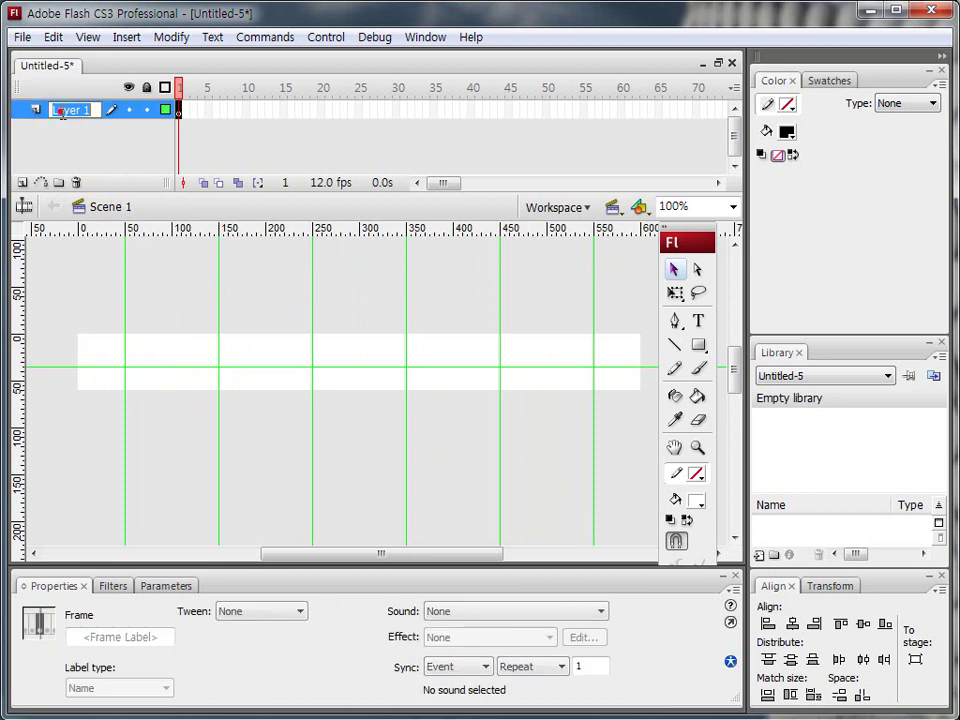
pyautogui.write('ap')
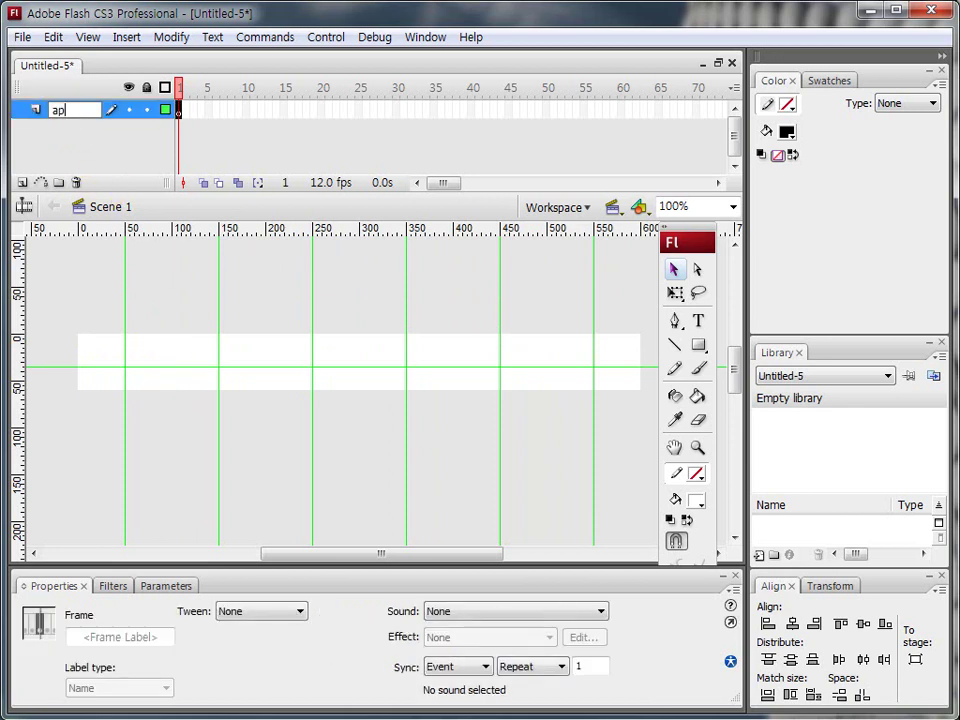
pyautogui.click(60, 112)
pyautogui.write('aps')
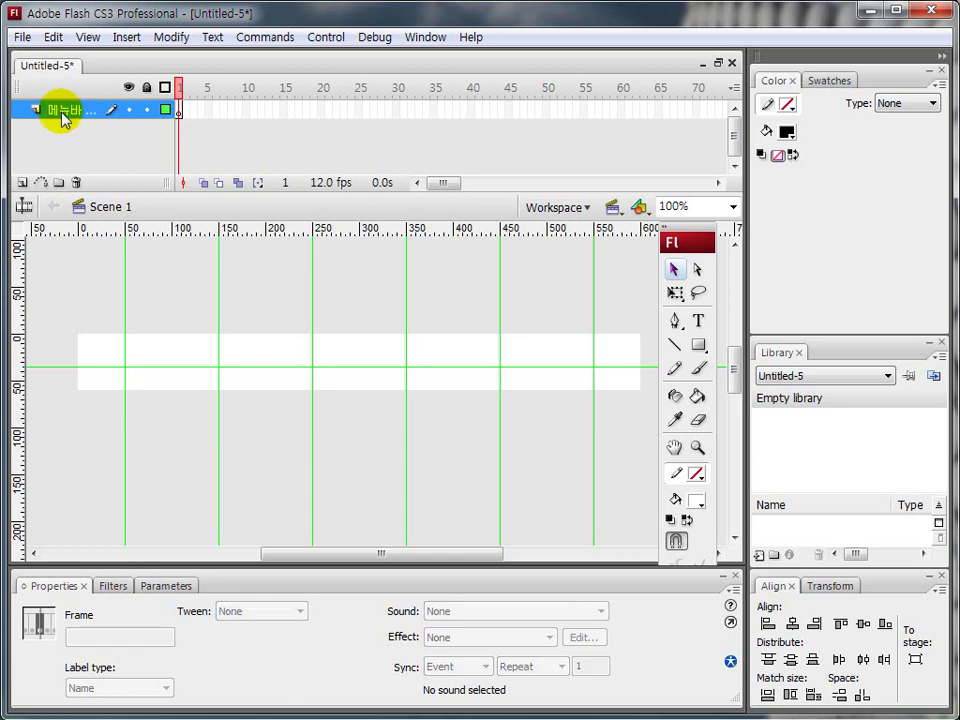
pyautogui.press('Return')
# Step: Set the Rectangle Tool to a corner radius of 15 and the fill color to #000099
pyautogui.click(699, 345)
pyautogui.click(699, 345)
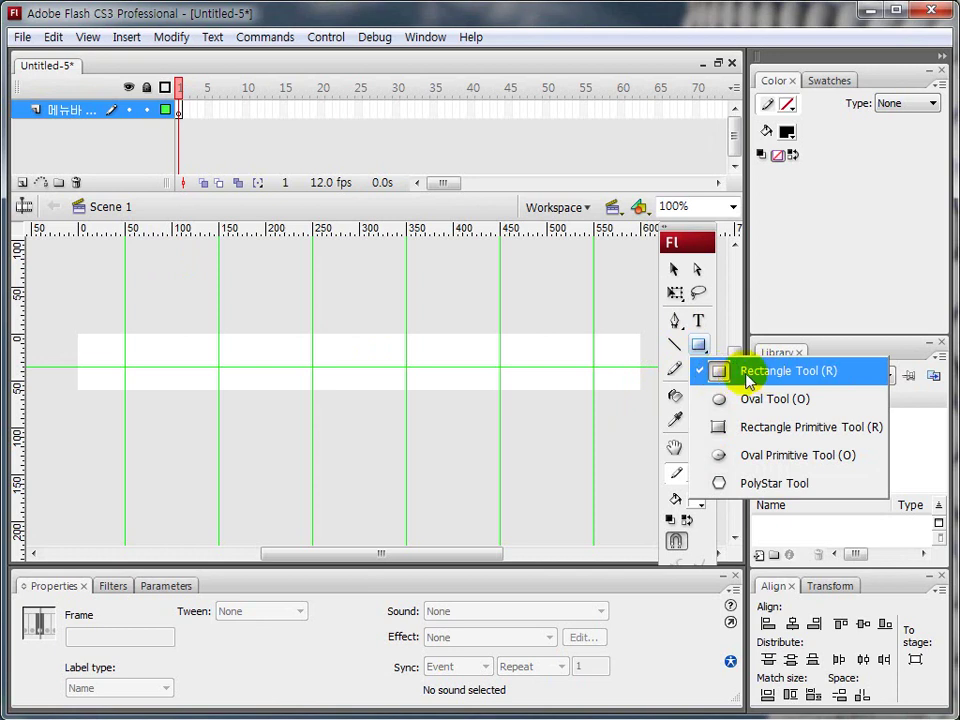
pyautogui.click(752, 379)
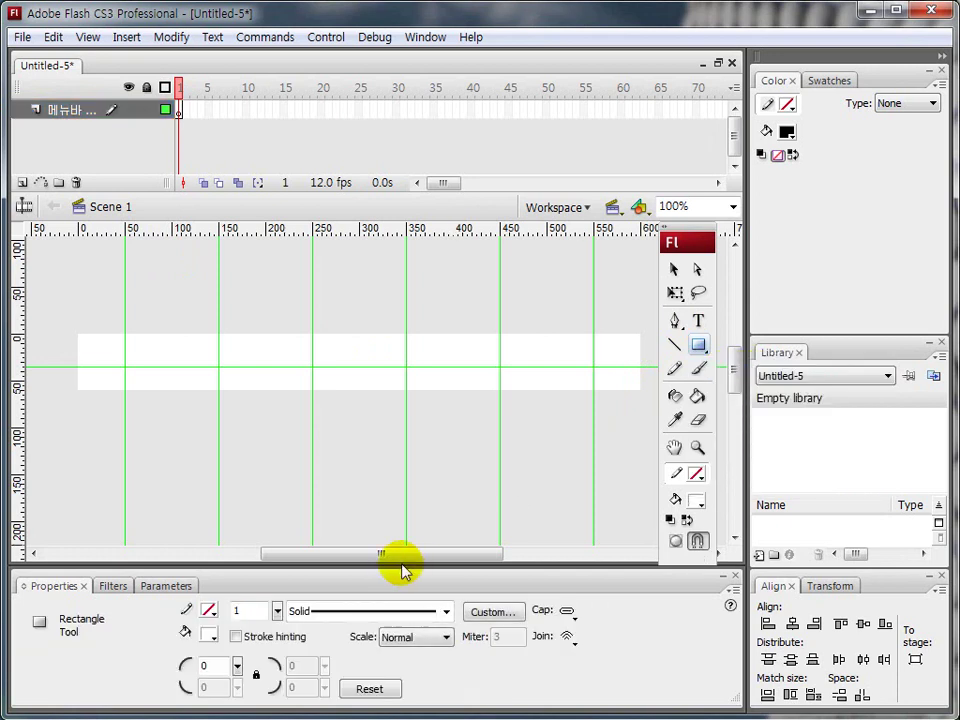
pyautogui.moveTo(200, 657)
pyautogui.mouseDown()
pyautogui.moveTo(183, 688)
pyautogui.moveTo(300, 692)
pyautogui.moveTo(228, 632)
pyautogui.moveTo(232, 692)
pyautogui.moveTo(240, 675)
pyautogui.mouseUp()
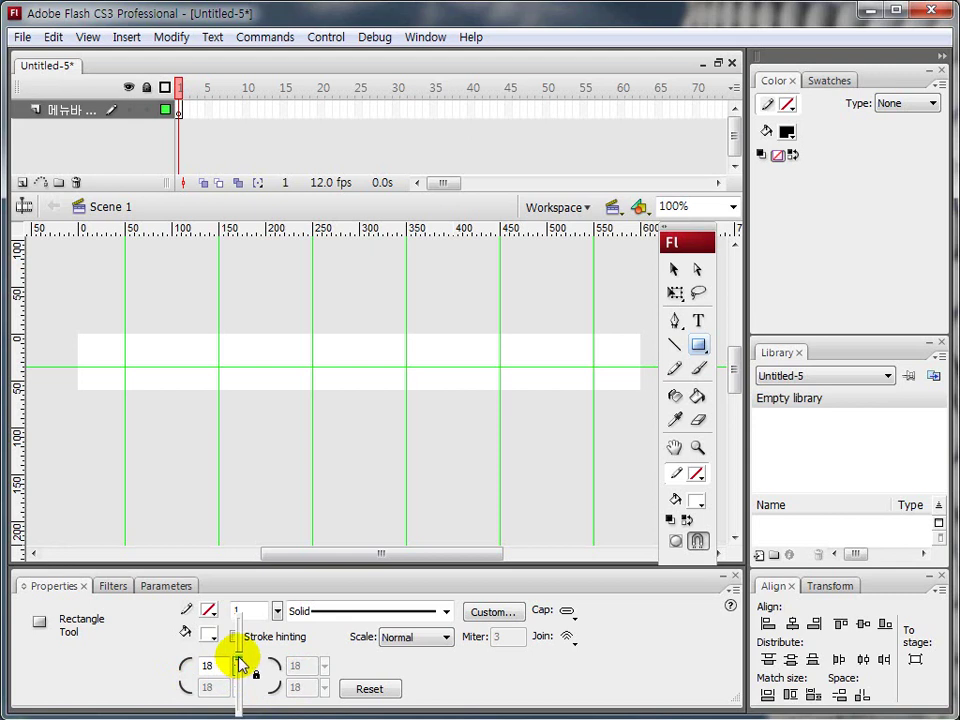
pyautogui.doubleClick(214, 666)
pyautogui.write('1')
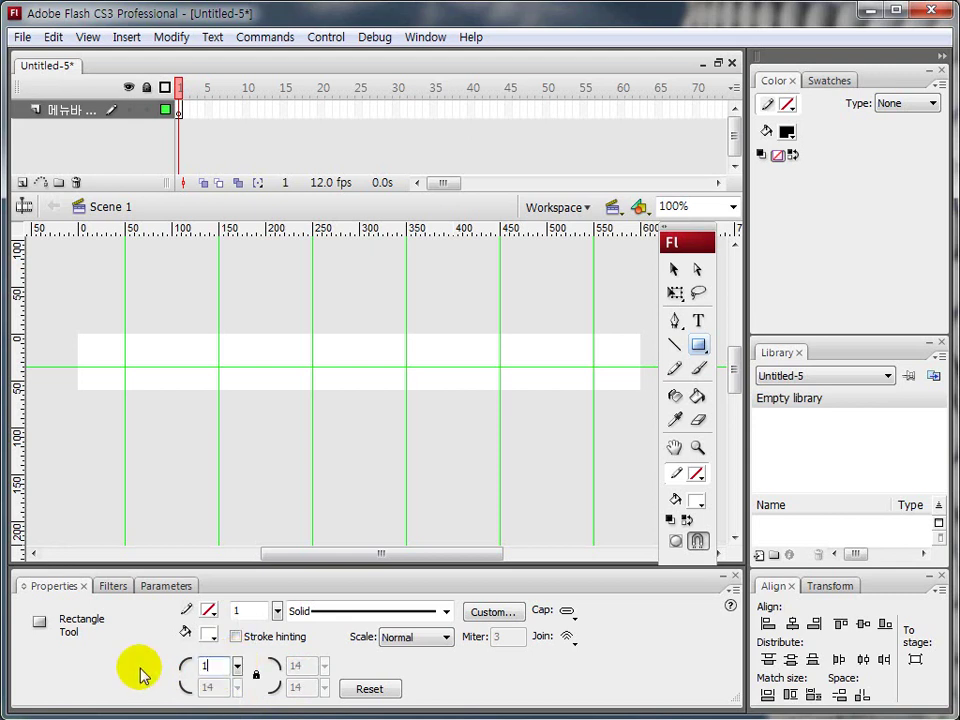
pyautogui.write('5')
pyautogui.press('Return')
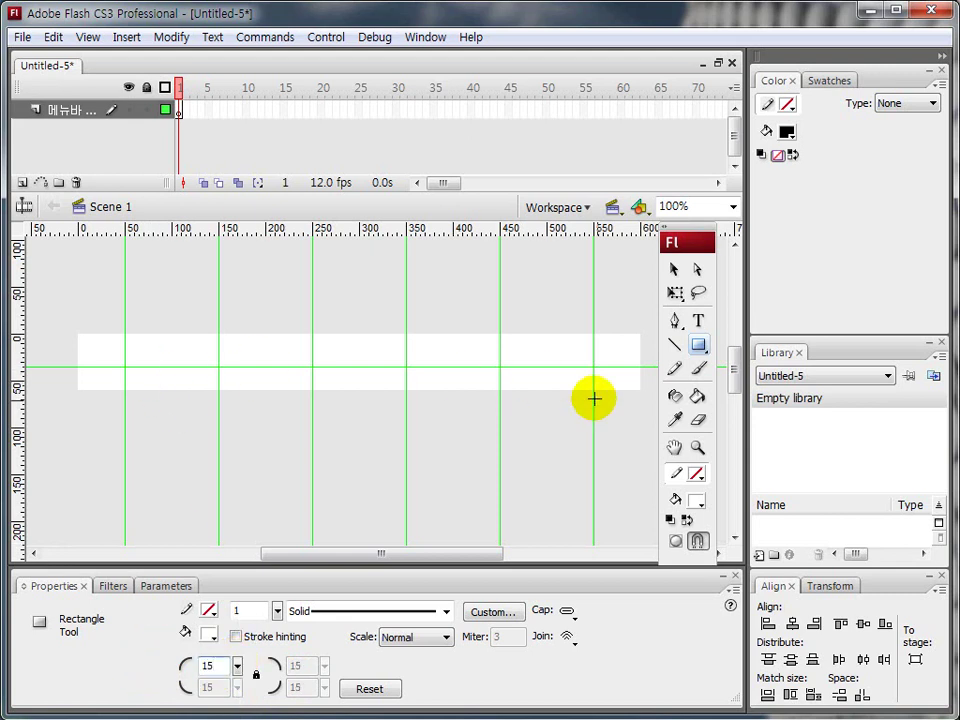
pyautogui.click(697, 502)
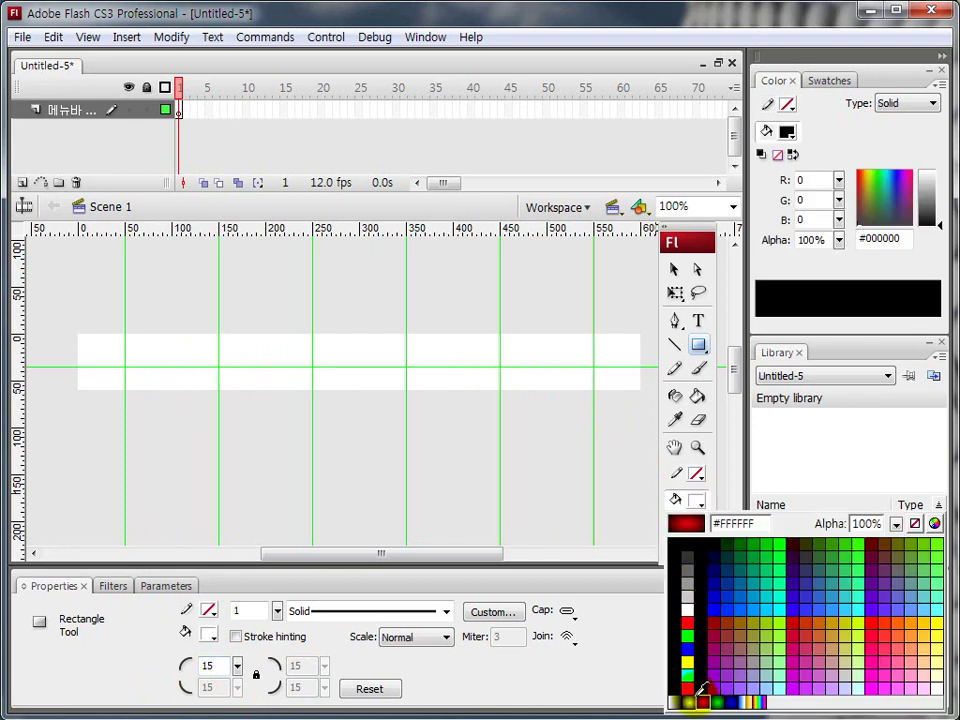
pyautogui.click(716, 585)
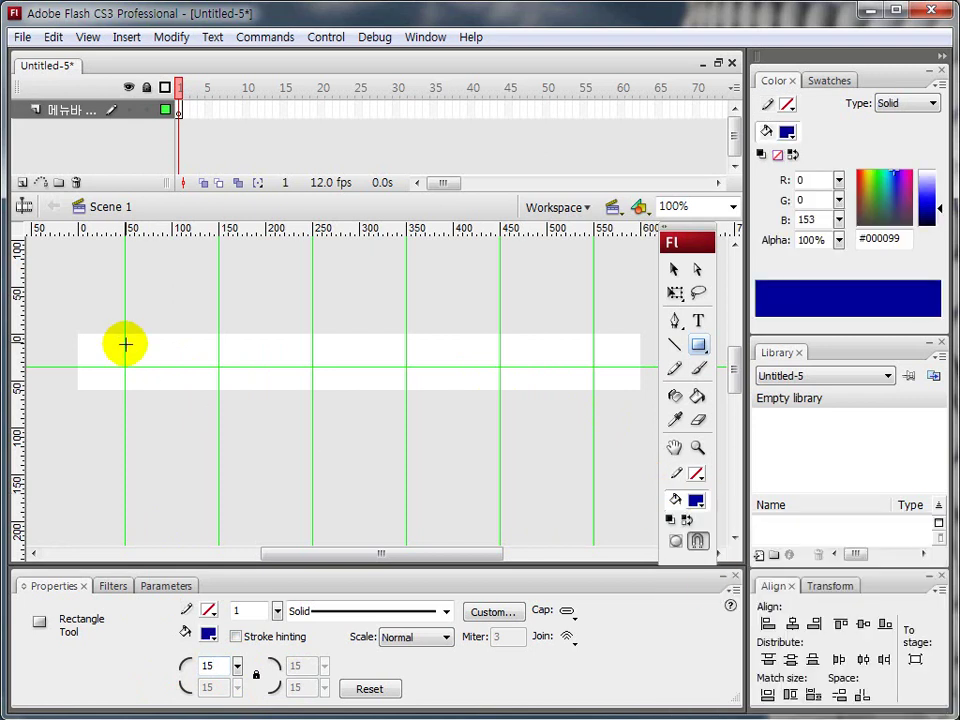
pyautogui.moveTo(124, 335); pyautogui.dragTo(641, 368)
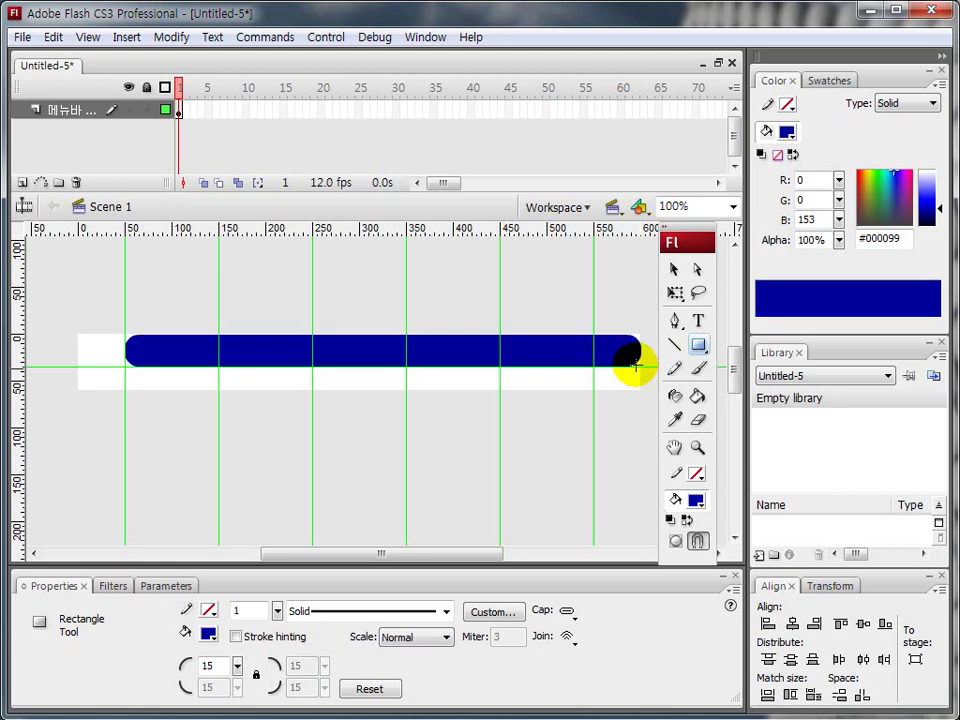
pyautogui.click(676, 270)
pyautogui.click(376, 368)
pyautogui.press('Delete')
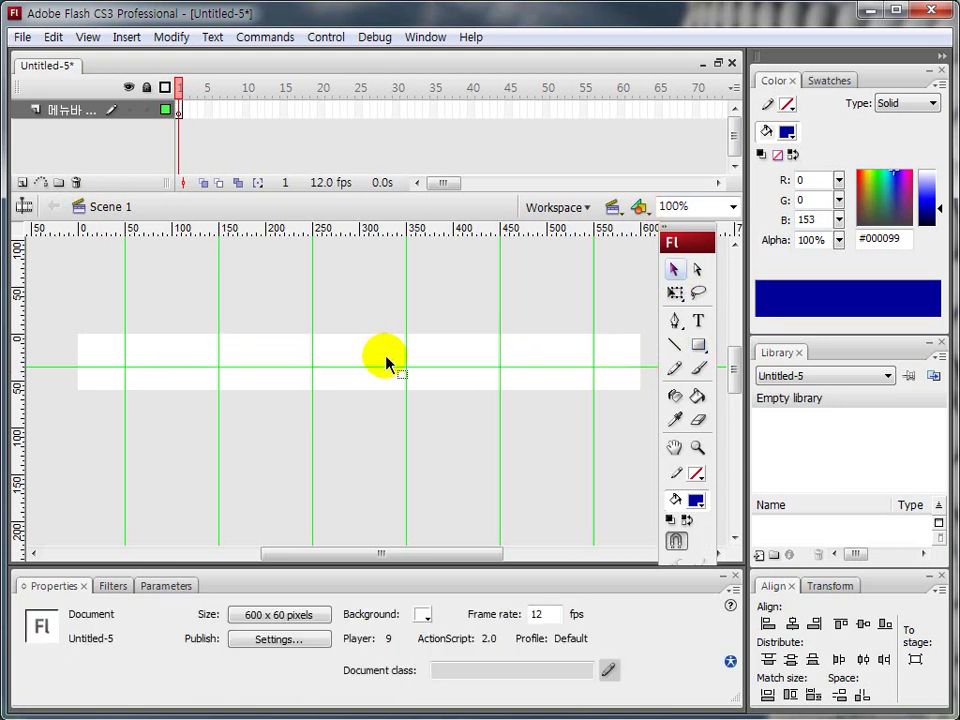
# Step: Draw a rounded rectangle about 600 x 36 px across the stage's full width, from its upper edge down to the horizontal guide
pyautogui.click(698, 344)
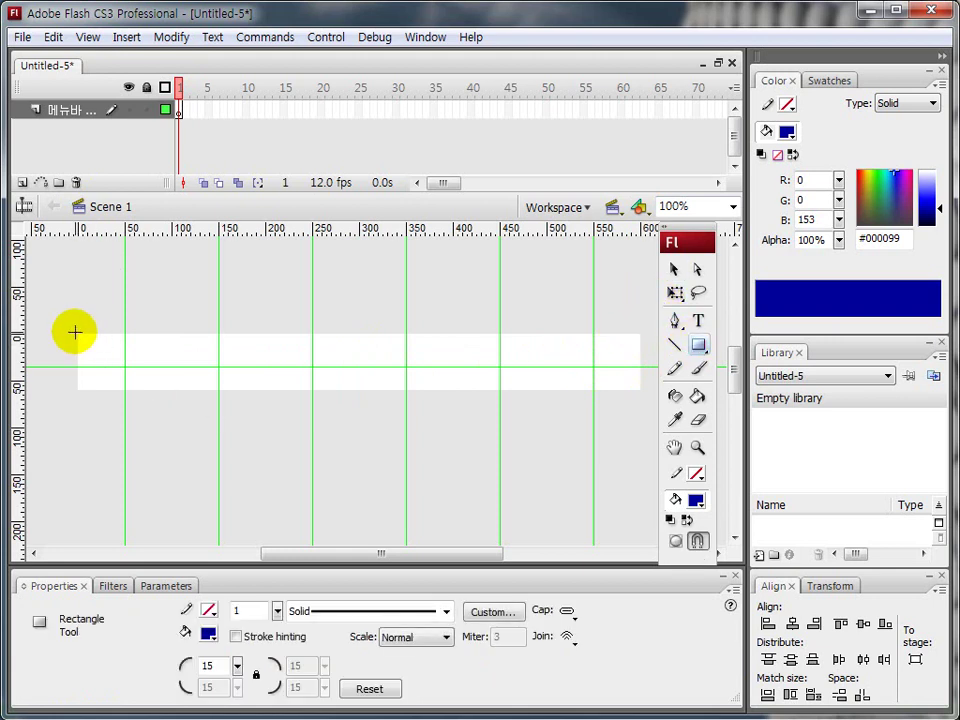
pyautogui.moveTo(78, 334); pyautogui.dragTo(640, 366)
pyautogui.click(674, 269)
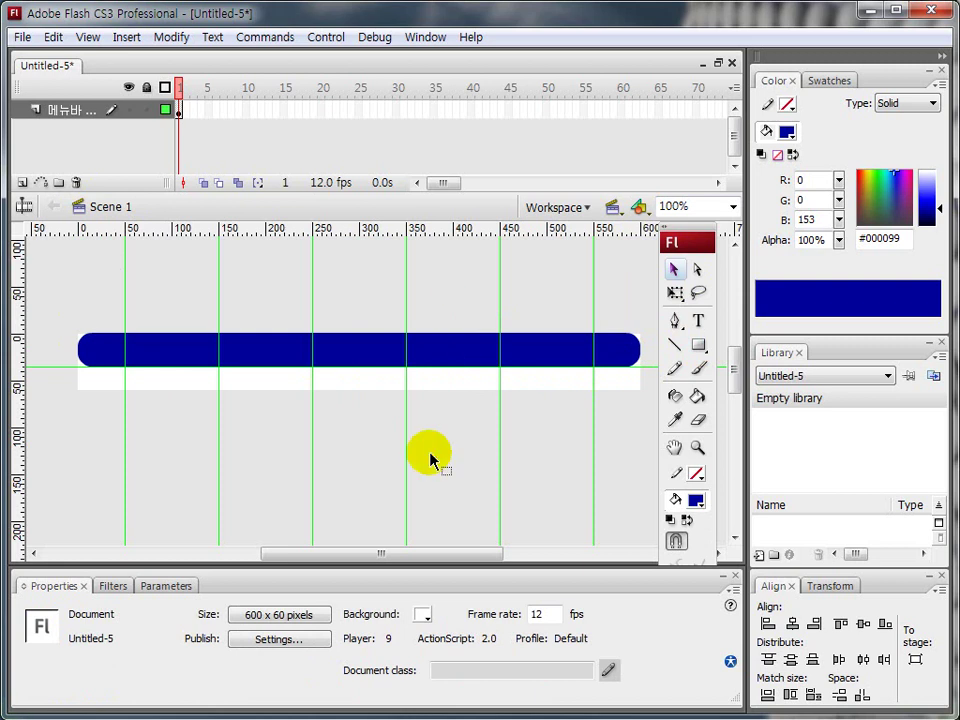
# Step: Fill the rounded bar with a linear gradient running from light blue #39BFF9 at the start to dark blue at the end
pyautogui.click(278, 358)
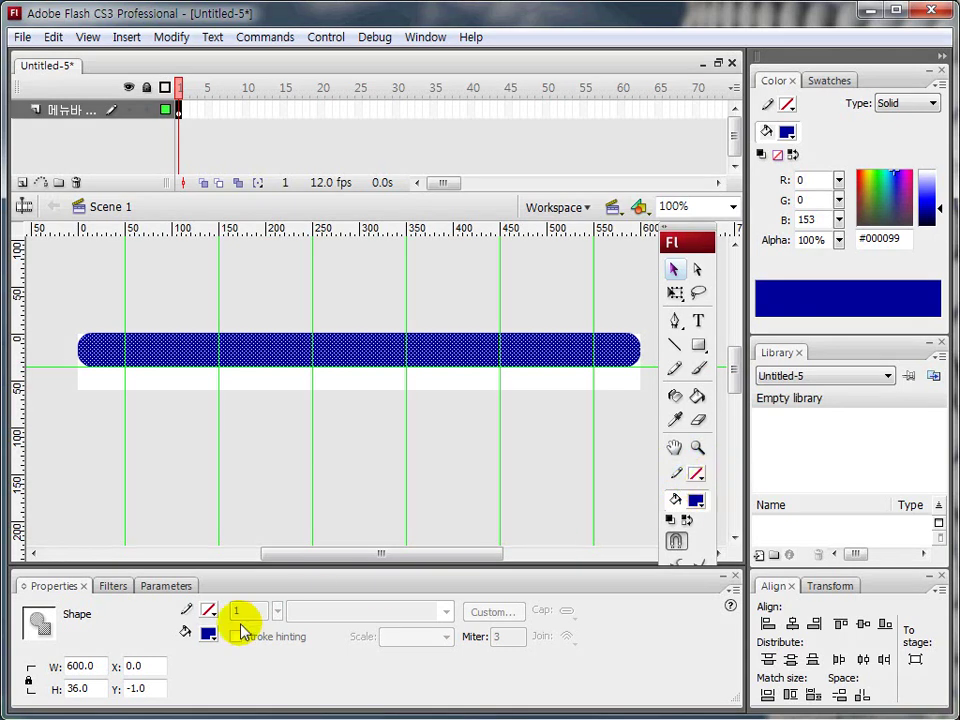
pyautogui.click(208, 633)
pyautogui.click(214, 615)
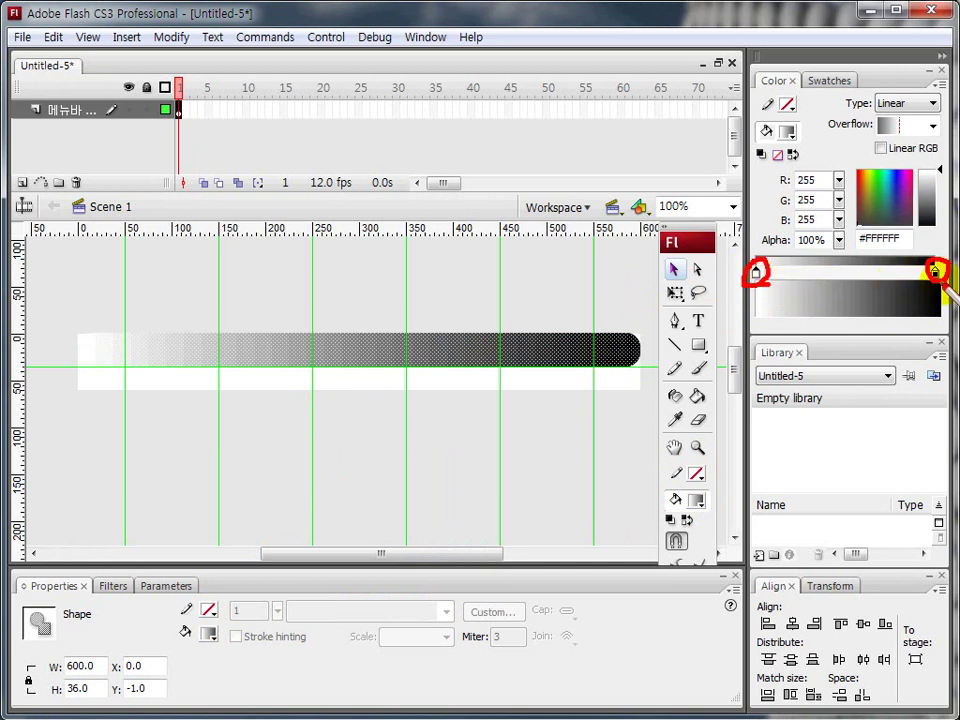
pyautogui.click(895, 185)
pyautogui.moveTo(939, 225); pyautogui.dragTo(939, 199)
pyautogui.click(756, 272)
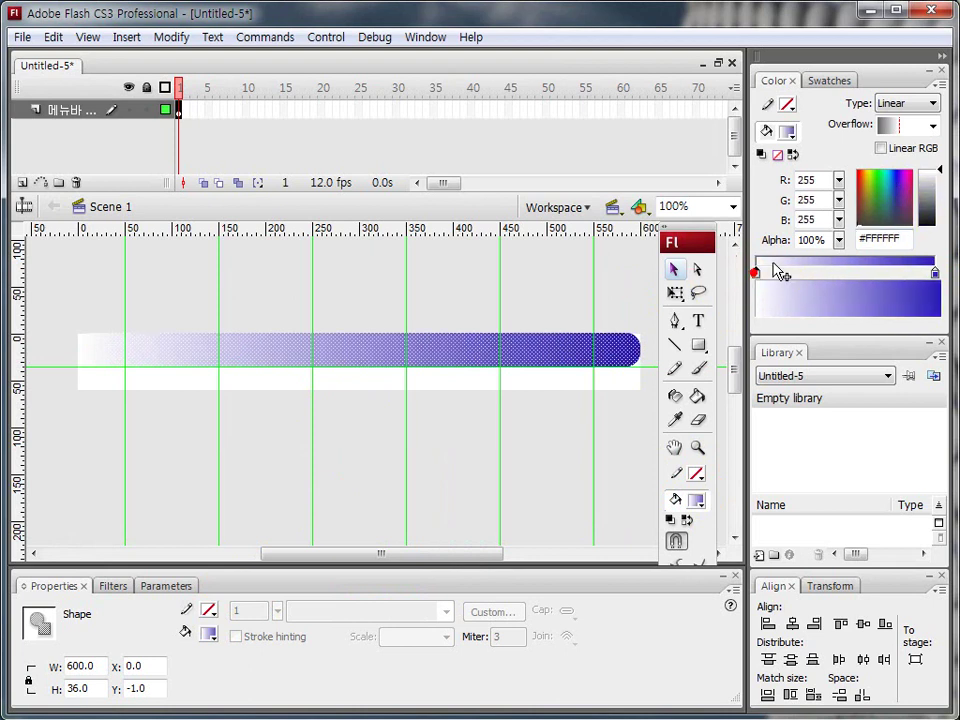
pyautogui.moveTo(890, 196); pyautogui.dragTo(897, 213)
# Step: Redirect the bar's gradient vertically with the Paint Bucket, with dark blue at its upper edge and light blue at its lower edge
pyautogui.click(697, 399)
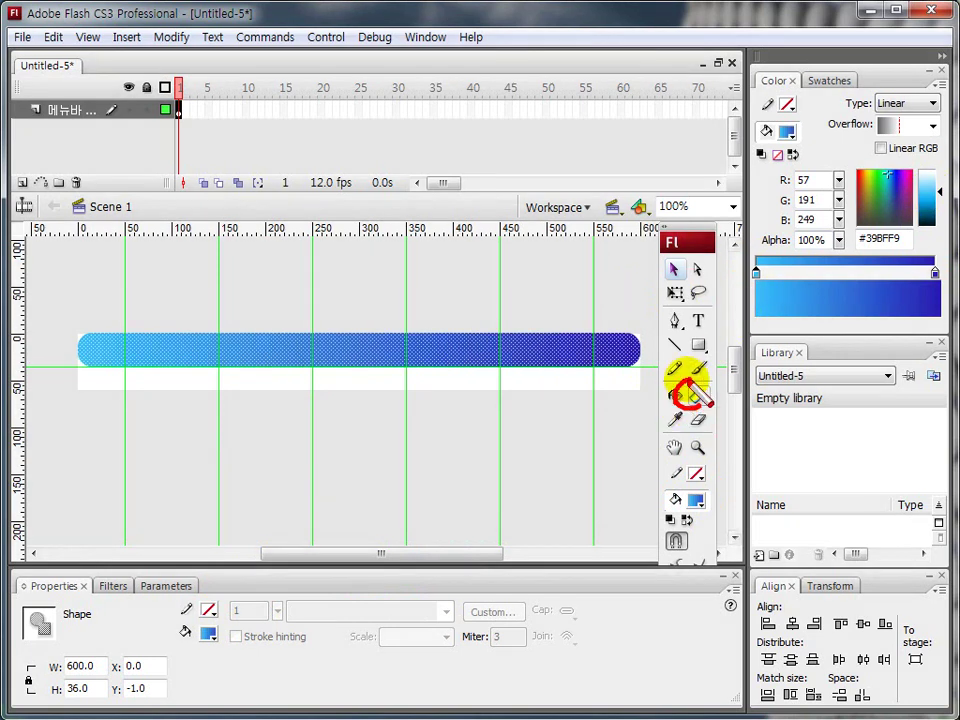
pyautogui.click(334, 361)
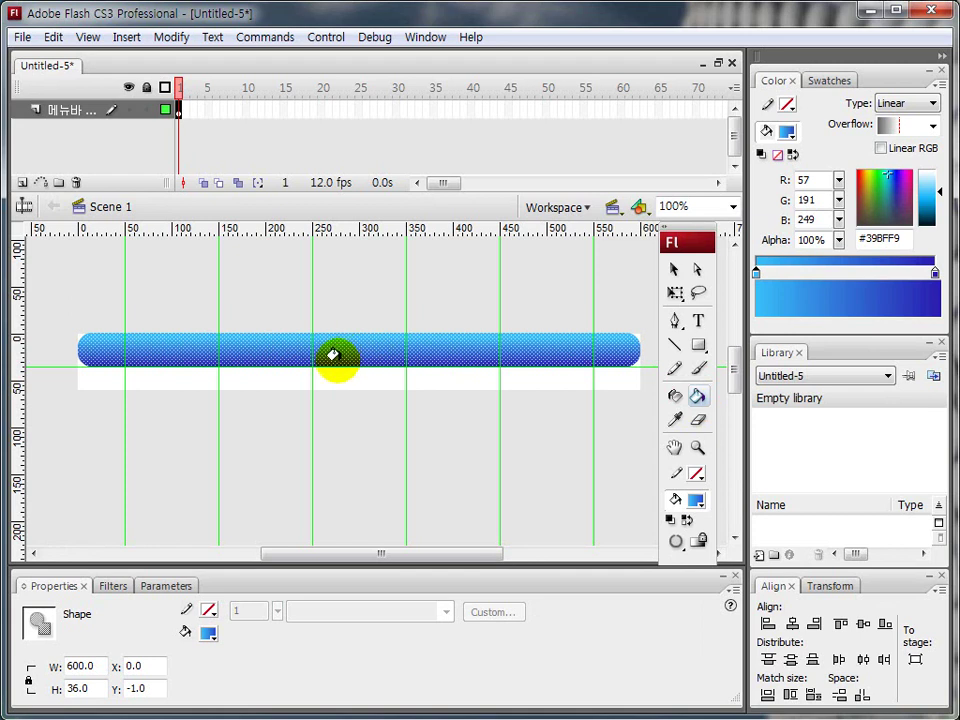
pyautogui.moveTo(334, 358); pyautogui.dragTo(336, 326)
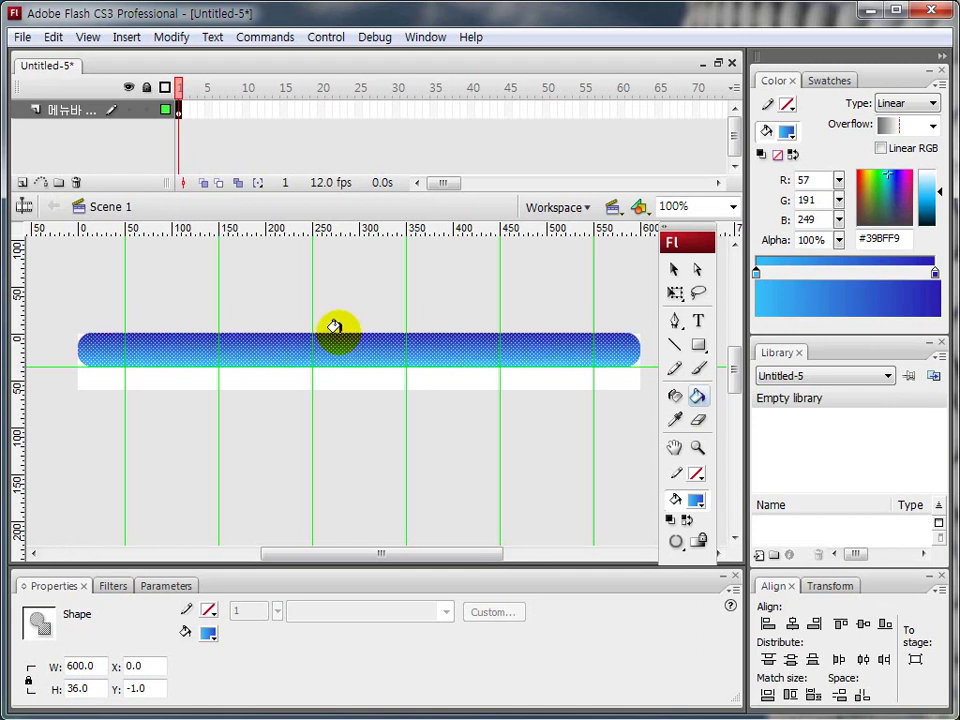
pyautogui.click(673, 269)
pyautogui.click(456, 298)
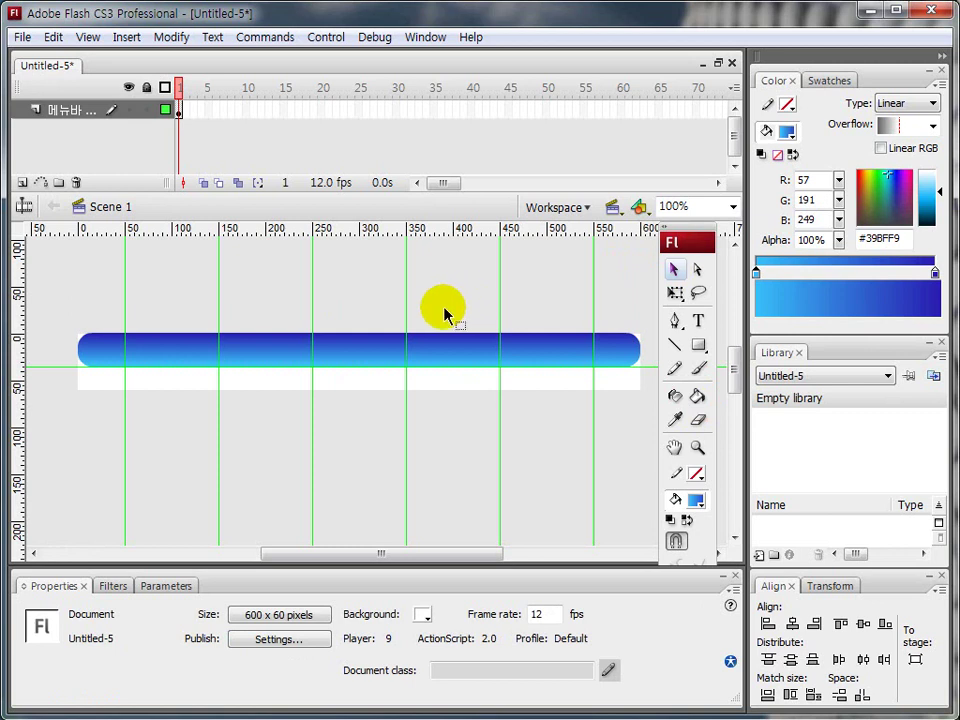
# Step: Add a layer named 주메뉴 above the menu bar layer, lock the menu bar layer, and keep 주메뉴 active
pyautogui.click(22, 182)
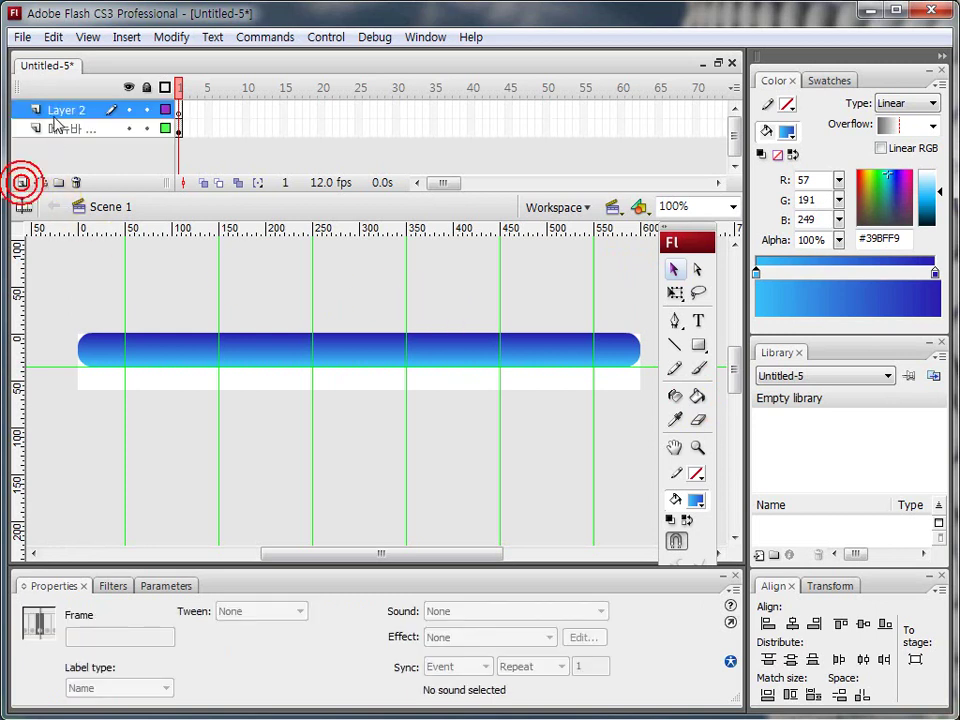
pyautogui.doubleClick(55, 109)
pyautogui.write('주')
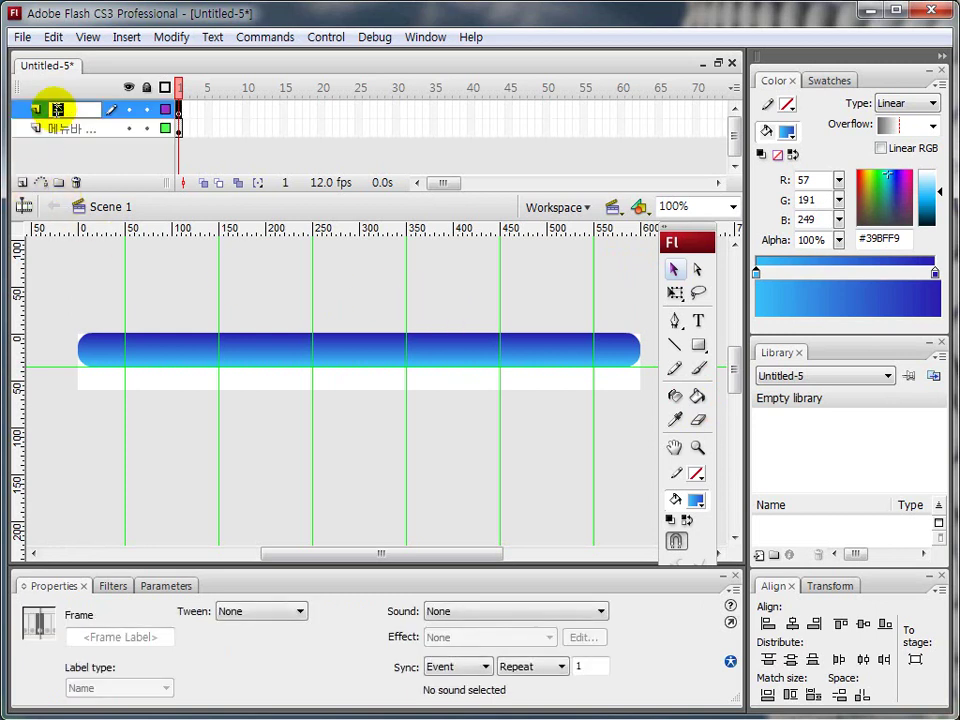
pyautogui.write('메뉴')
pyautogui.click(55, 115)
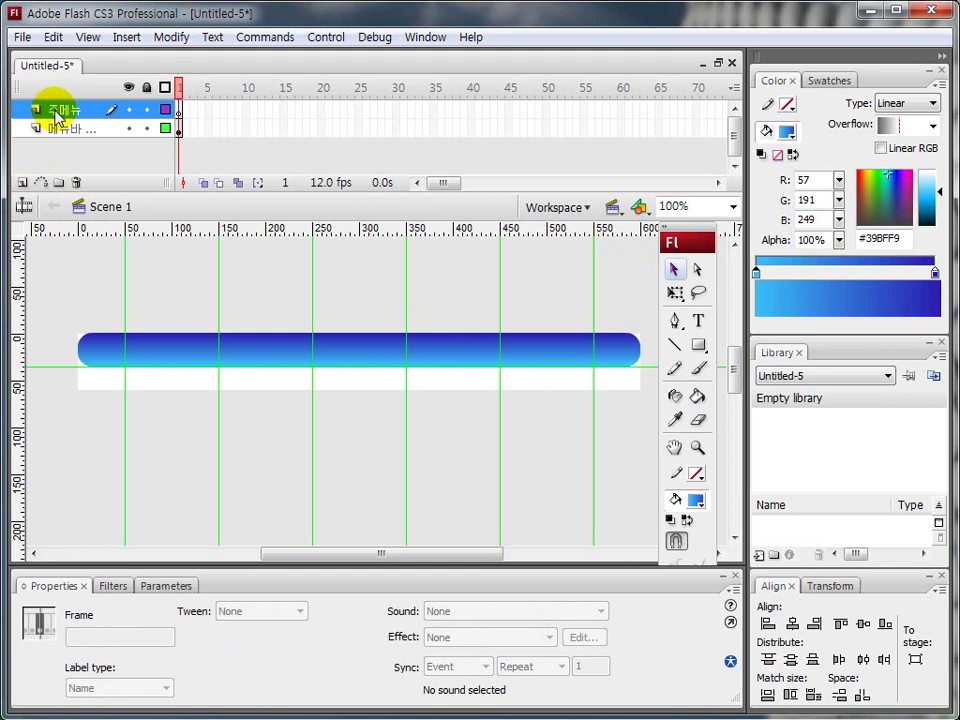
pyautogui.click(146, 128)
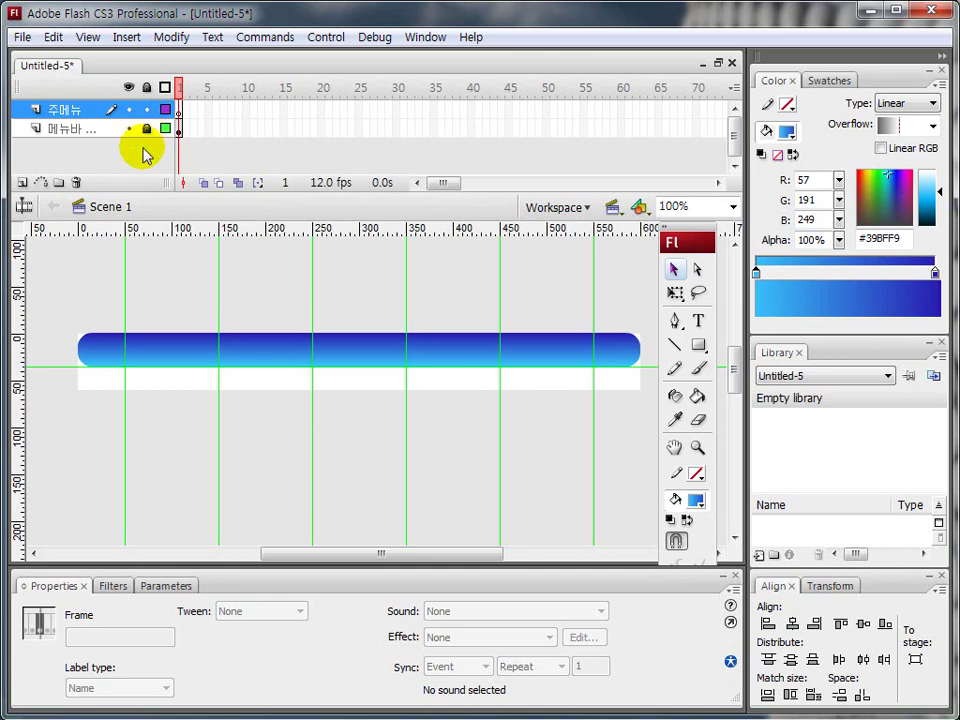
pyautogui.click(73, 109)
# Step: Add the static text label 프로필 on the bar between the first two vertical guides
pyautogui.click(698, 321)
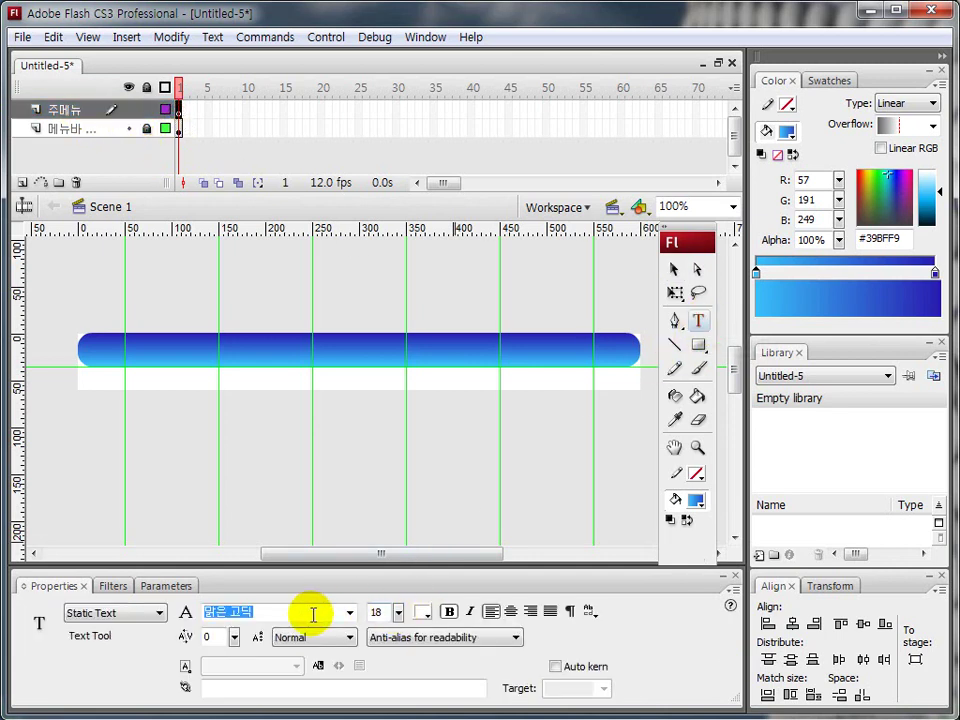
pyautogui.click(140, 348)
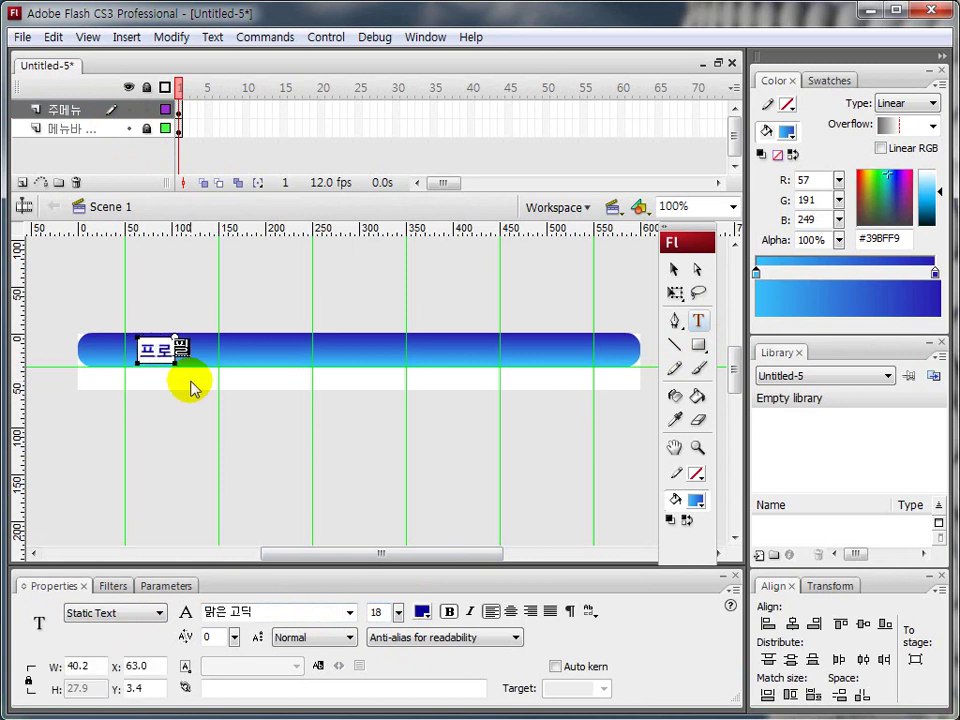
pyautogui.write('프로')
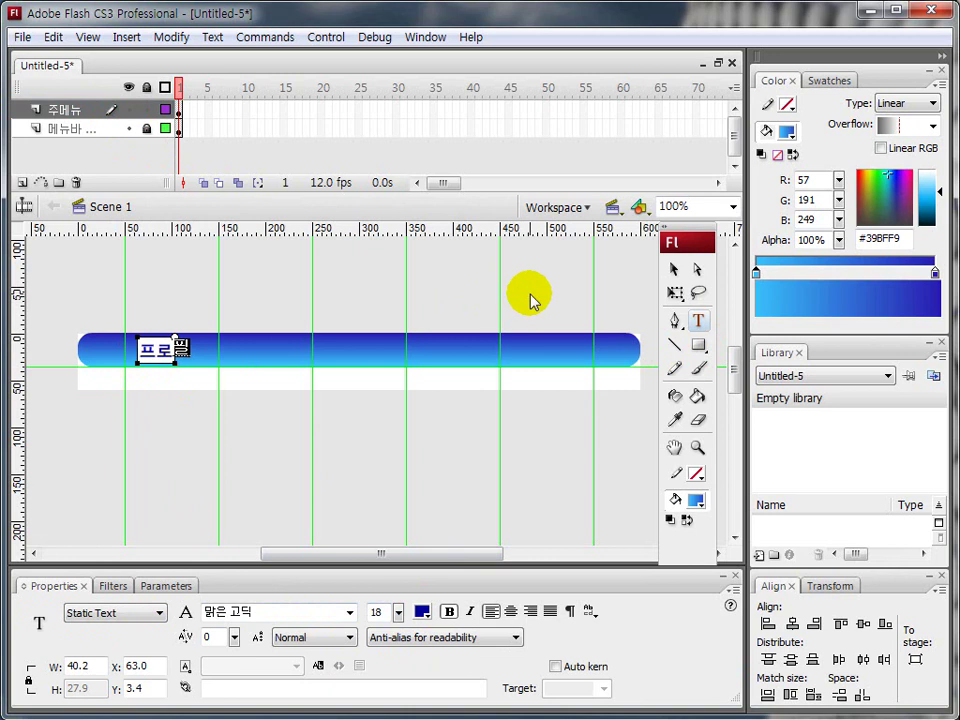
pyautogui.write('필')
# Step: Duplicate the 프로필 label into the bar's second section at about X 168 and change the copy's text to 포트폴리오
pyautogui.click(673, 270)
pyautogui.moveTo(171, 366); pyautogui.dragTo(204, 339)
pyautogui.doubleClick(282, 353)
pyautogui.write('vh')
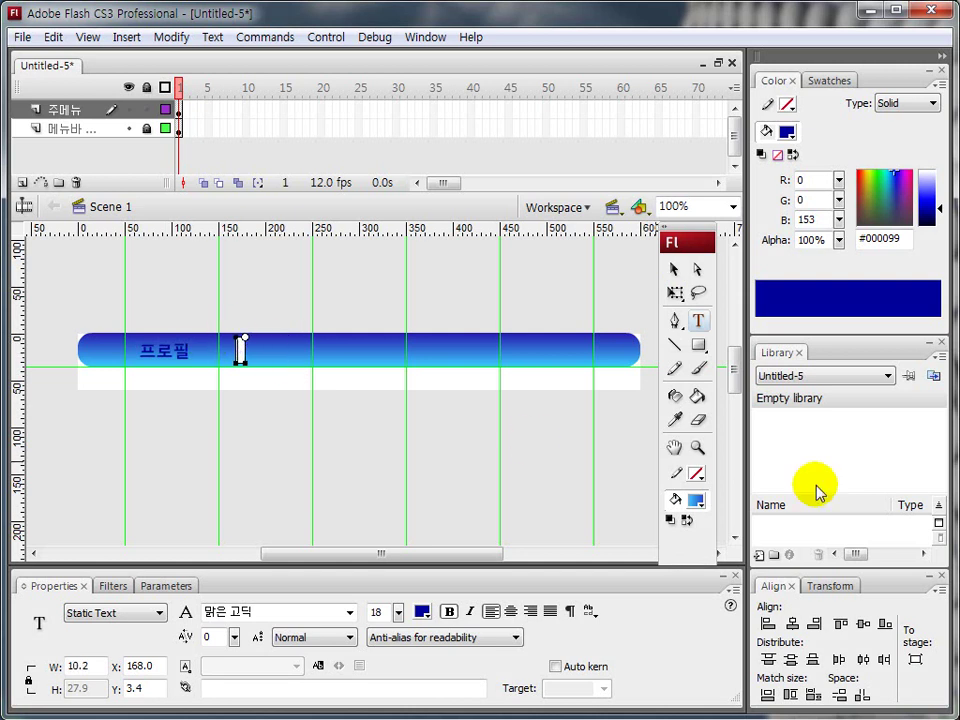
pyautogui.click(243, 356)
pyautogui.click(241, 350)
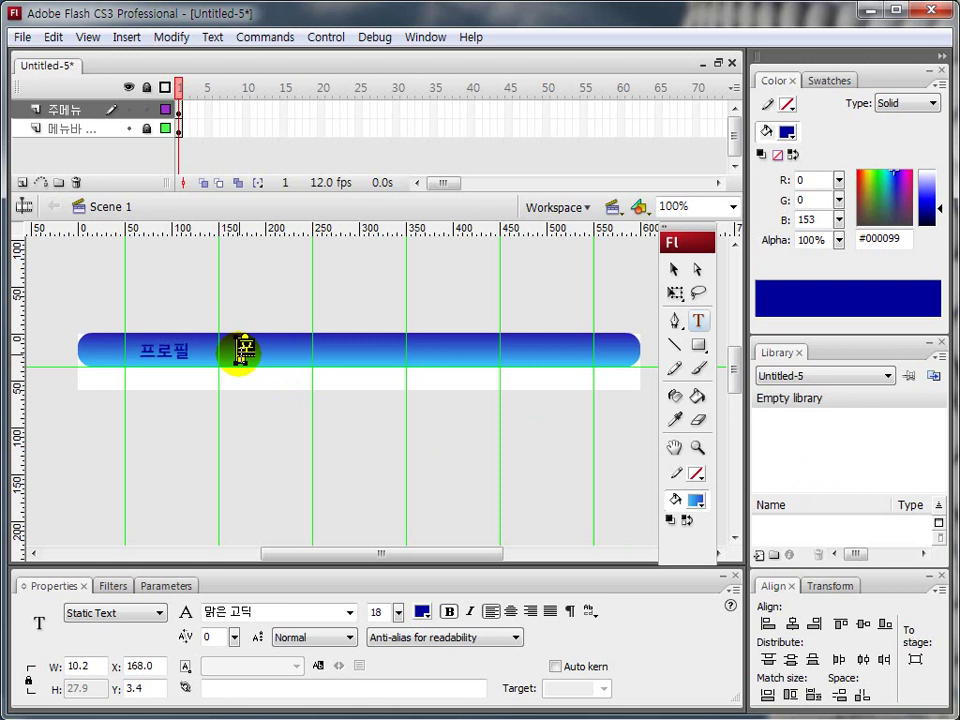
pyautogui.write('포트폴리오')
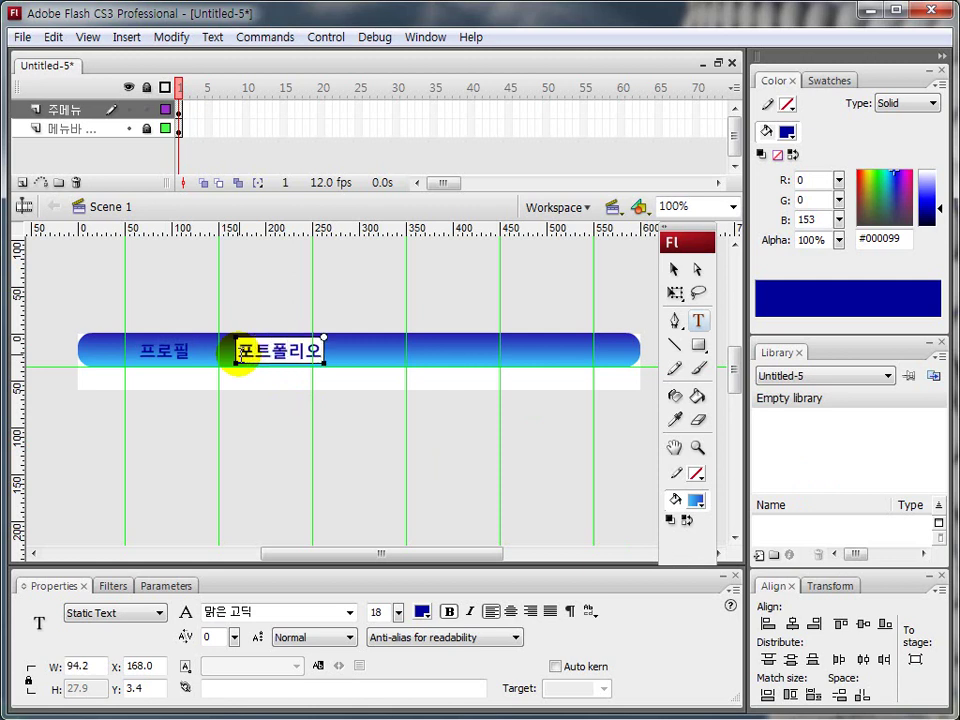
# Step: Duplicate the 포트폴리오 label into the third section at about X 253 and change the copy's text to 갤러리
pyautogui.click(675, 268)
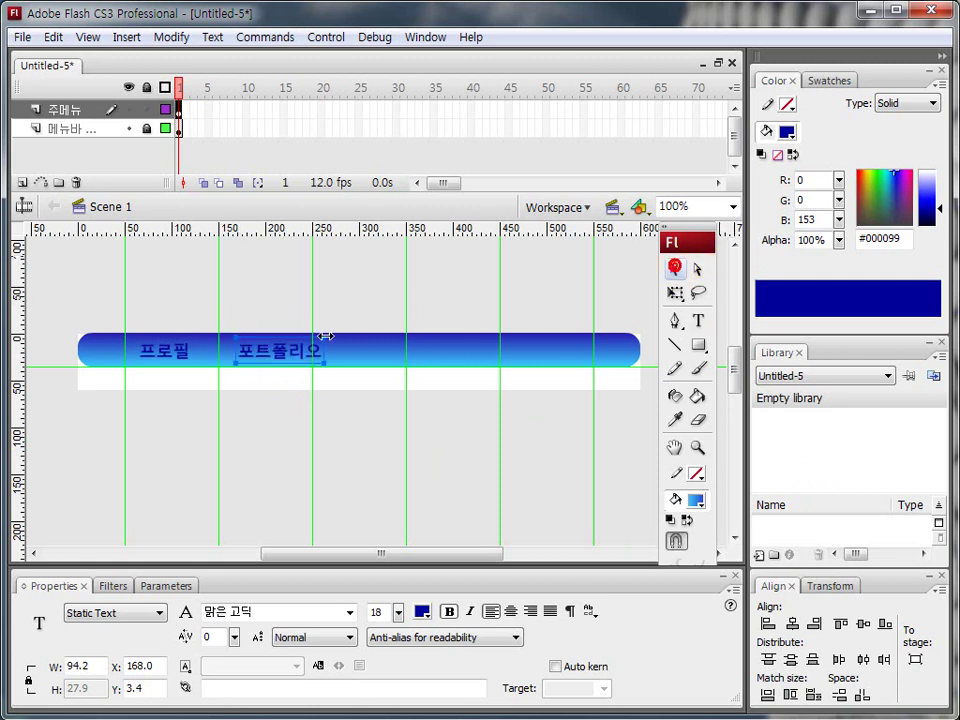
pyautogui.moveTo(350, 365); pyautogui.dragTo(362, 364)
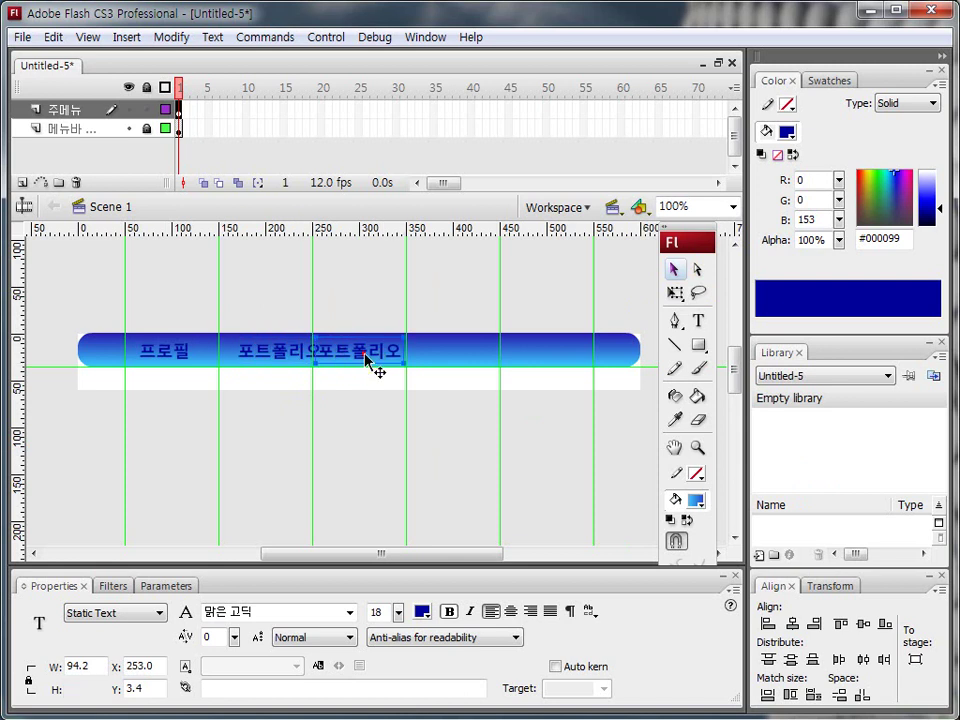
pyautogui.doubleClick(360, 352)
pyautogui.click(396, 348)
pyautogui.doubleClick(394, 349)
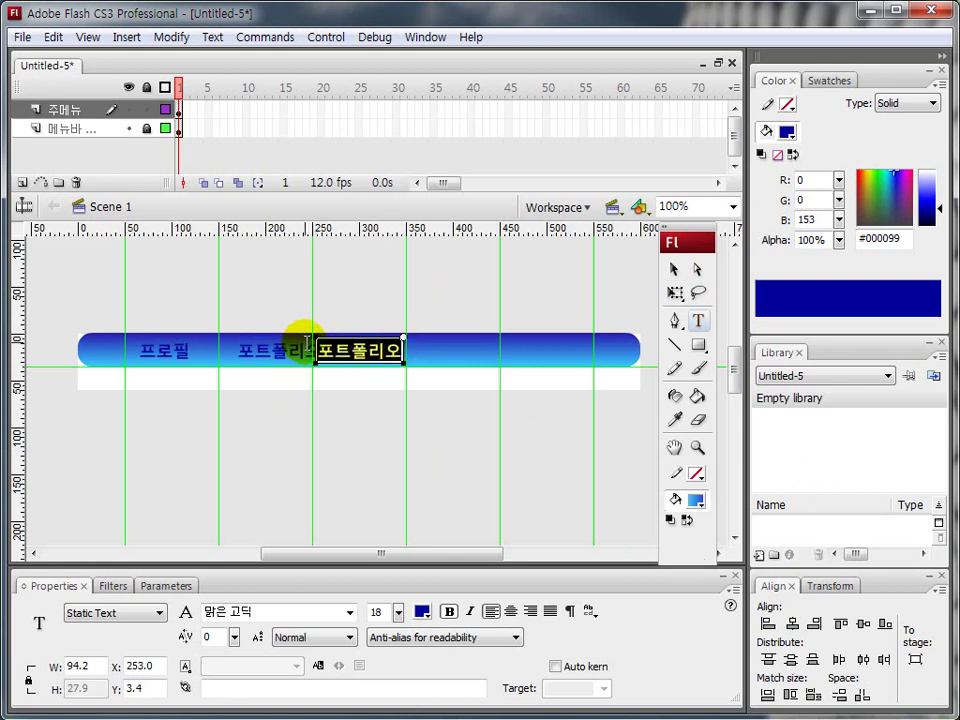
pyautogui.write('갤러리')
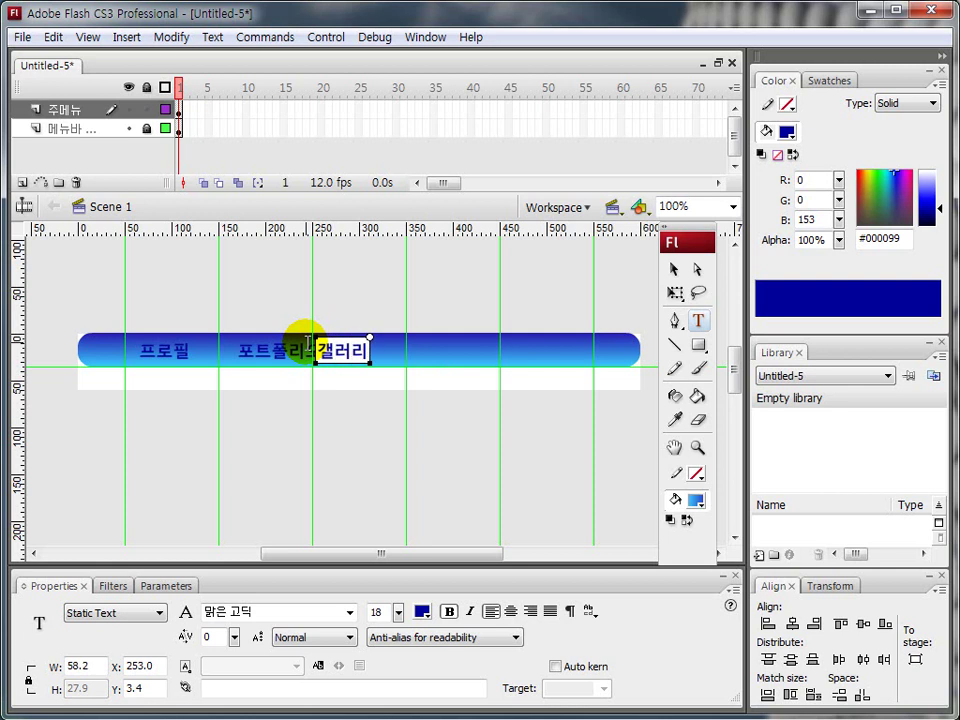
# Step: Duplicate the 갤러리 label into the fourth section at about X 368 and change the copy's text to 포토앨범
pyautogui.click(673, 269)
pyautogui.moveTo(451, 362); pyautogui.dragTo(497, 355)
pyautogui.doubleClick(450, 350)
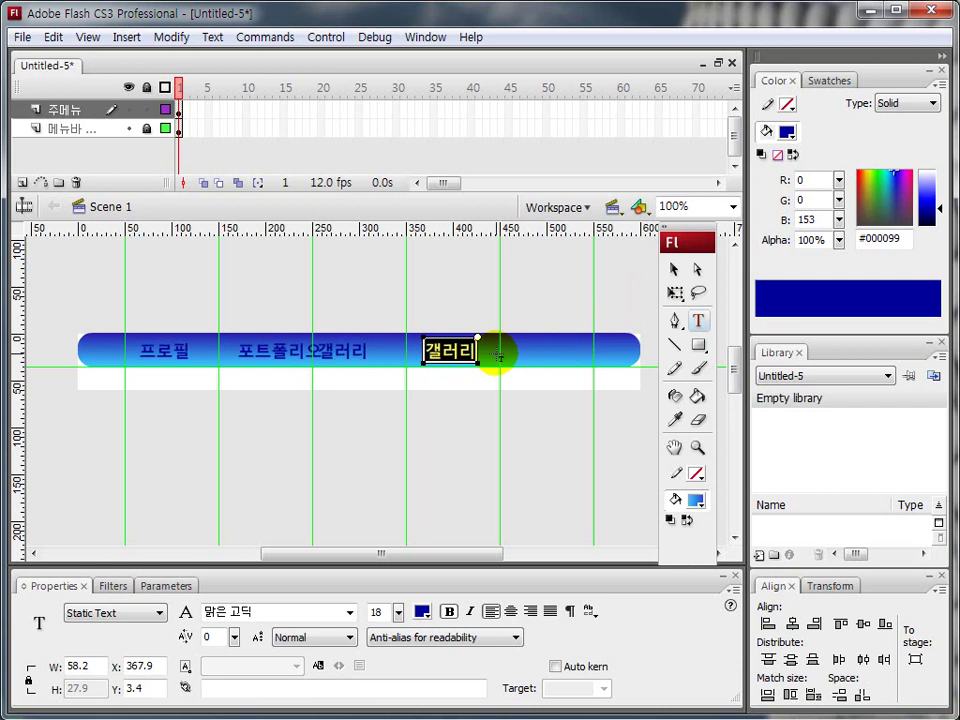
pyautogui.write('시')
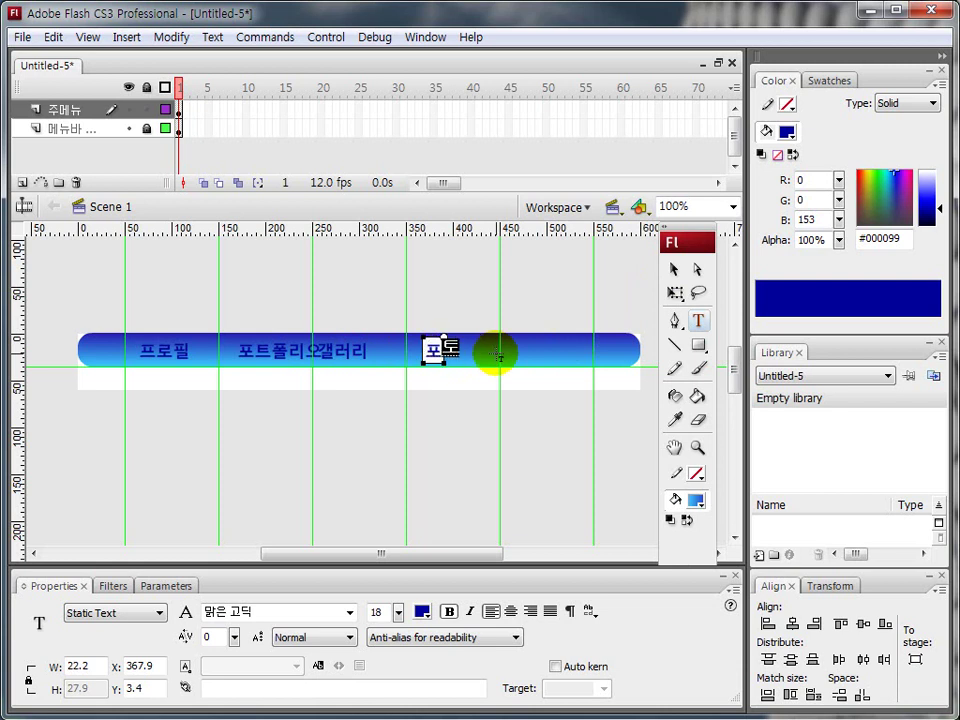
pyautogui.write('토앨범')
# Step: Duplicate the 포토앨범 label into the fifth section at about X 459 and change the copy's text to 게시판
pyautogui.click(674, 269)
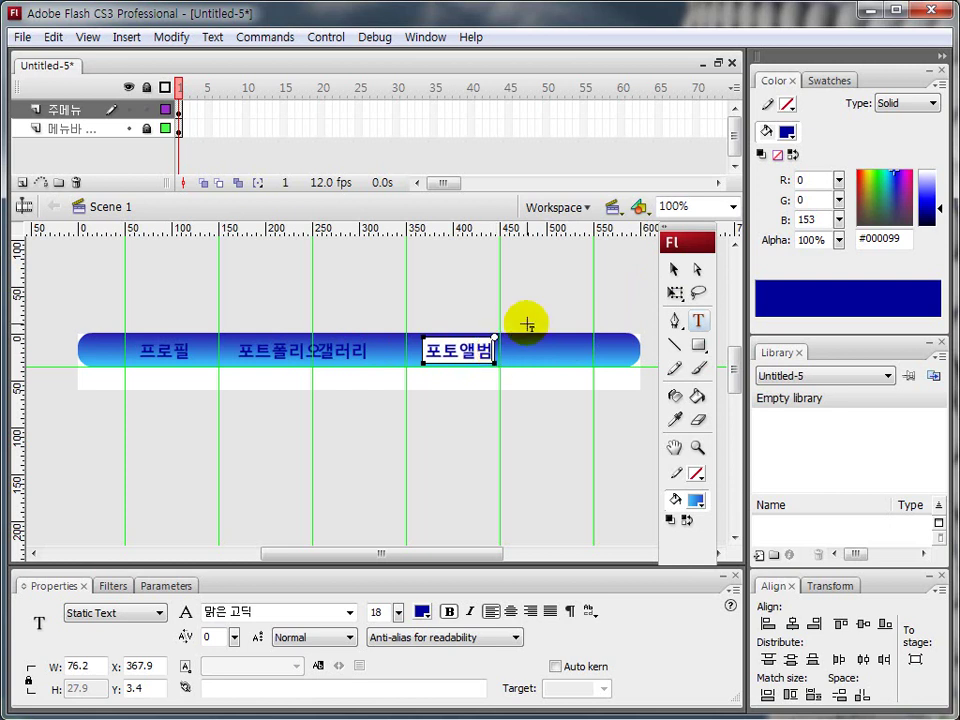
pyautogui.moveTo(519, 357); pyautogui.dragTo(555, 355)
pyautogui.click(698, 320)
pyautogui.click(513, 352)
pyautogui.doubleClick(510, 350)
pyautogui.write('게시판')
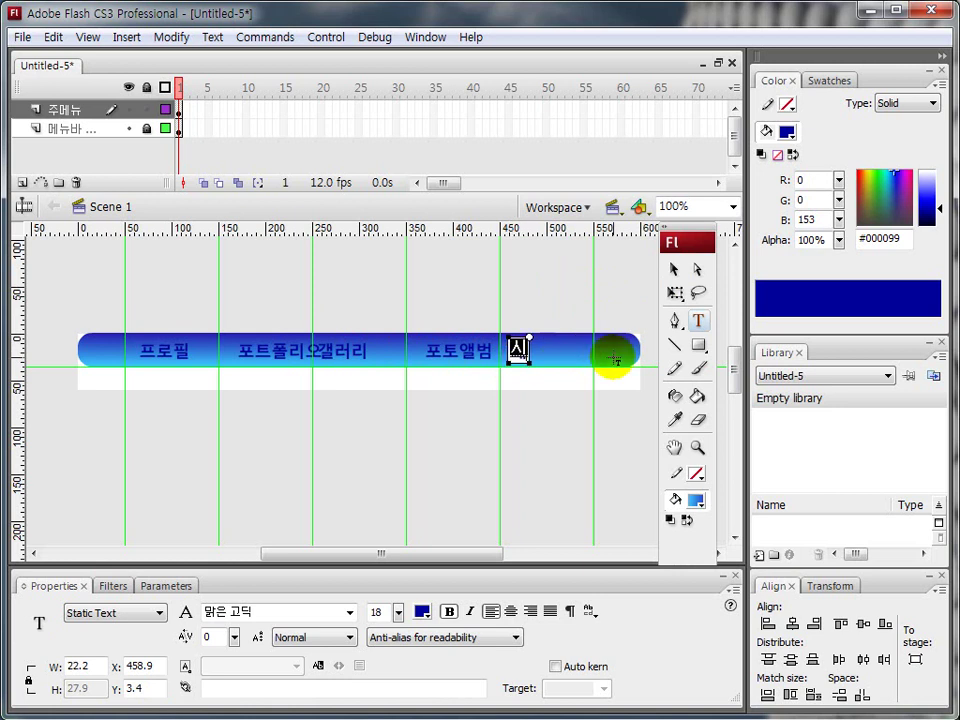
# Step: Set all five menu labels to white text at font size 12
pyautogui.click(674, 269)
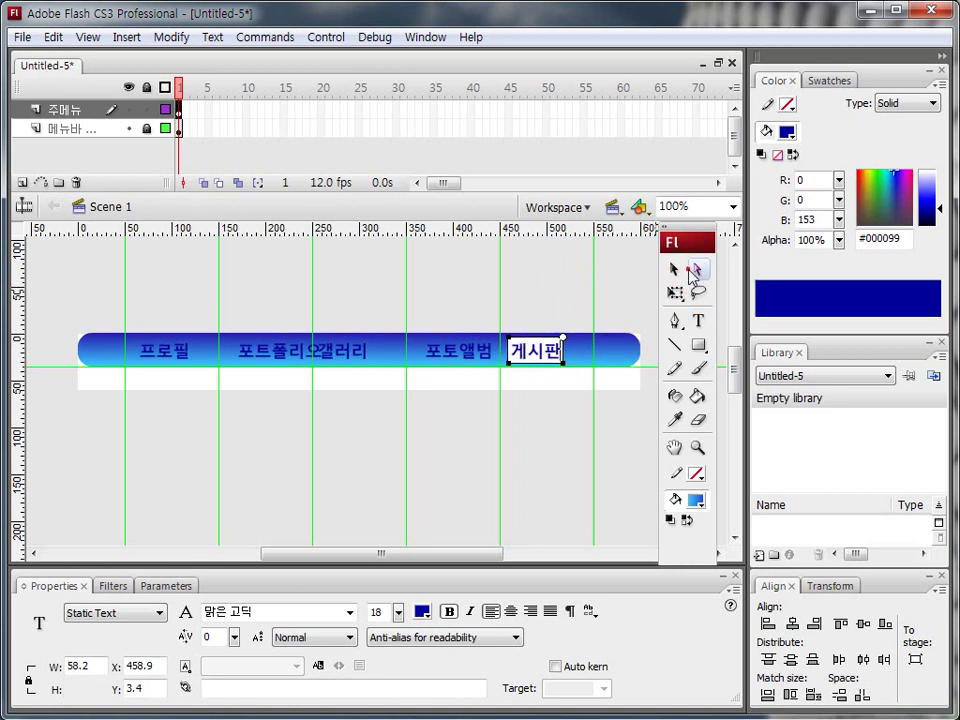
pyautogui.hotkey('ctrl', 'a')
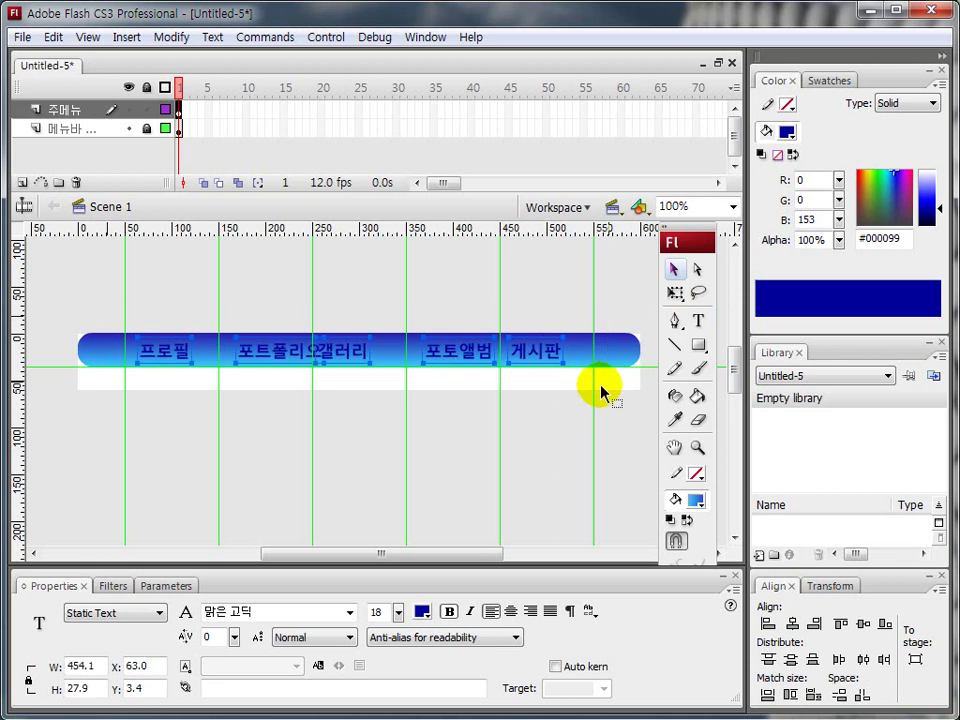
pyautogui.click(421, 617)
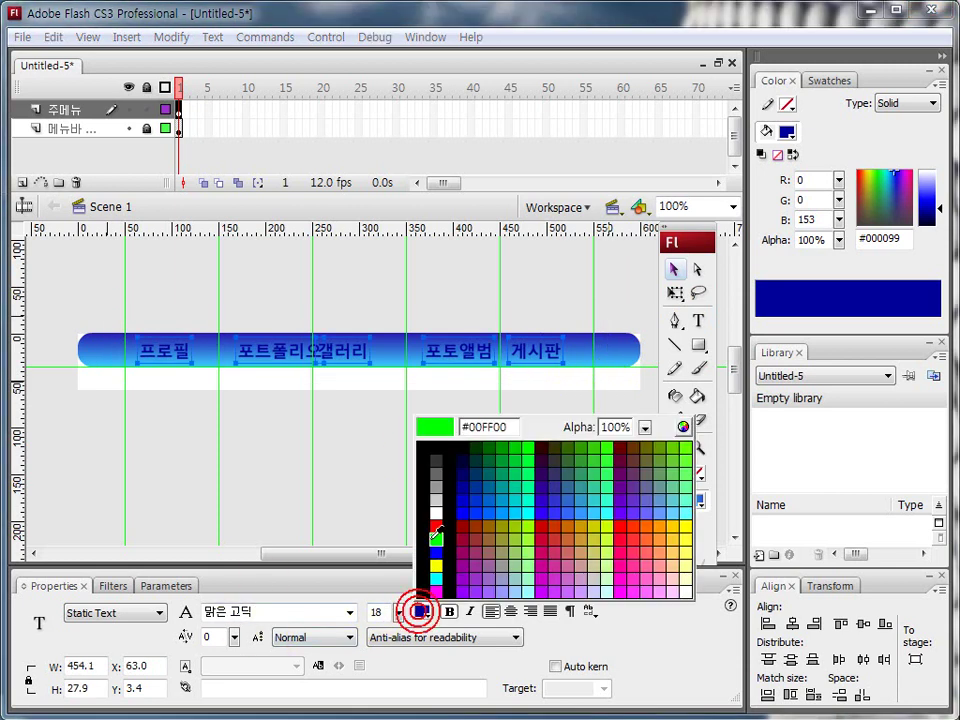
pyautogui.click(433, 513)
pyautogui.moveTo(398, 613); pyautogui.dragTo(400, 625)
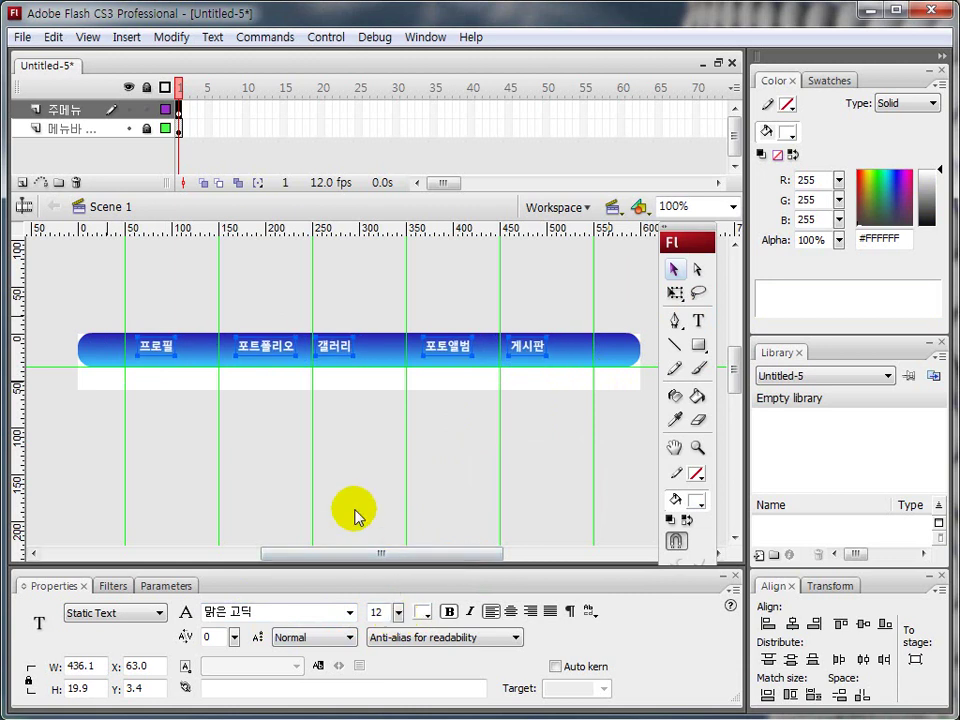
# Step: Nudge all five menu labels down 4 px to Y 7.4 so they sit centered vertically on the bar
pyautogui.press('Down')
pyautogui.press('Down')
pyautogui.press('Down')
pyautogui.press('Down')
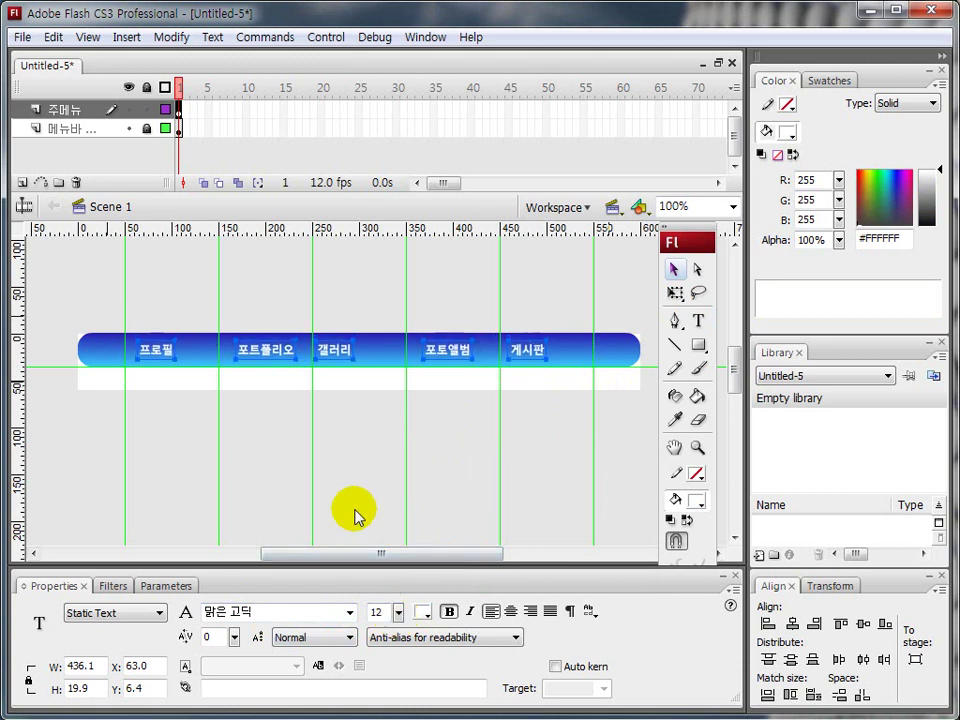
pyautogui.click(146, 467)
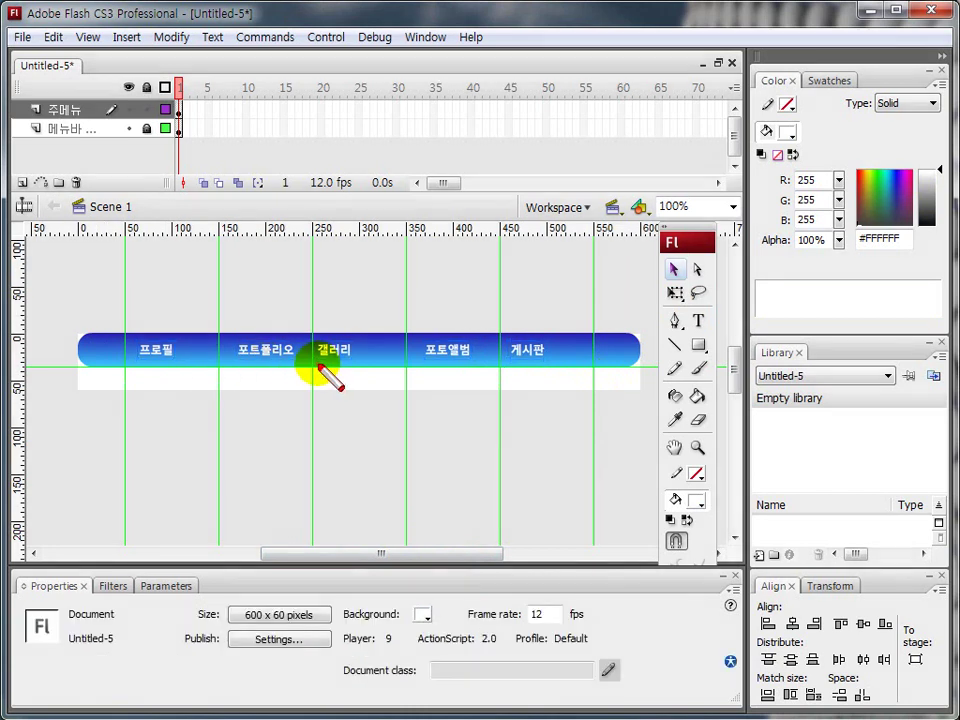
pyautogui.moveTo(125, 350); pyautogui.dragTo(292, 351)
pyautogui.moveTo(316, 351); pyautogui.dragTo(553, 351)
pyautogui.press('Escape')
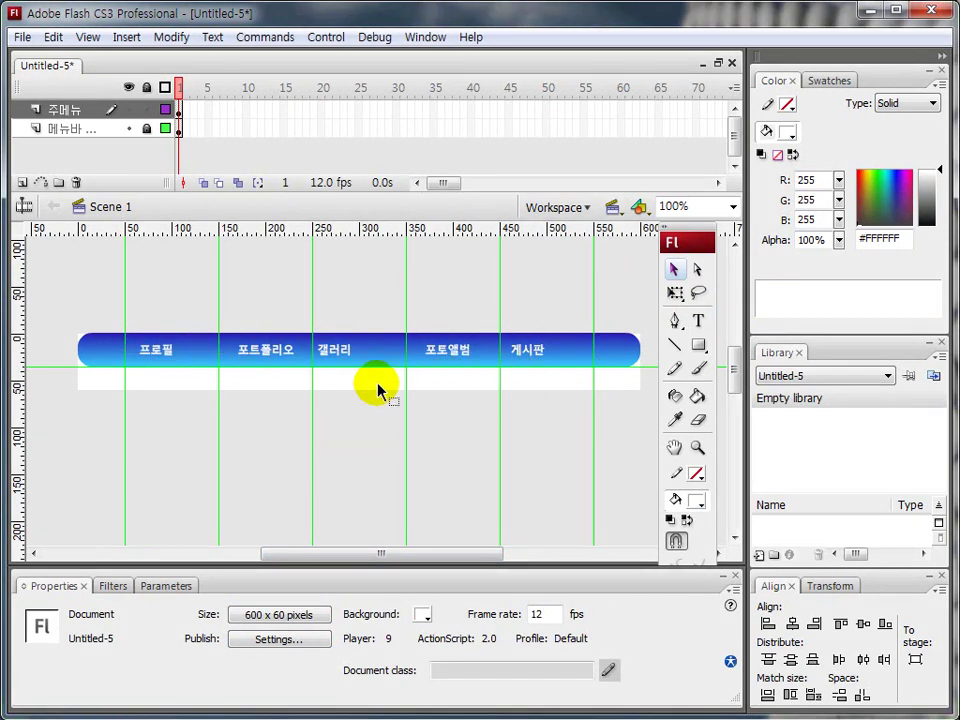
pyautogui.moveTo(146, 352)
pyautogui.mouseDown()
pyautogui.moveTo(135, 356)
pyautogui.moveTo(168, 342)
pyautogui.mouseUp()
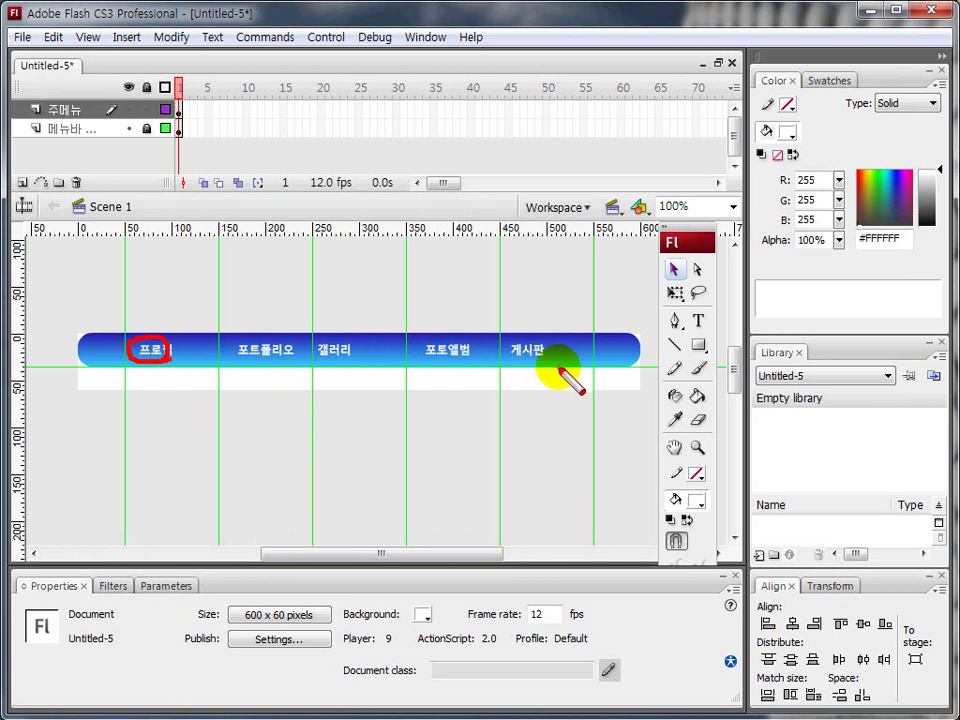
pyautogui.press('Escape')
# Step: Move the 게시판 label right to X 478.9 and the 프로필 label right to X 79, centering each between its guides
pyautogui.click(541, 362)
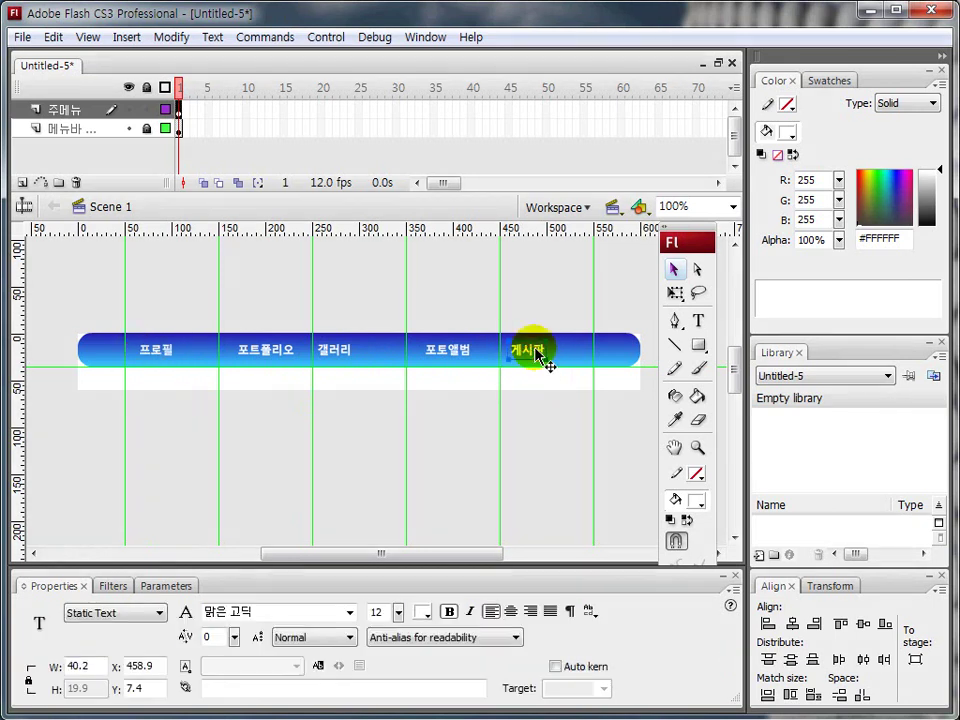
pyautogui.press('Right')
pyautogui.press('Right')
pyautogui.press('Right')
pyautogui.press('Right')
pyautogui.press('Right')
pyautogui.press('Right')
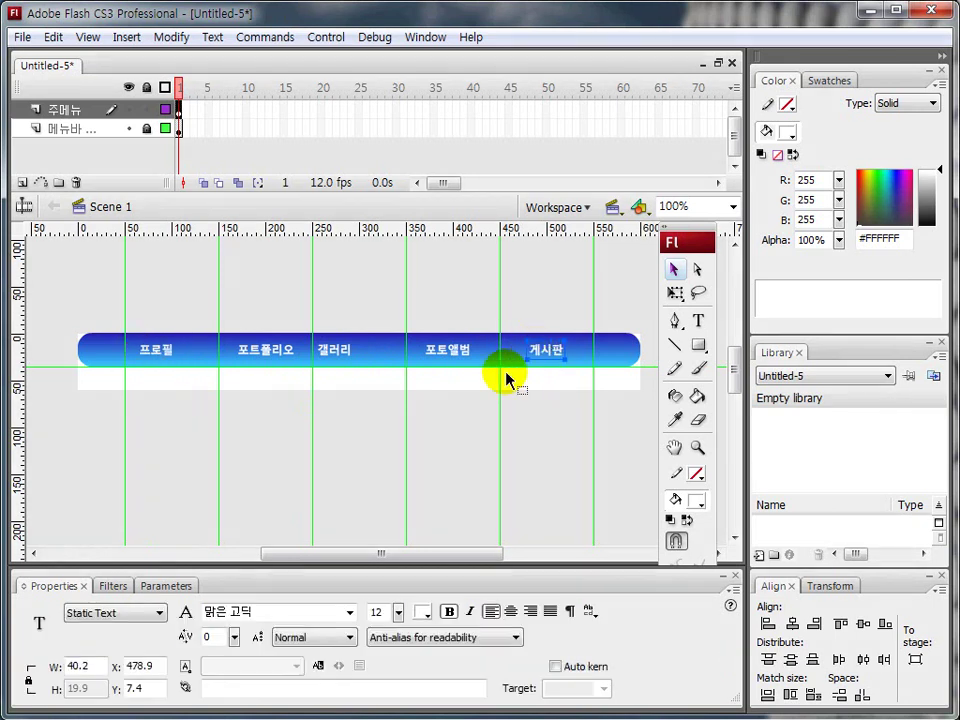
pyautogui.click(170, 366)
pyautogui.press('Right')
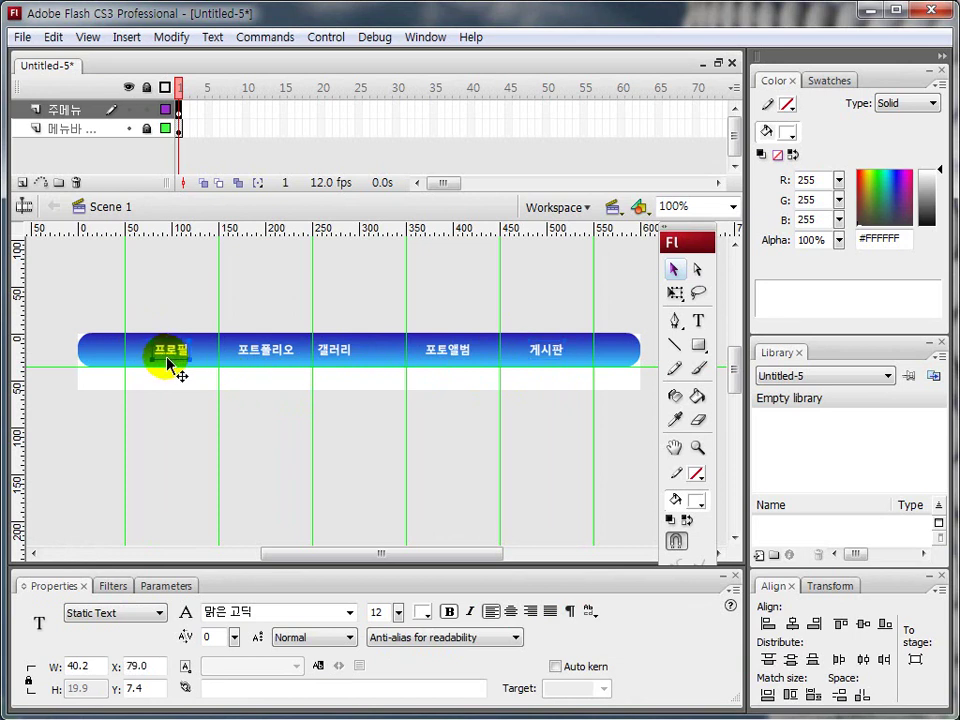
pyautogui.click(176, 430)
# Step: Distribute all five menu labels evenly by their horizontal centers, relative to each other rather than the stage
pyautogui.moveTo(132, 317)
pyautogui.mouseDown()
pyautogui.moveTo(182, 339)
pyautogui.moveTo(604, 380)
pyautogui.mouseUp()
pyautogui.hotkey('ctrl', '2')
pyautogui.moveTo(917, 680)
pyautogui.mouseDown()
pyautogui.moveTo(935, 645)
pyautogui.moveTo(916, 614)
pyautogui.mouseUp()
pyautogui.moveTo(850, 652); pyautogui.dragTo(873, 663)
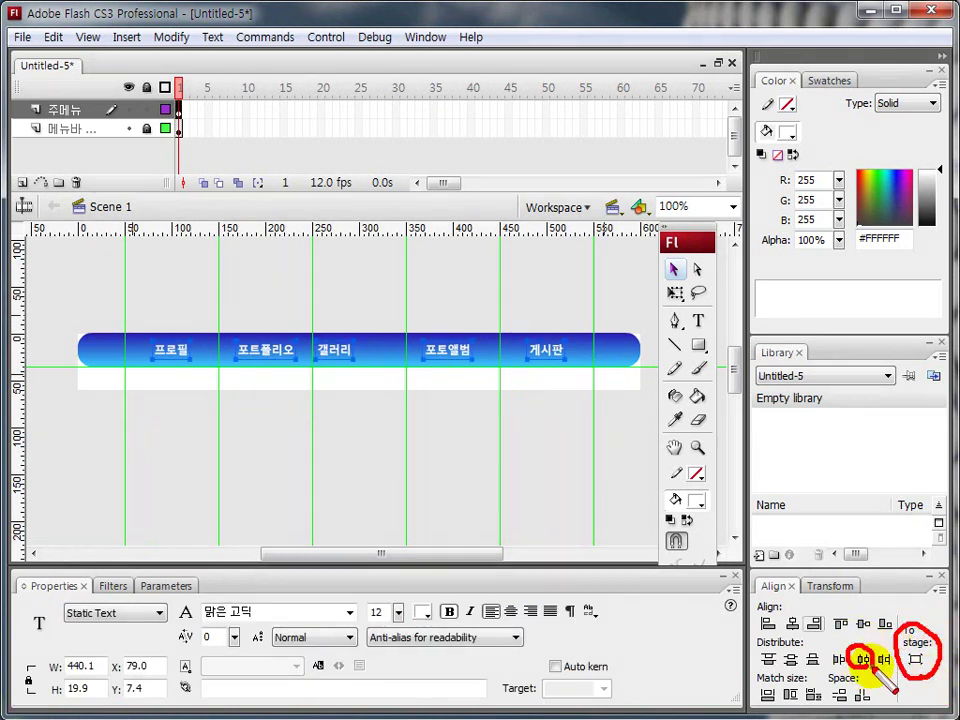
pyautogui.click(862, 659)
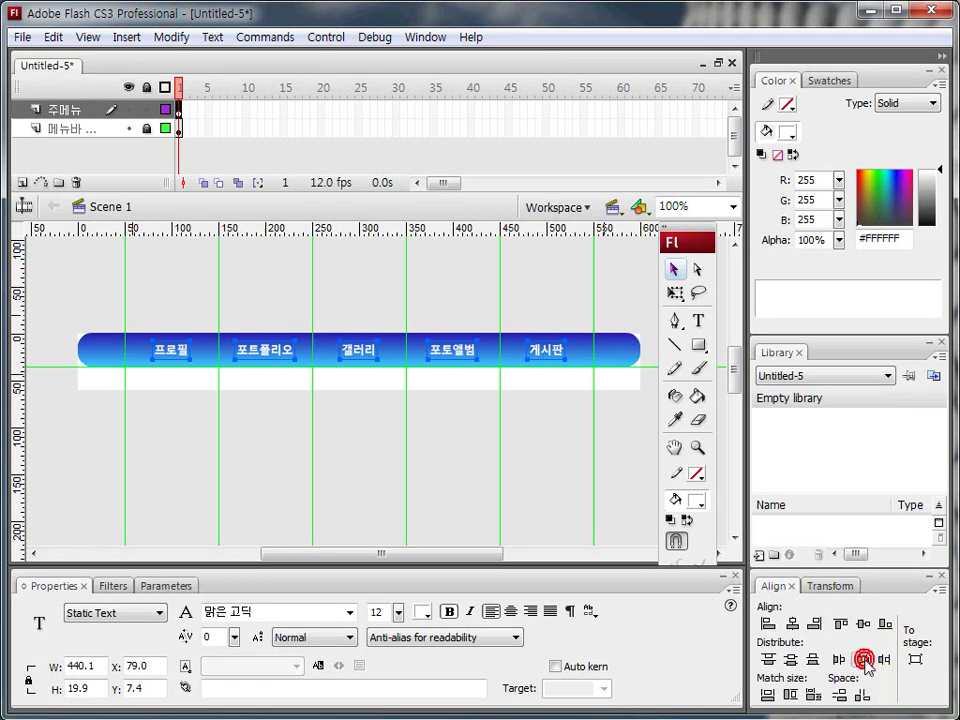
pyautogui.click(257, 455)
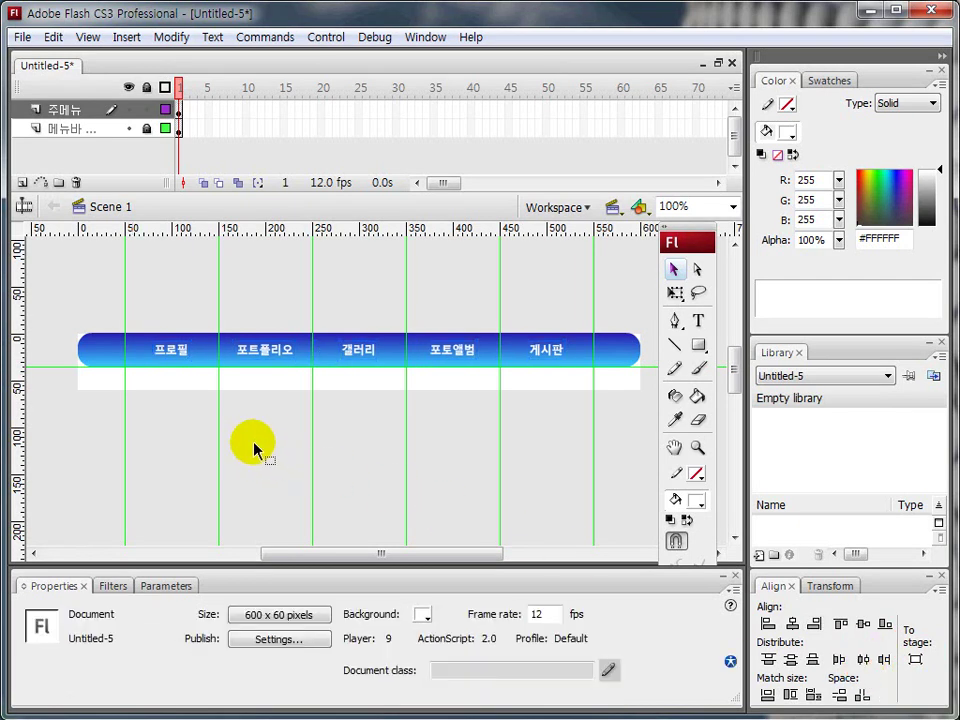
pyautogui.click(172, 360)
pyautogui.click(342, 350)
pyautogui.click(437, 349)
pyautogui.click(270, 450)
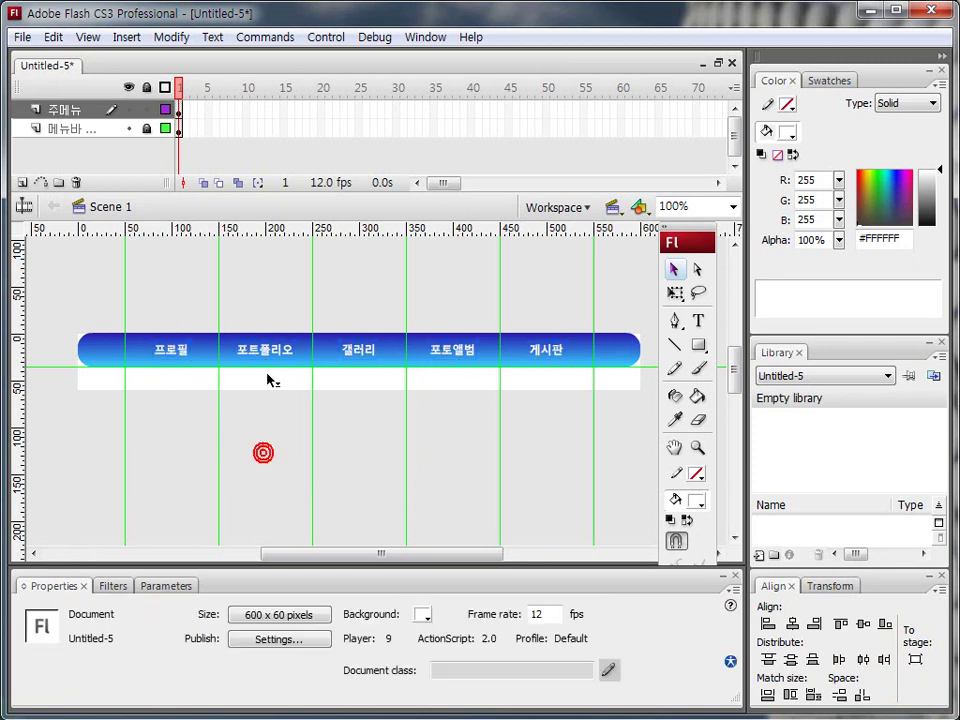
pyautogui.moveTo(171, 371)
pyautogui.mouseDown()
pyautogui.moveTo(178, 332)
pyautogui.moveTo(205, 368)
pyautogui.moveTo(276, 360)
pyautogui.mouseUp()
pyautogui.moveTo(330, 342)
pyautogui.mouseDown()
pyautogui.moveTo(332, 358)
pyautogui.moveTo(378, 352)
pyautogui.mouseUp()
pyautogui.moveTo(467, 355); pyautogui.dragTo(456, 360)
pyautogui.moveTo(529, 369)
pyautogui.mouseDown()
pyautogui.moveTo(561, 338)
pyautogui.moveTo(561, 369)
pyautogui.mouseUp()
pyautogui.press('Escape')
# Step: Convert the 프로필 label into a button symbol named b_프로필
pyautogui.click(151, 305)
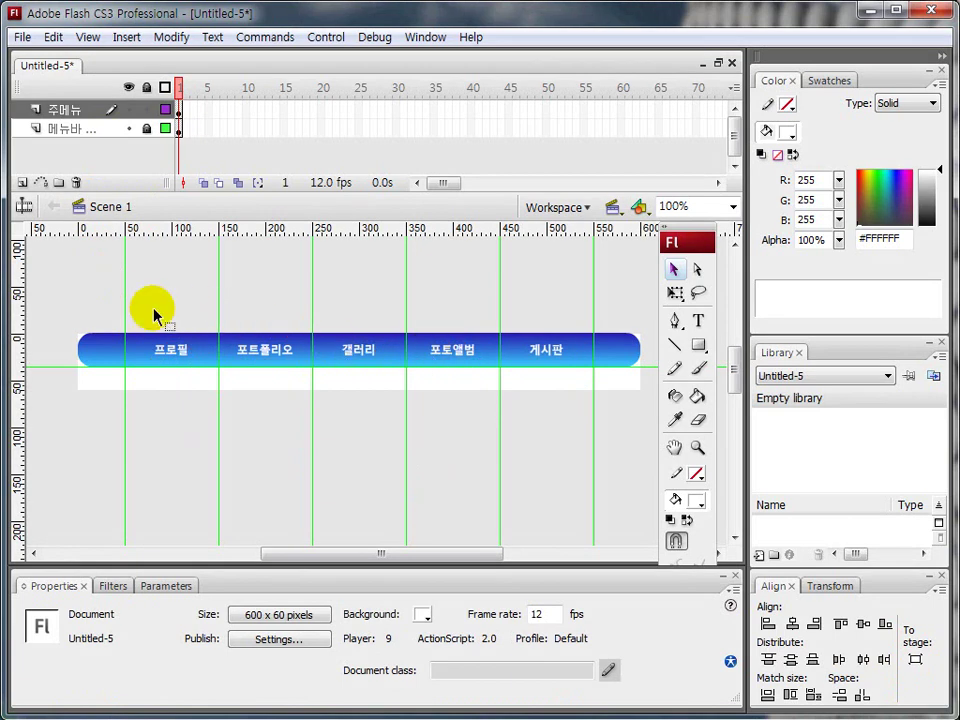
pyautogui.click(172, 353)
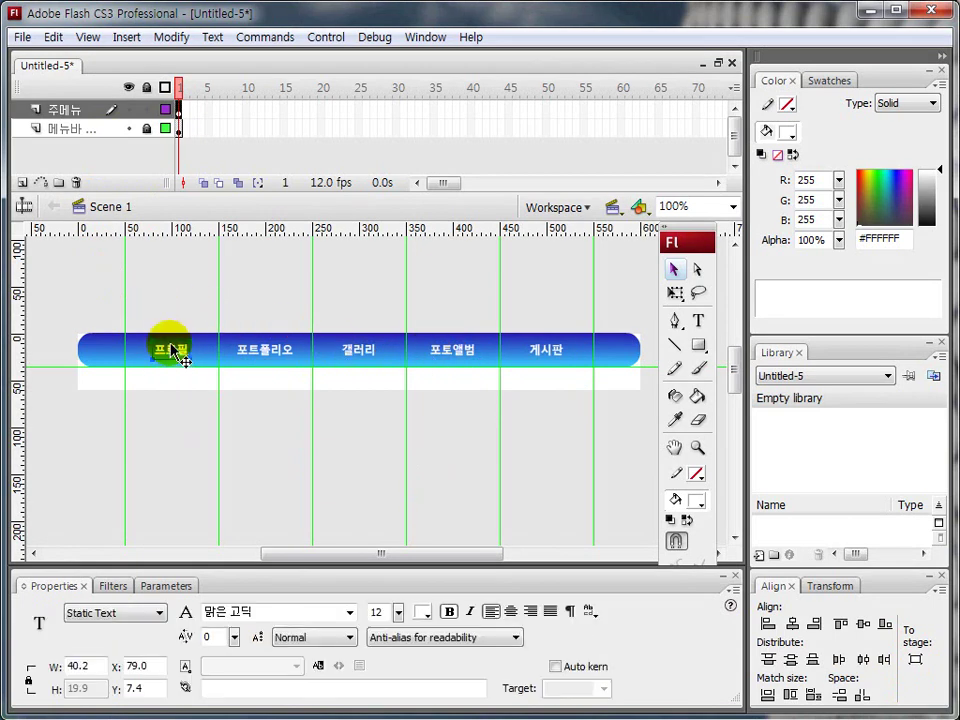
pyautogui.press('F8')
pyautogui.moveTo(636, 9); pyautogui.dragTo(150, 299)
pyautogui.click(199, 335)
pyautogui.doubleClick(199, 335)
pyautogui.write('b')
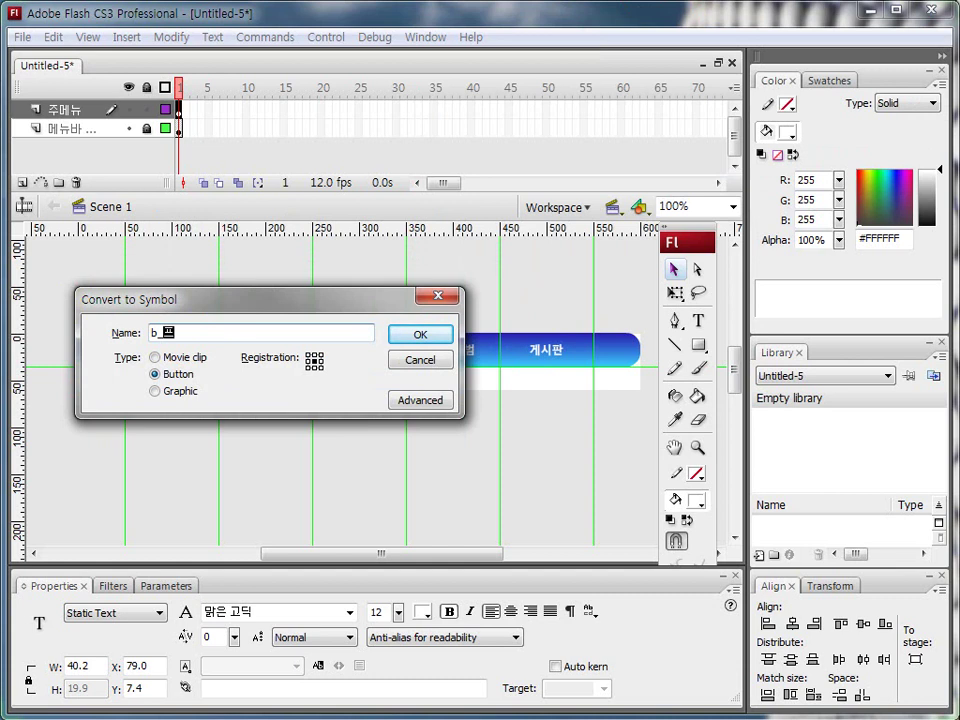
pyautogui.write('_프로필')
pyautogui.moveTo(167, 333); pyautogui.dragTo(124, 336)
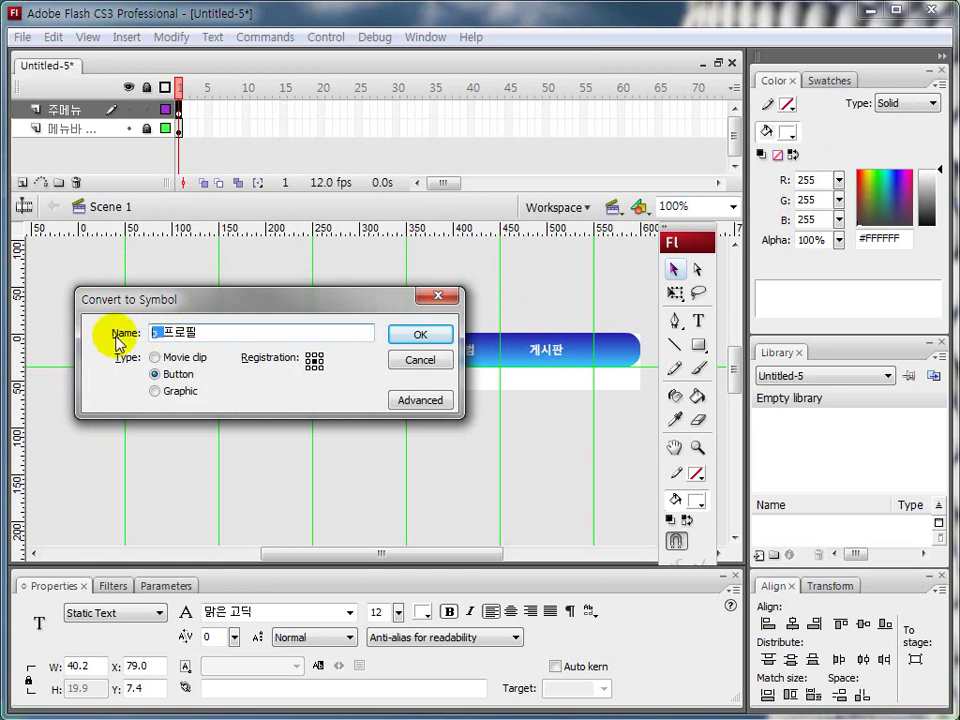
pyautogui.click(231, 334)
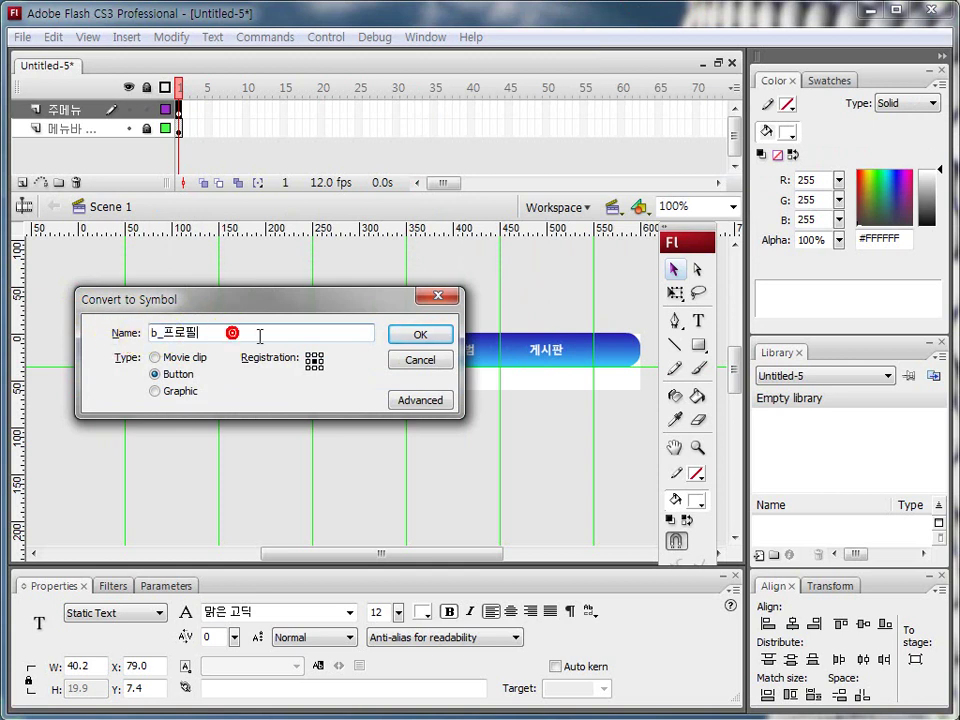
pyautogui.click(416, 333)
# Step: Convert the 포트폴리오 label into a button symbol named b_포트폴리오
pyautogui.click(275, 352)
pyautogui.press('F8')
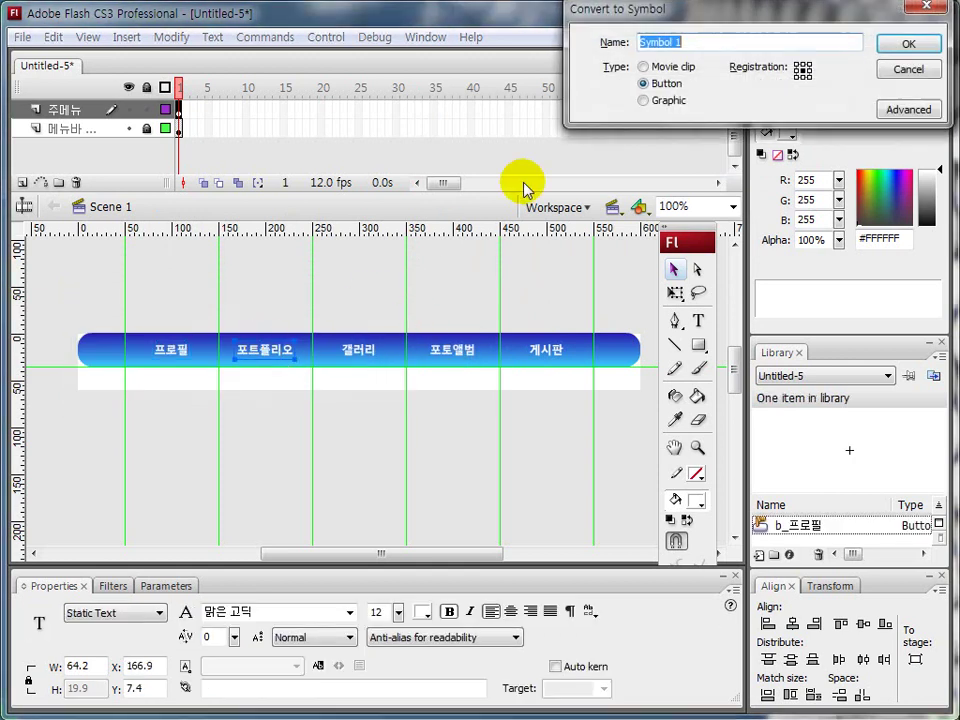
pyautogui.moveTo(667, 20); pyautogui.dragTo(420, 196)
pyautogui.write('b_')
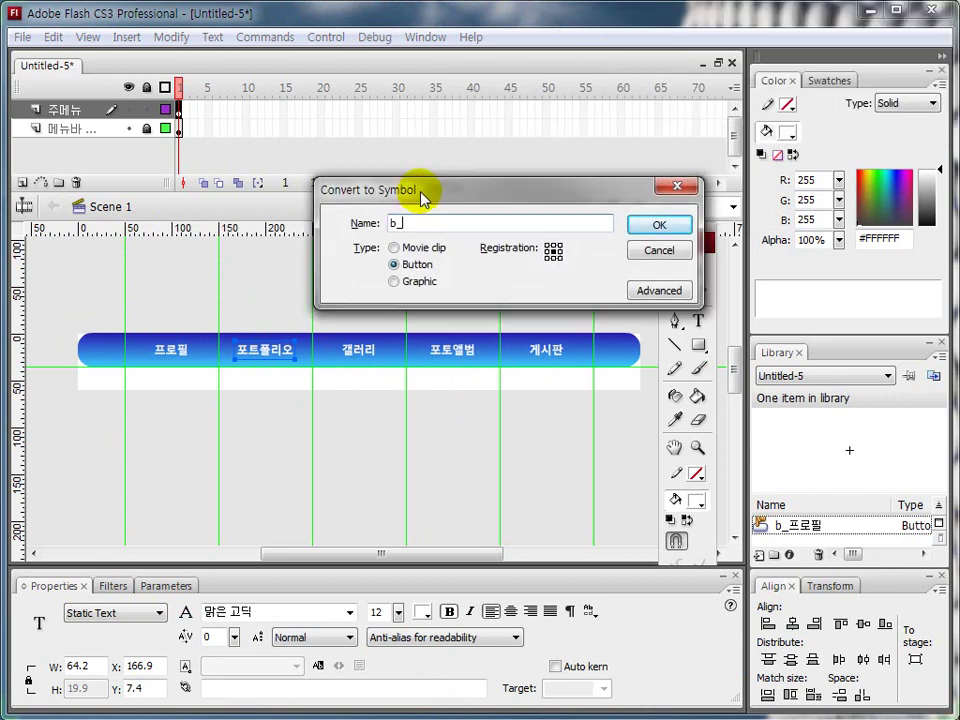
pyautogui.write('포트폴리오')
pyautogui.press('Return')
# Step: Convert the 갤러리 label into a button symbol named b_갤러리
pyautogui.click(362, 352)
pyautogui.press('F8')
pyautogui.moveTo(606, 17); pyautogui.dragTo(454, 161)
pyautogui.write('b_')
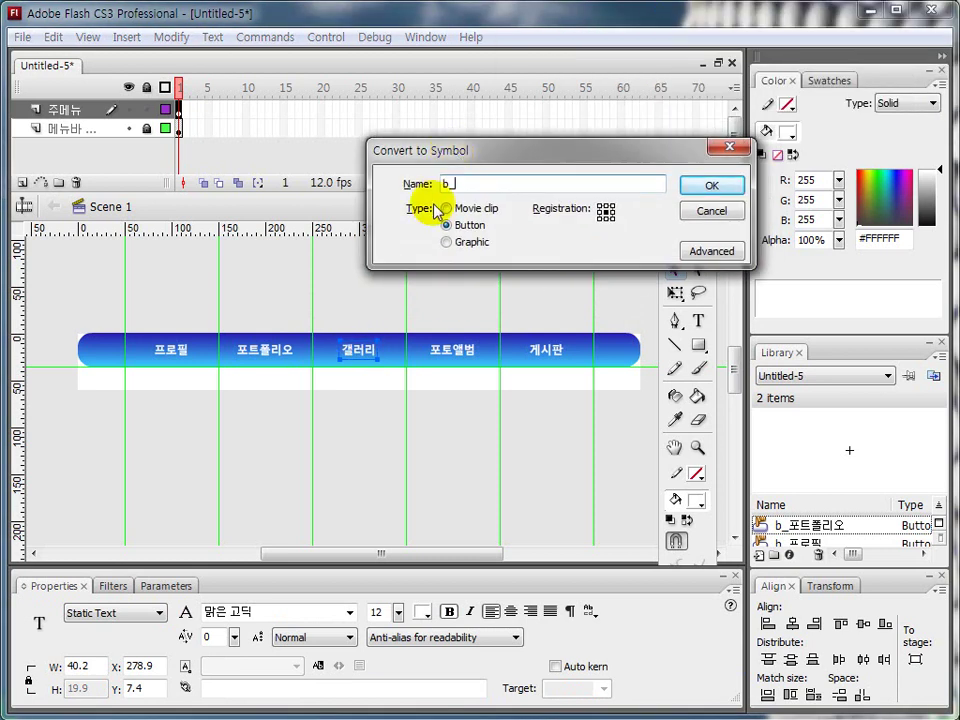
pyautogui.write('갤ㄹ')
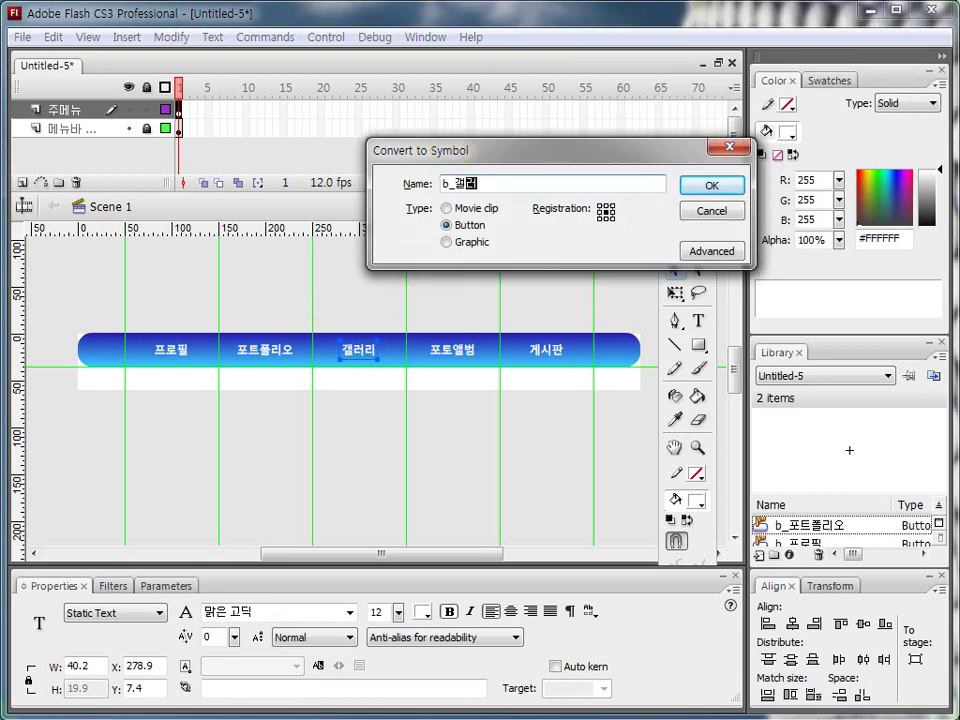
pyautogui.write('러리')
pyautogui.press('Return')
# Step: Convert the 포토앨범 label into a button symbol named b_포토앨범
pyautogui.click(452, 351)
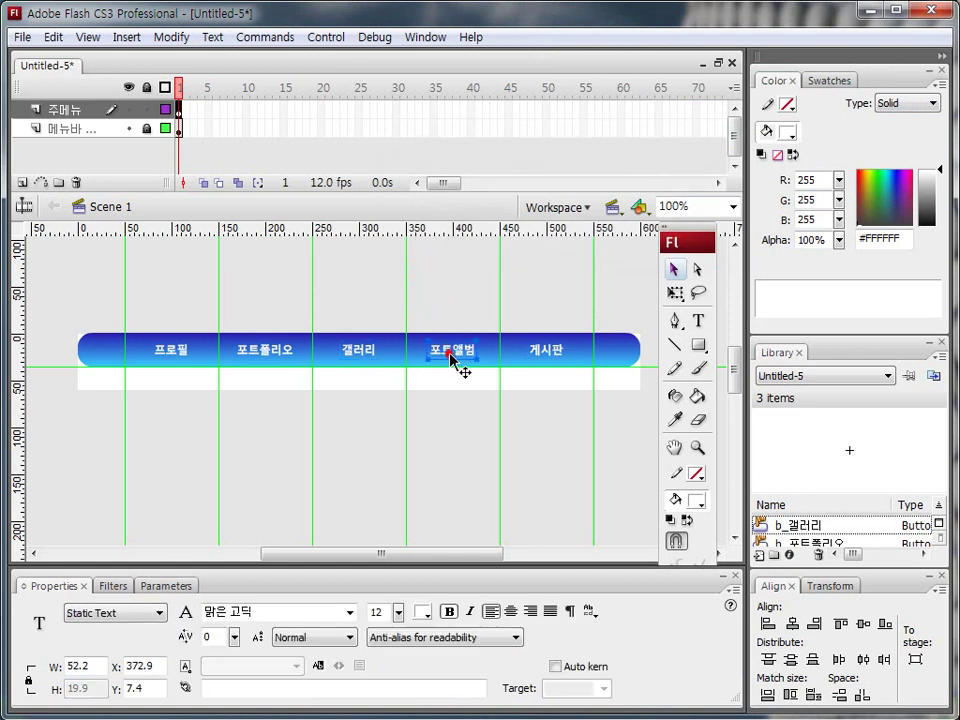
pyautogui.press('F8')
pyautogui.moveTo(690, 6); pyautogui.dragTo(506, 193)
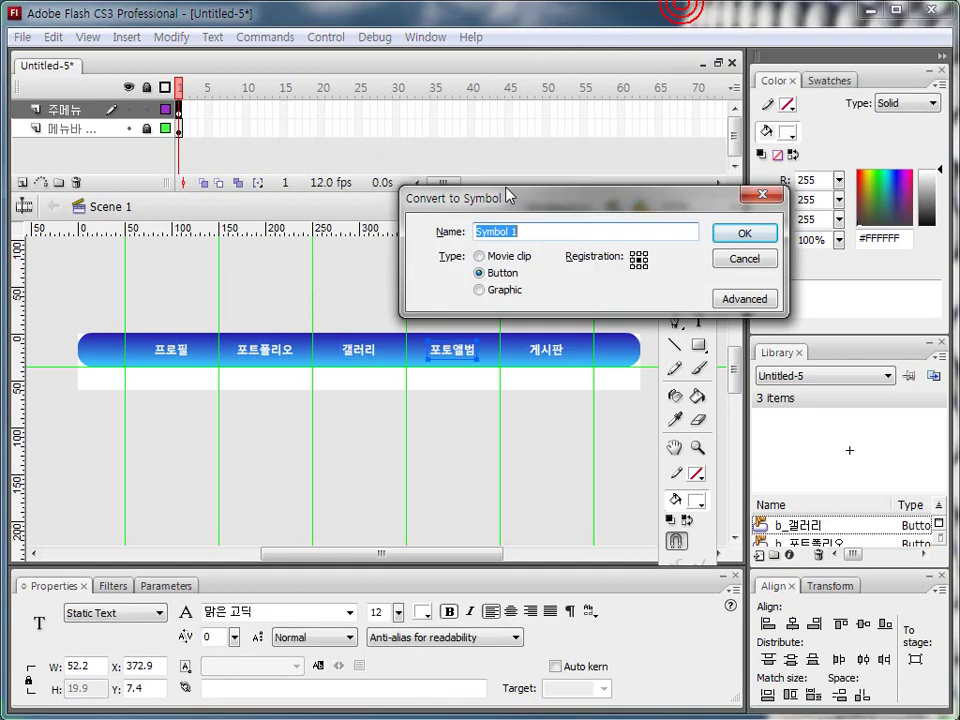
pyautogui.write('b_ㅍㅗㅌ')
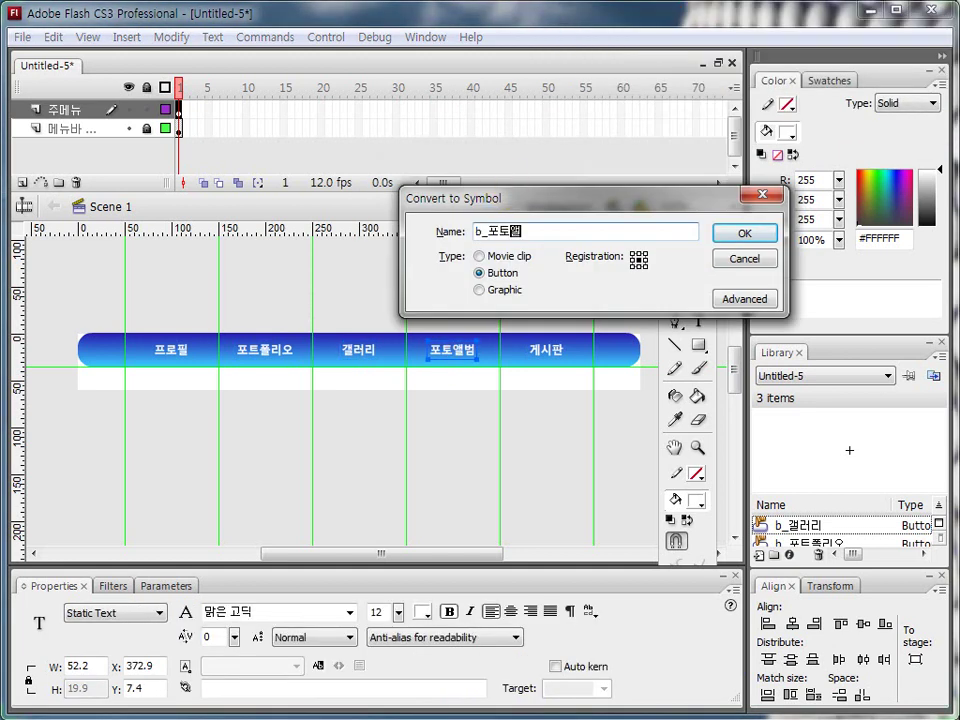
pyautogui.write('ㅗㅇㅐㄹㅂㅓㅁ')
pyautogui.press('Return')
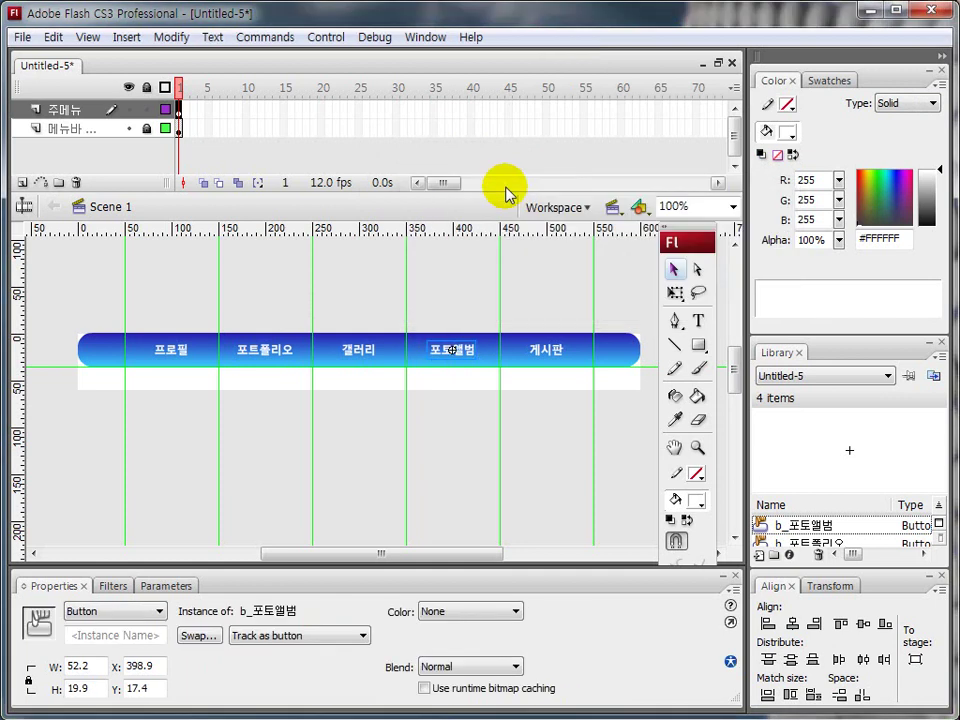
# Step: Convert the 게시판 label into a button symbol named b_게시판
pyautogui.click(550, 355)
pyautogui.press('F8')
pyautogui.moveTo(650, 12); pyautogui.dragTo(363, 265)
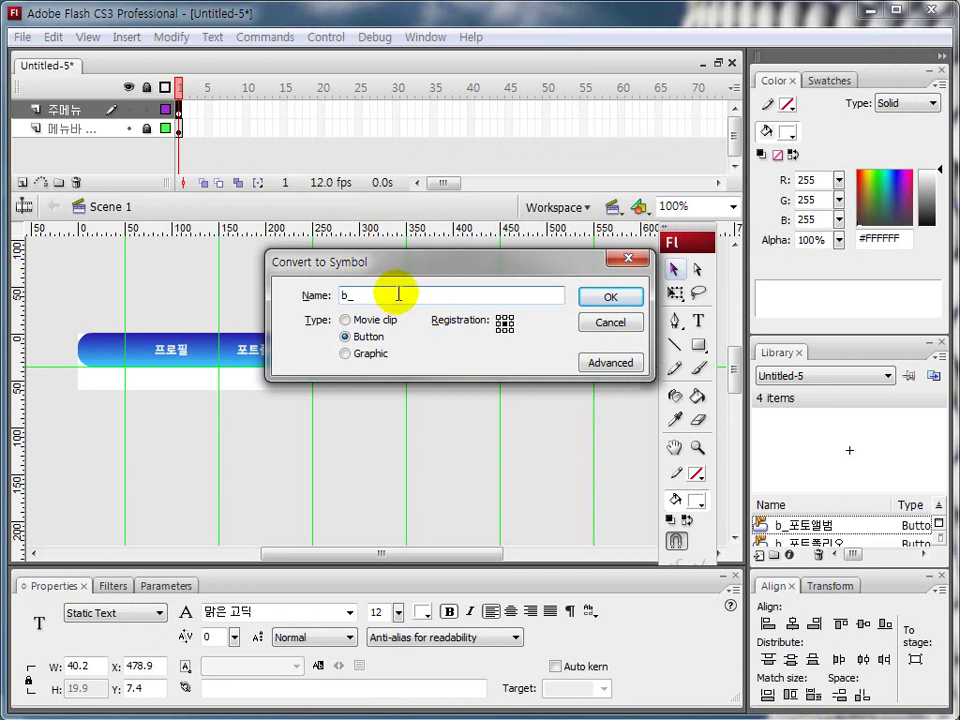
pyautogui.write('b_게시판')
pyautogui.press('Return')
# Step: Test the movie to check how the five menu buttons respond to the pointer, and close the preview
pyautogui.hotkey('ctrl', 'Return')
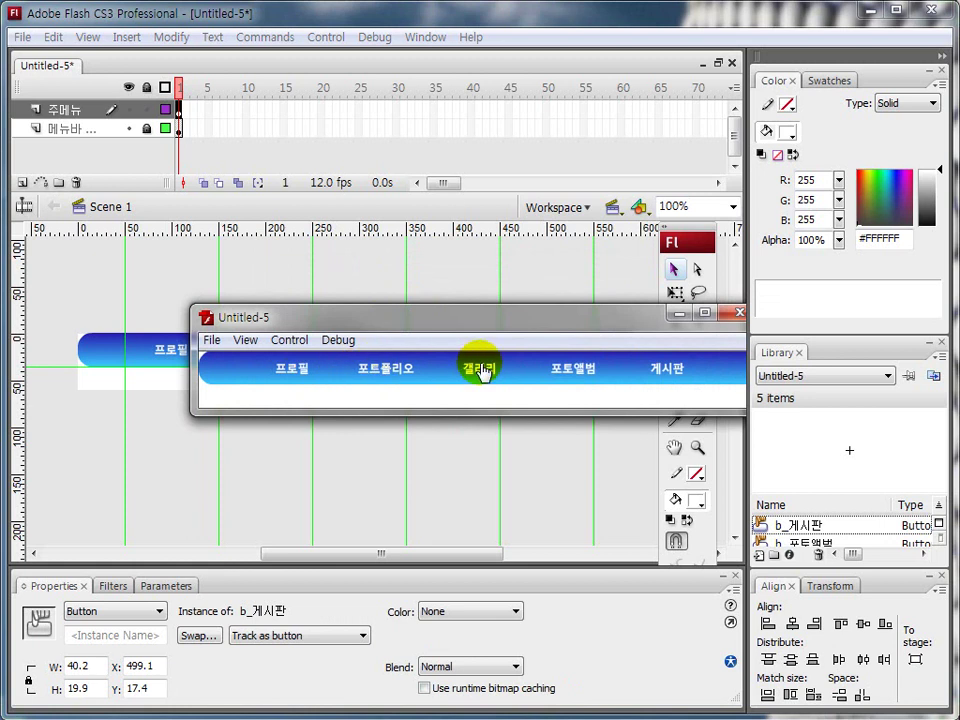
pyautogui.click(736, 313)
pyautogui.click(135, 277)
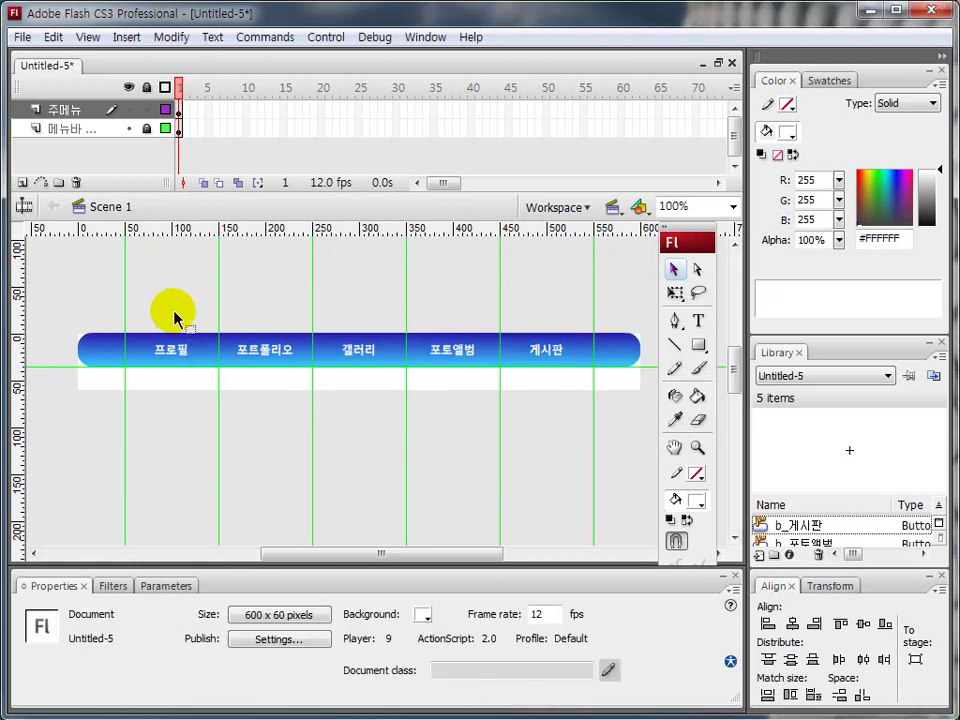
# Step: Inspect the Up, Over, Down and Hit frames inside the 프로필 button symbol and return to Scene 1
pyautogui.click(168, 352)
pyautogui.doubleClick(168, 352)
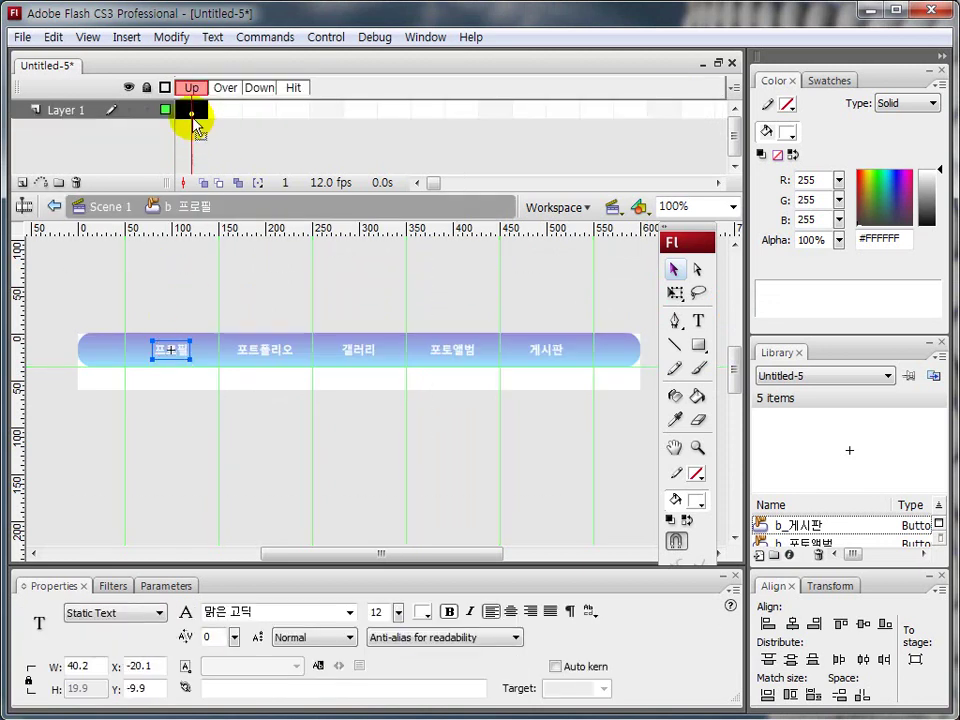
pyautogui.click(222, 112)
pyautogui.click(260, 110)
pyautogui.click(290, 110)
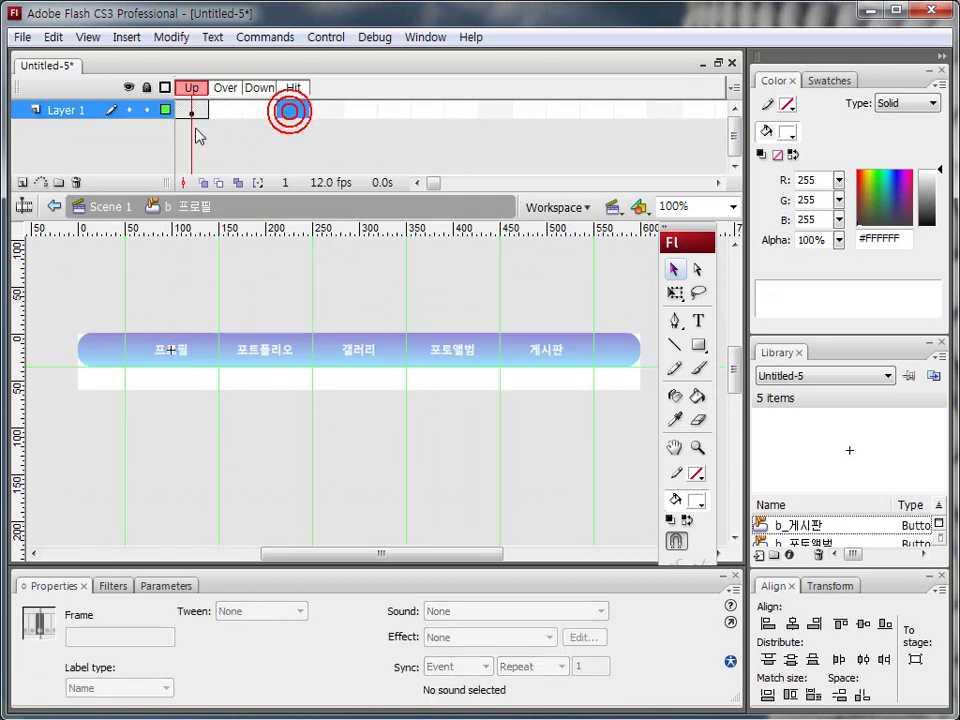
pyautogui.click(116, 207)
pyautogui.click(146, 438)
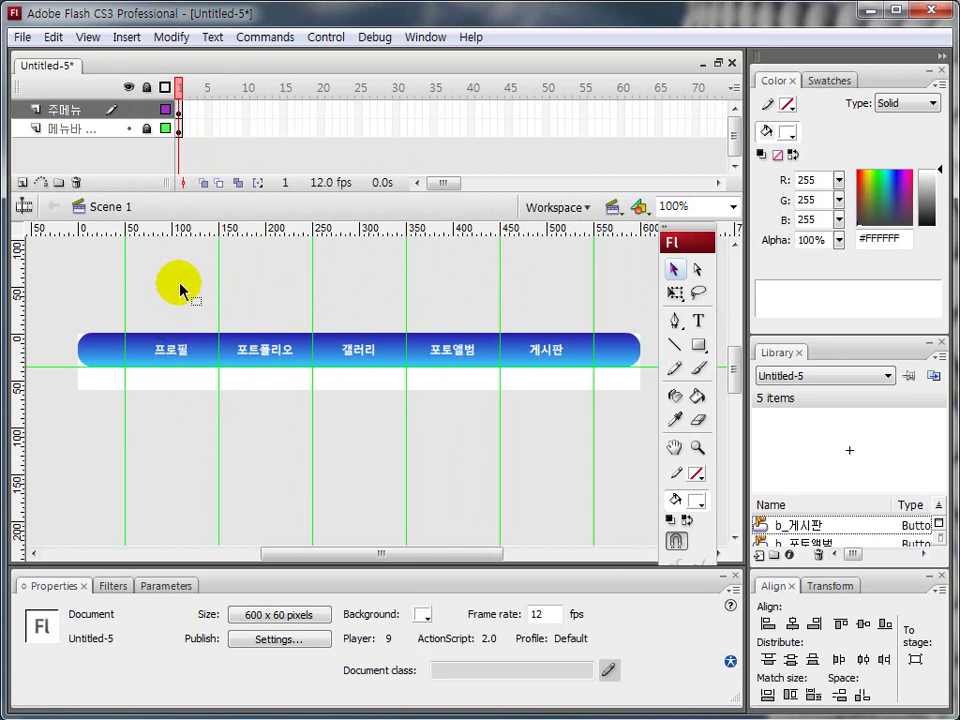
pyautogui.moveTo(179, 358)
pyautogui.mouseDown()
pyautogui.moveTo(171, 332)
pyautogui.moveTo(166, 370)
pyautogui.mouseUp()
pyautogui.moveTo(108, 367); pyautogui.dragTo(250, 380)
pyautogui.moveTo(108, 368)
pyautogui.mouseDown()
pyautogui.moveTo(108, 391)
pyautogui.moveTo(248, 392)
pyautogui.mouseUp()
pyautogui.press('Escape')
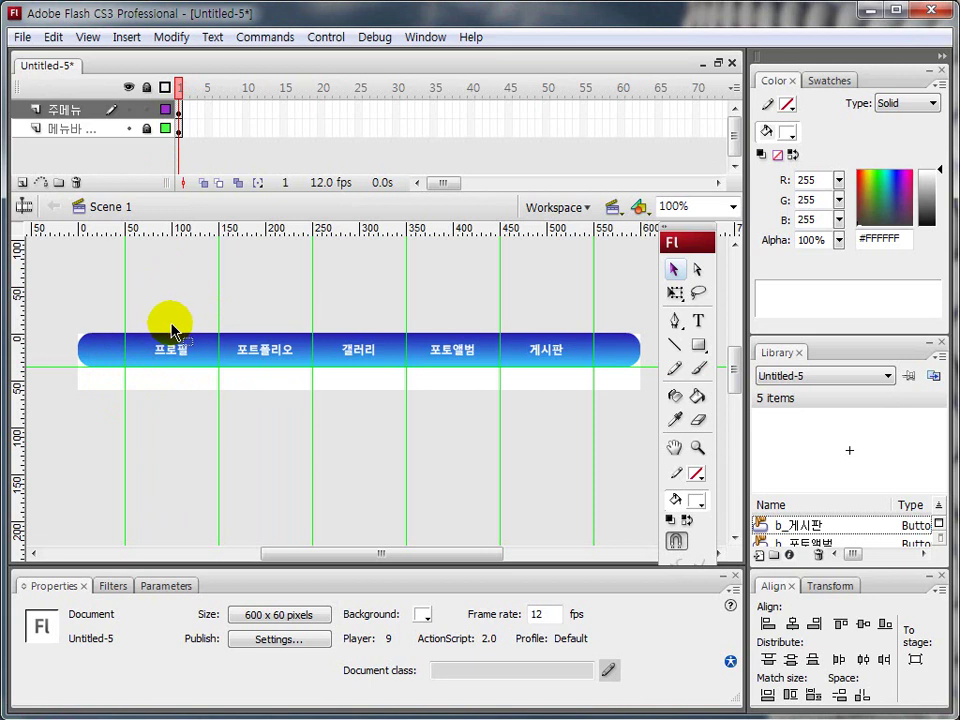
# Step: Add a layer named 서브메뉴 directly above the menu bar layer
pyautogui.click(64, 129)
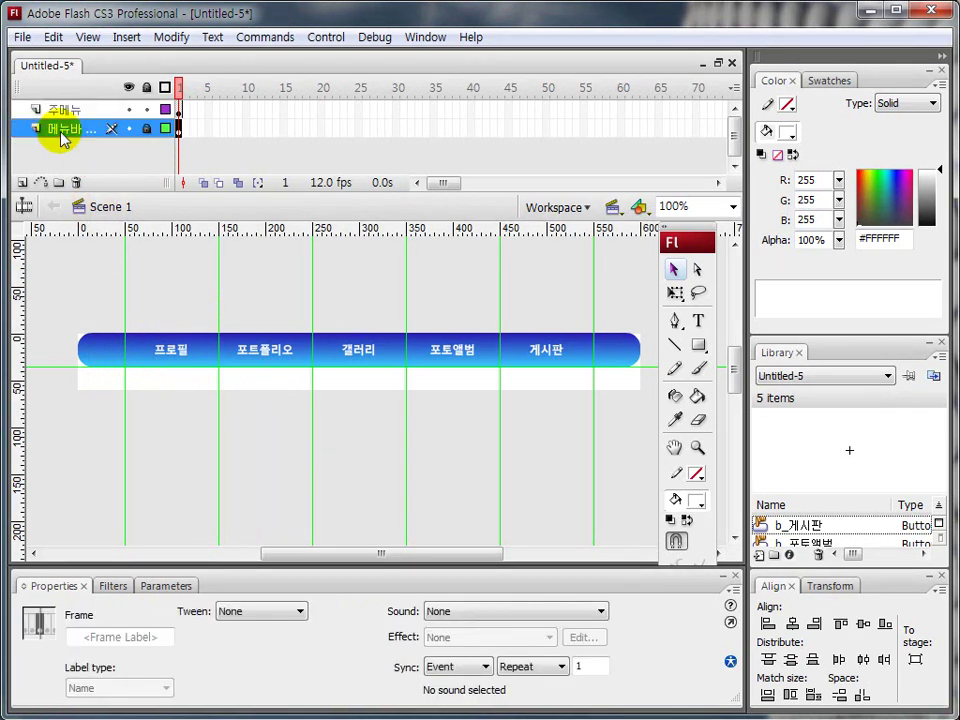
pyautogui.click(22, 182)
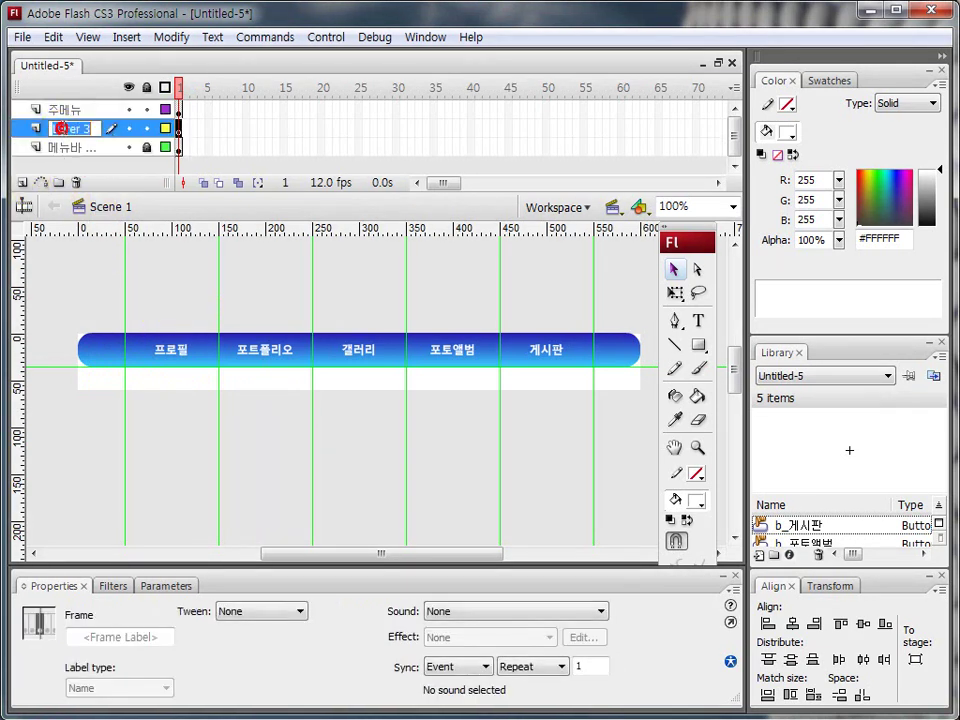
pyautogui.doubleClick(70, 129)
pyautogui.write('ㅅㅓ브')
pyautogui.write('메뉴')
pyautogui.click(64, 131)
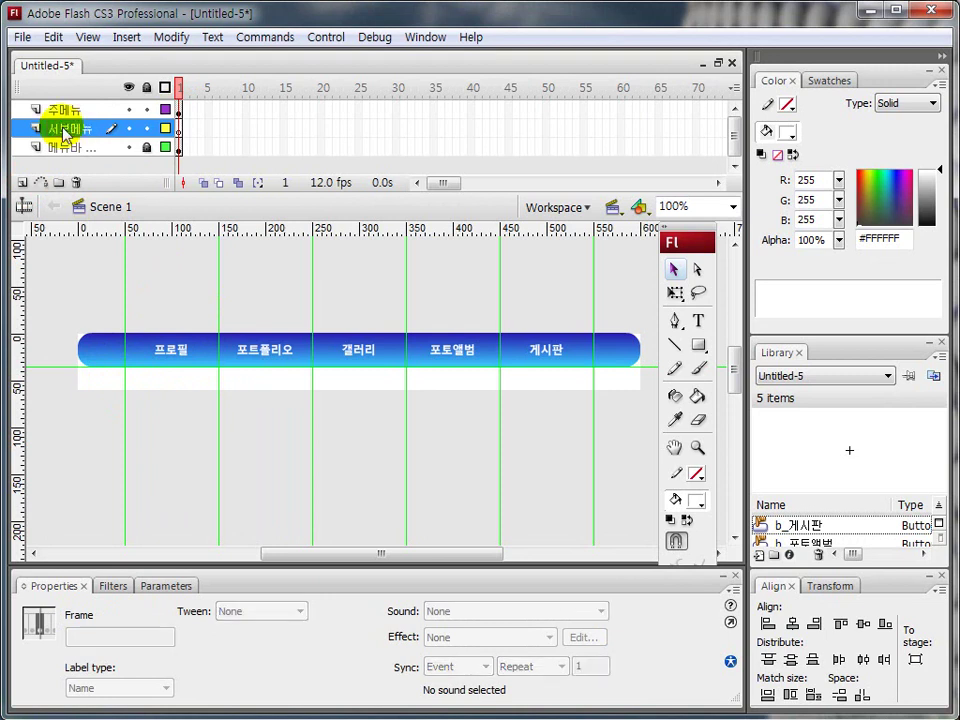
# Step: Insert a blank keyframe at frame 2 of the 서브메뉴 layer
pyautogui.click(180, 128)
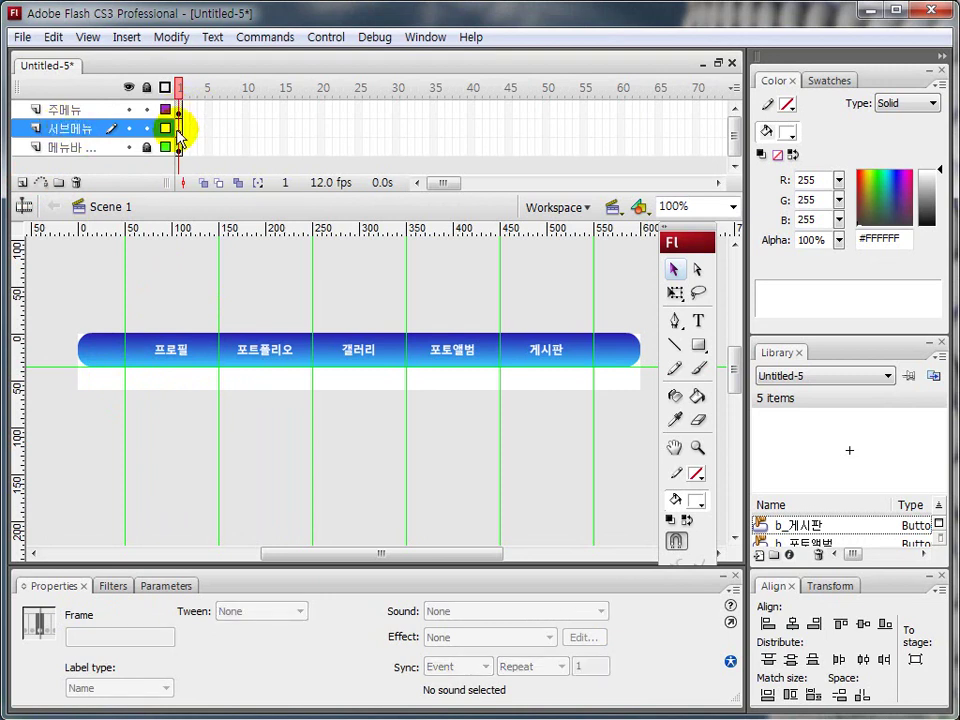
pyautogui.click(155, 367)
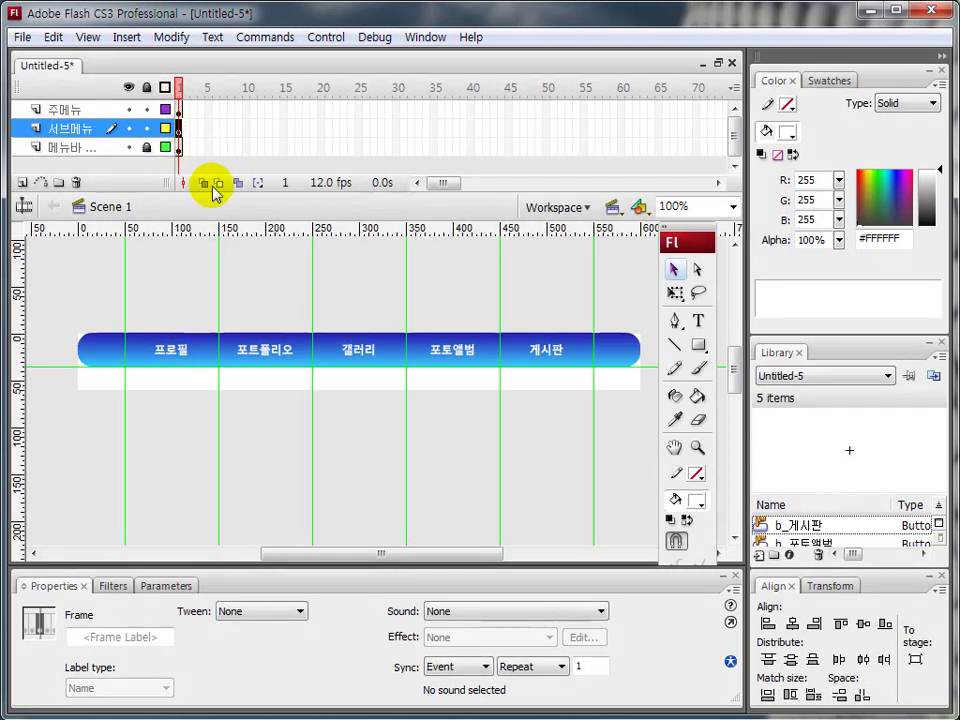
pyautogui.click(187, 129)
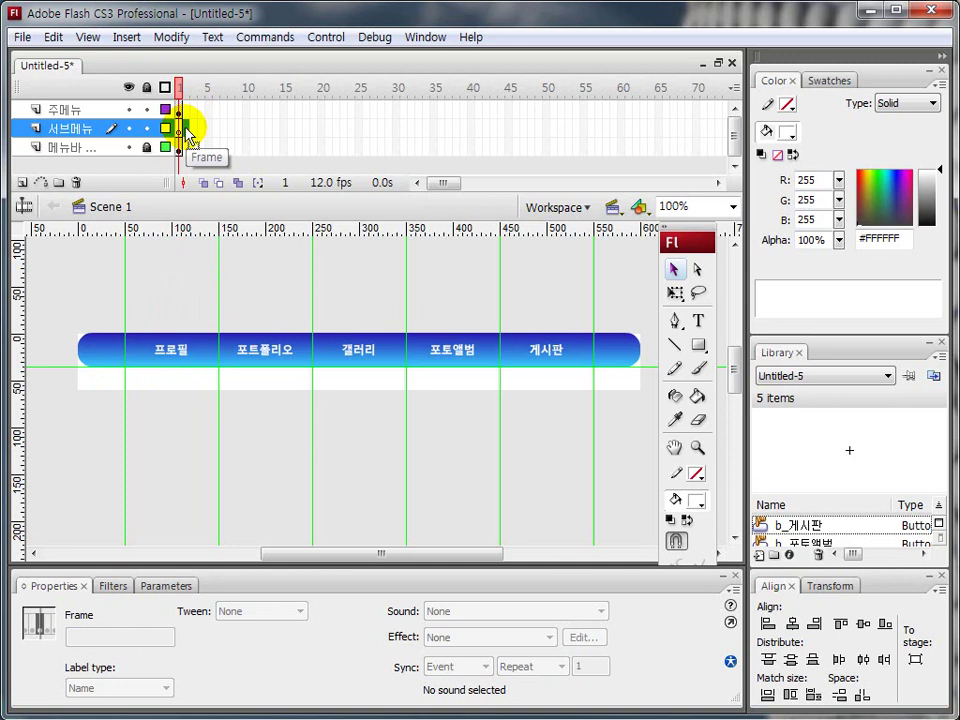
pyautogui.press('F7')
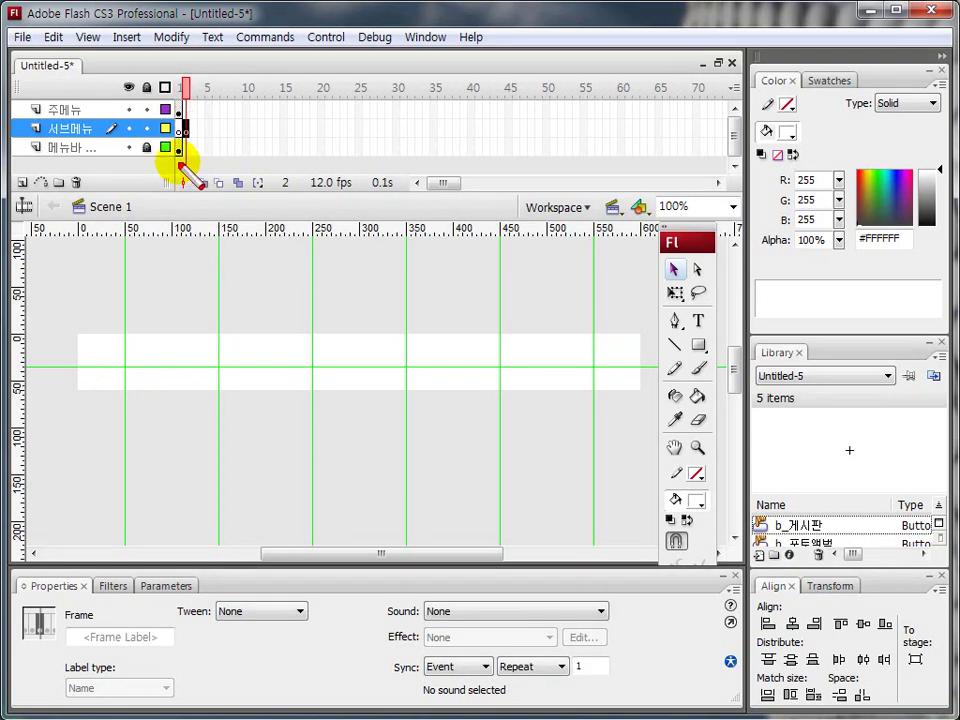
pyautogui.moveTo(174, 157); pyautogui.dragTo(273, 156)
pyautogui.moveTo(183, 117)
pyautogui.mouseDown()
pyautogui.moveTo(262, 116)
pyautogui.moveTo(260, 155)
pyautogui.mouseUp()
pyautogui.press('Escape')
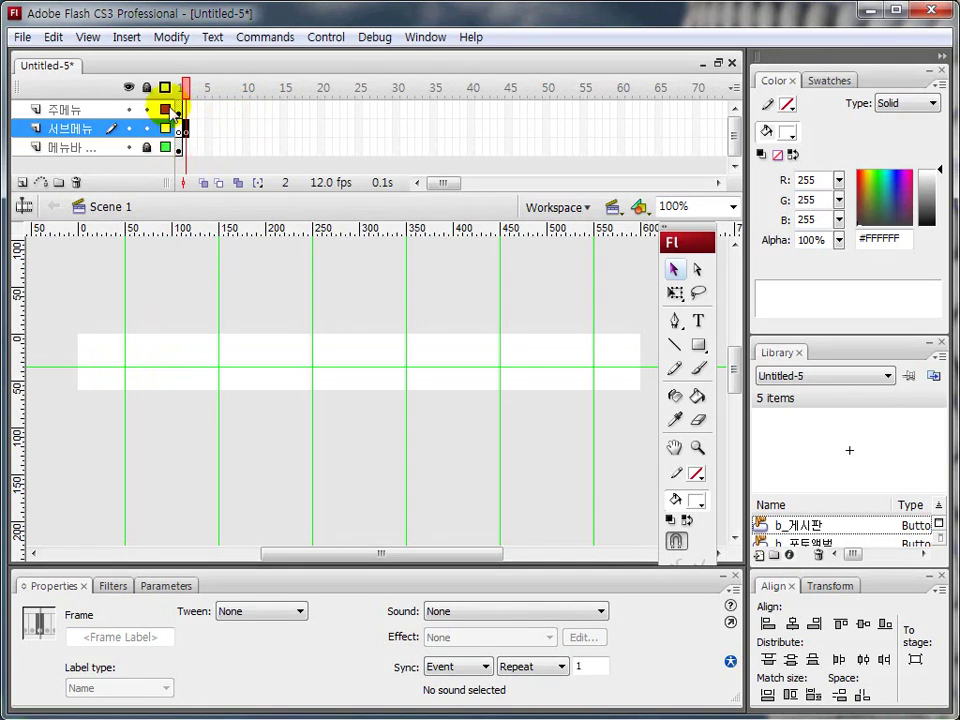
pyautogui.click(75, 148)
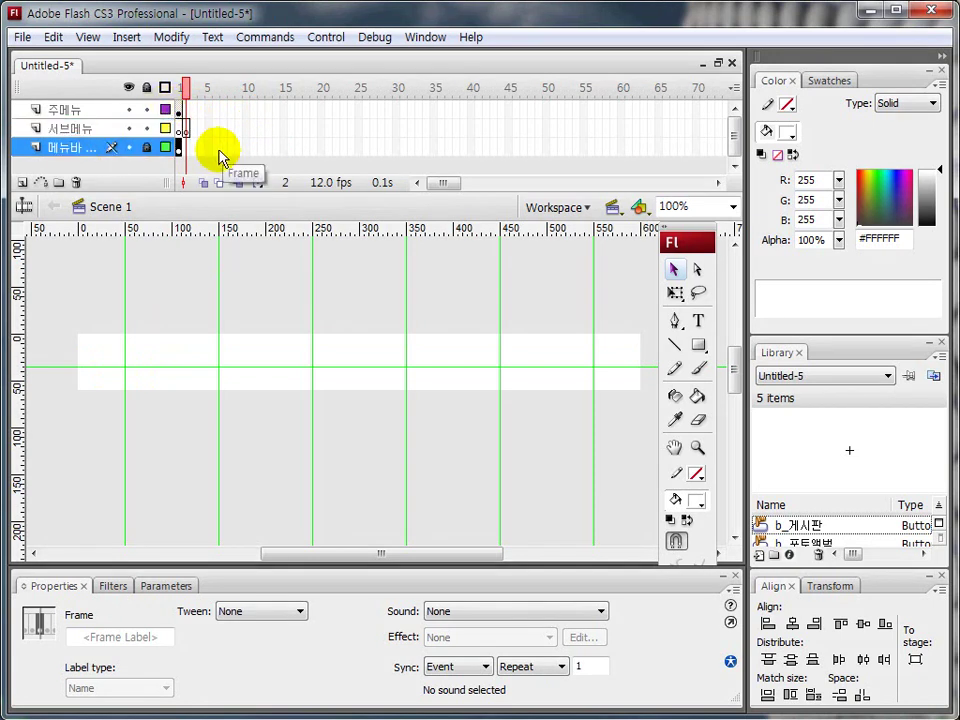
pyautogui.click(179, 109)
pyautogui.moveTo(160, 318)
pyautogui.mouseDown()
pyautogui.moveTo(167, 330)
pyautogui.moveTo(296, 313)
pyautogui.moveTo(385, 322)
pyautogui.mouseUp()
pyautogui.moveTo(447, 318)
pyautogui.mouseDown()
pyautogui.moveTo(467, 340)
pyautogui.moveTo(493, 318)
pyautogui.mouseUp()
pyautogui.moveTo(543, 308); pyautogui.dragTo(574, 318)
pyautogui.press('Escape')
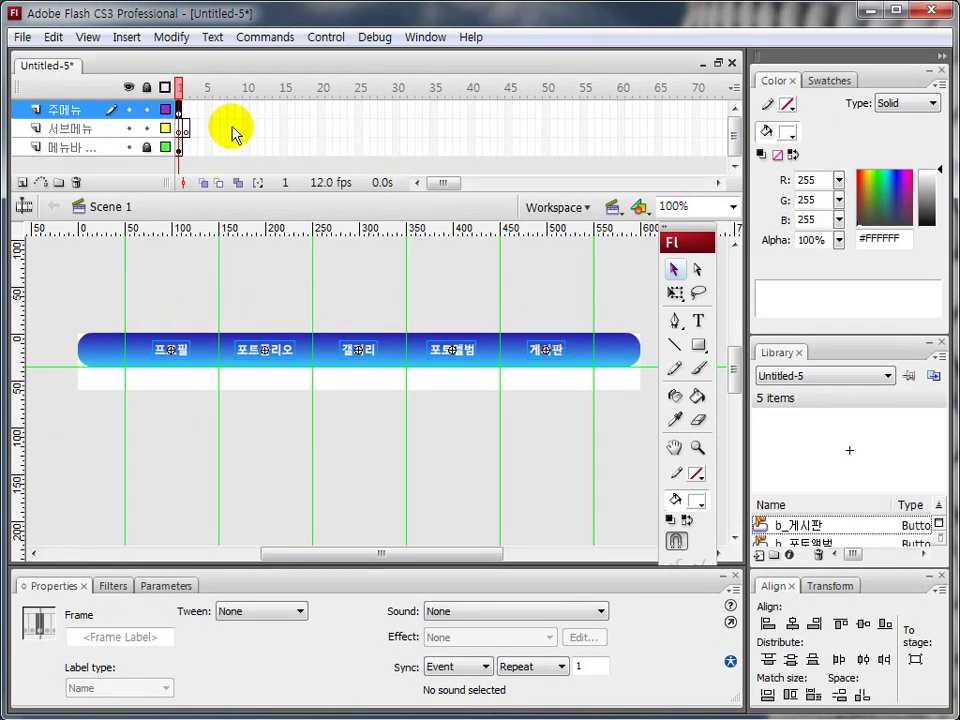
# Step: Extend the 주메뉴 layer and the menu bar layer to frame 6 without adding keyframes
pyautogui.click(216, 109)
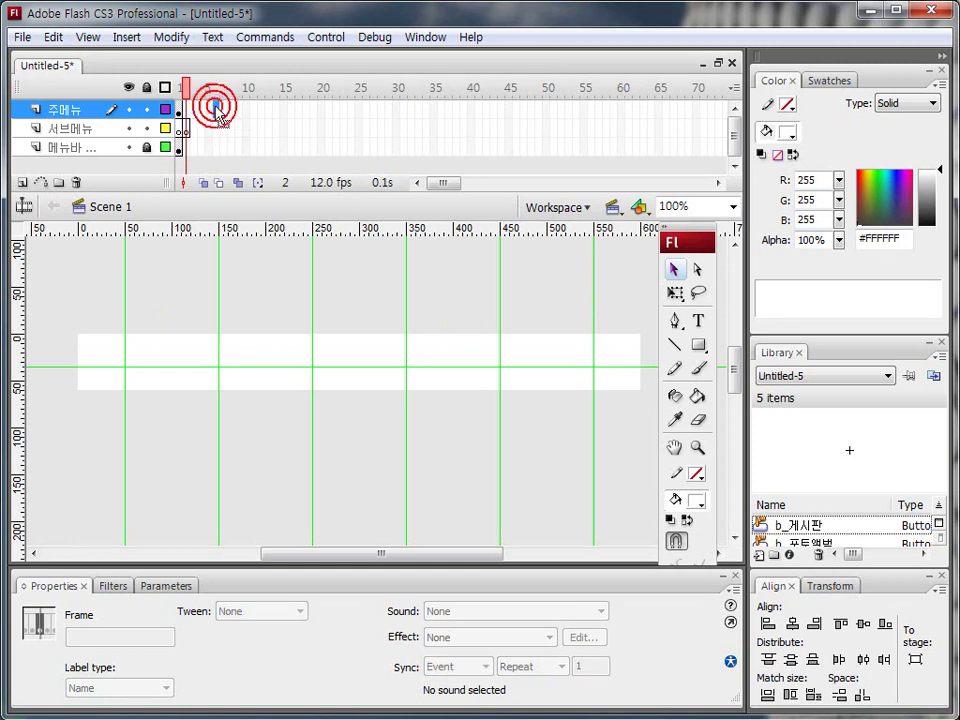
pyautogui.press('F6')
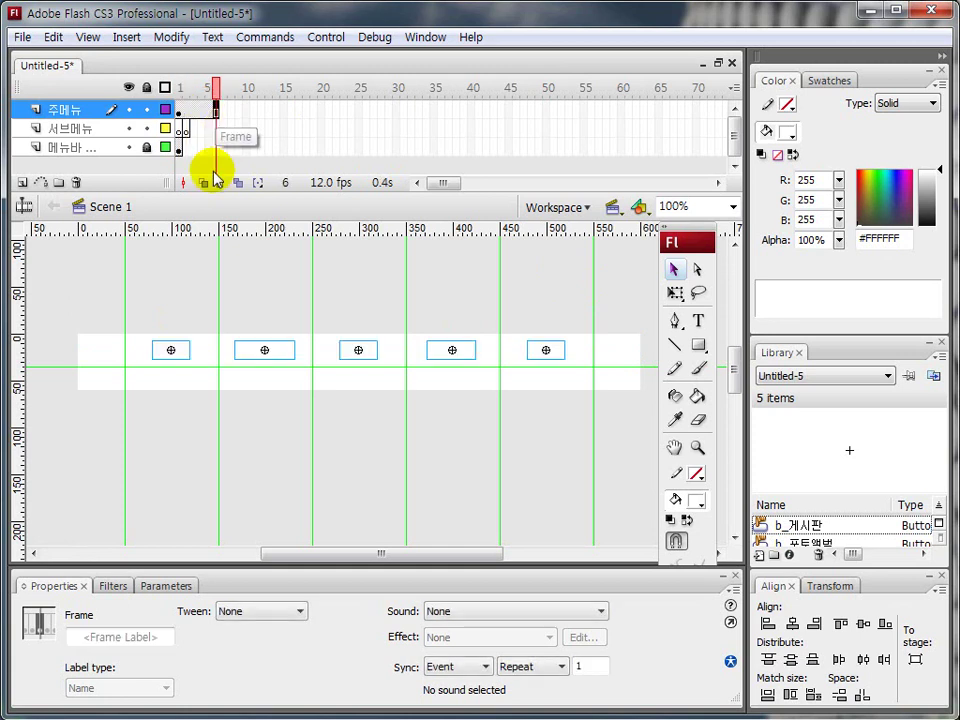
pyautogui.click(216, 148)
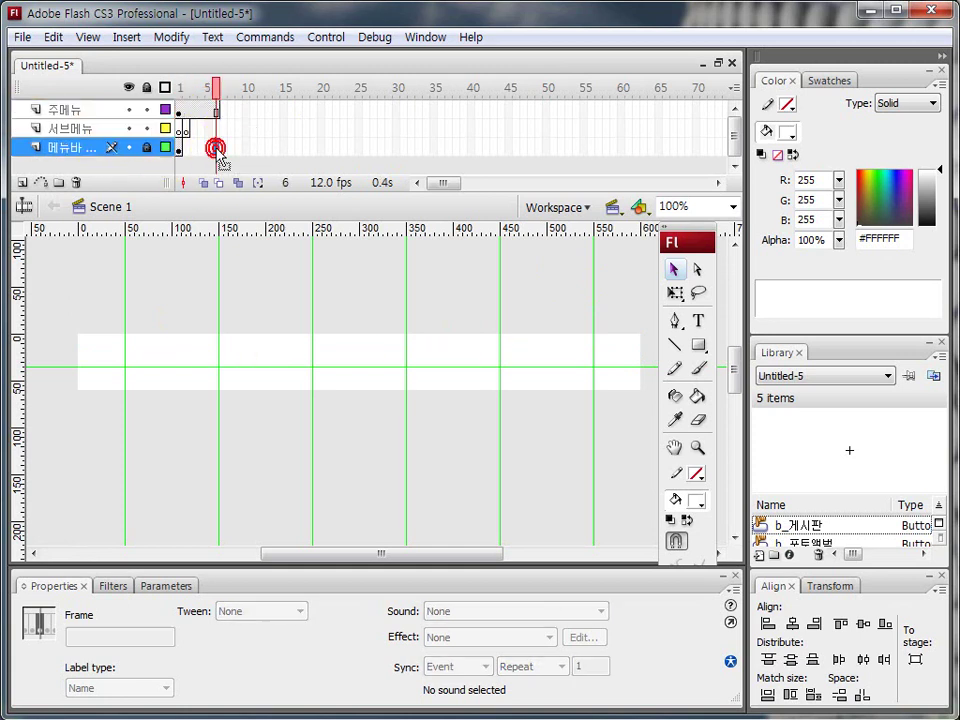
pyautogui.press('F5')
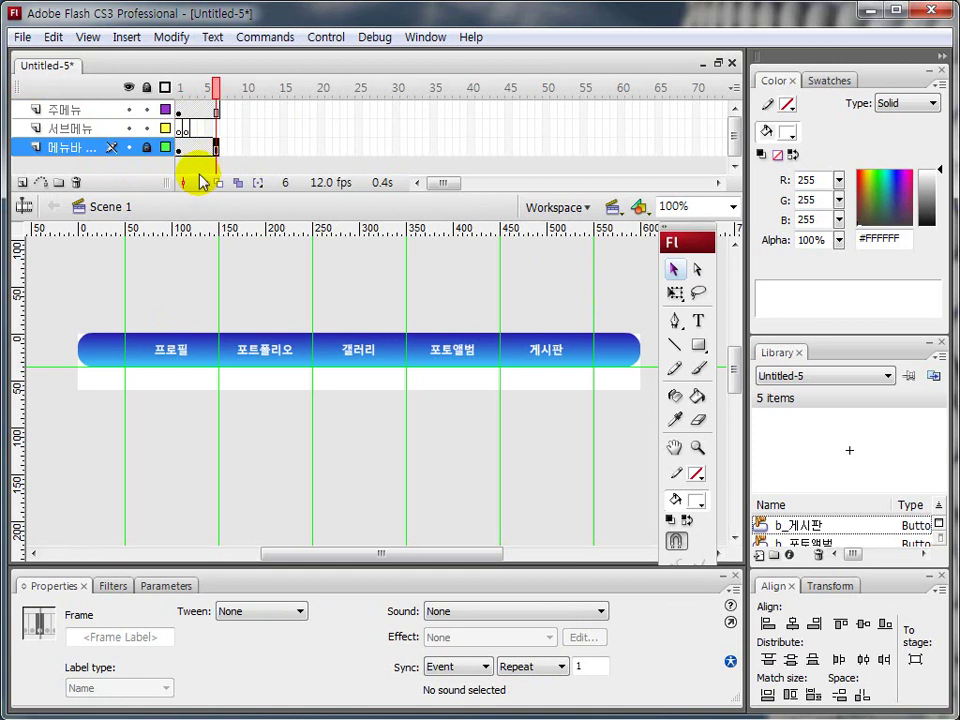
pyautogui.click(72, 296)
# Step: On frame 2 of the 서브메뉴 layer, add the static text 이력서 in dark grey #333333 just below the menu bar
pyautogui.click(186, 149)
pyautogui.click(184, 128)
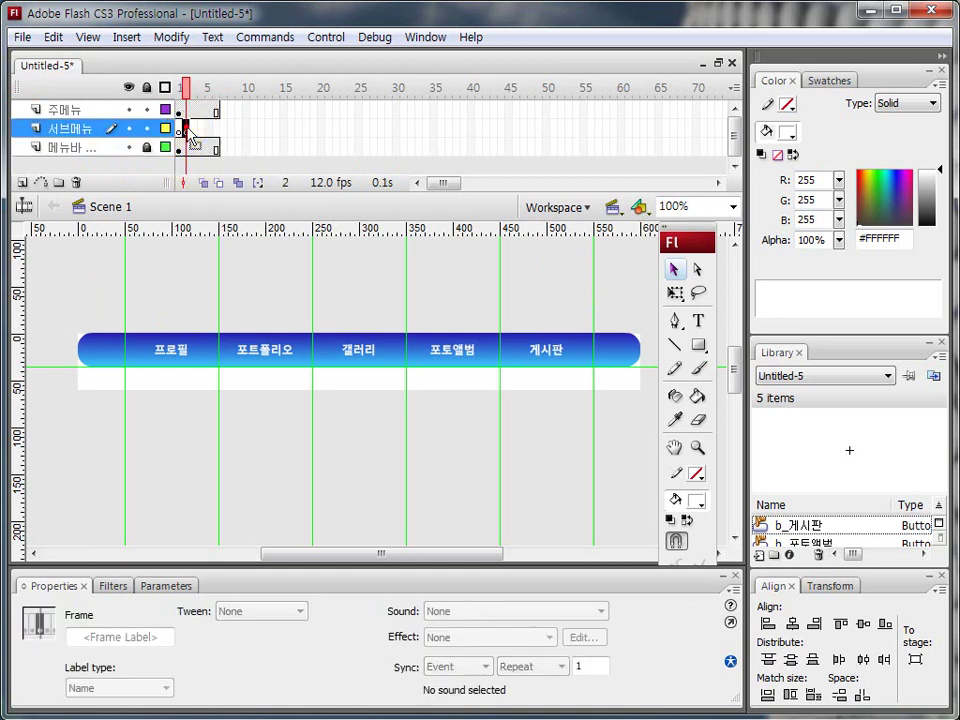
pyautogui.click(698, 320)
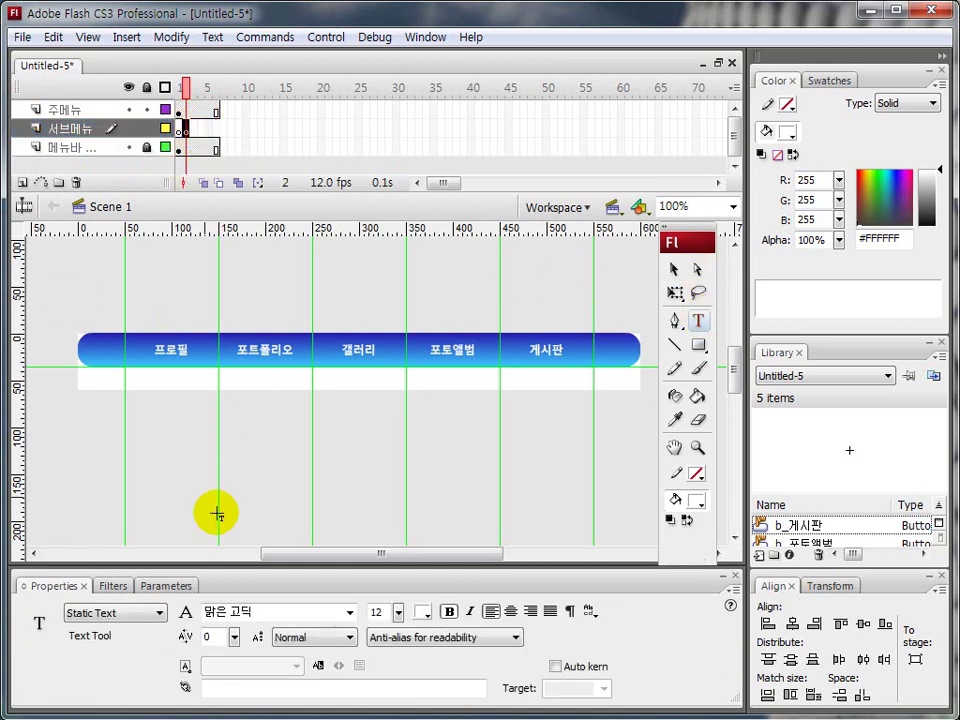
pyautogui.click(421, 612)
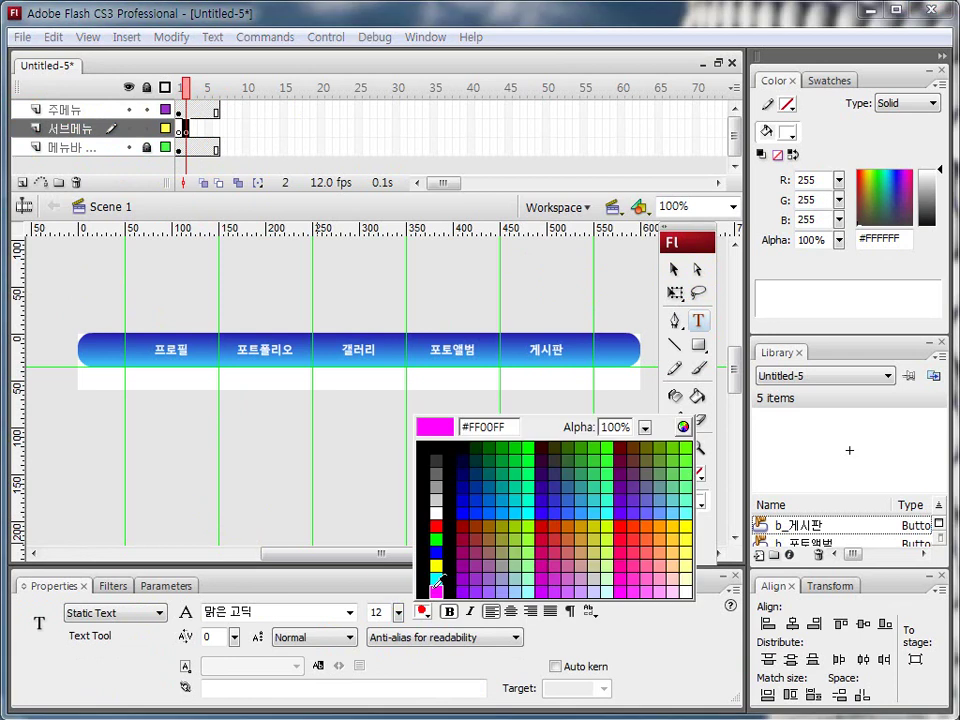
pyautogui.click(436, 460)
pyautogui.click(117, 378)
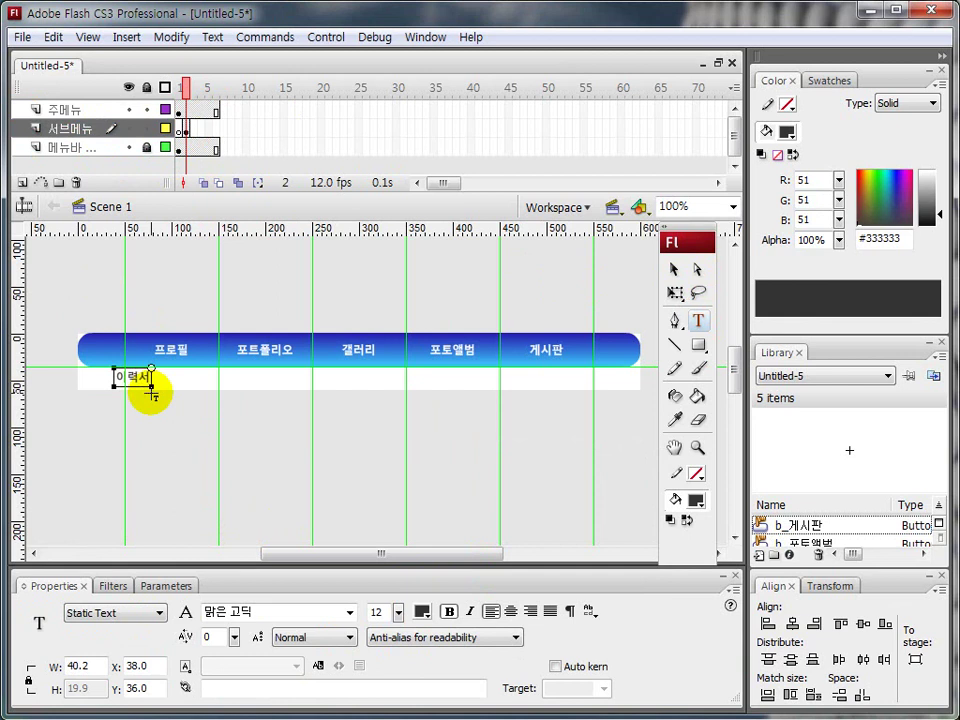
pyautogui.click(675, 270)
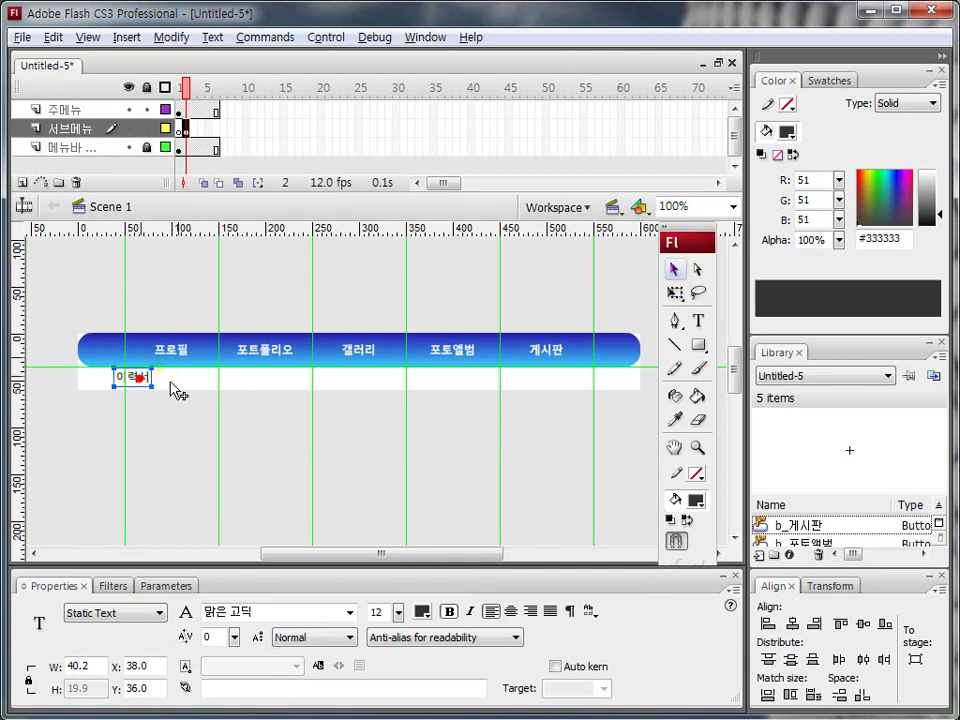
# Step: Duplicate the 이력서 label alongside itself and change the copy's text to 경력사항
pyautogui.moveTo(115, 383); pyautogui.dragTo(158, 372)
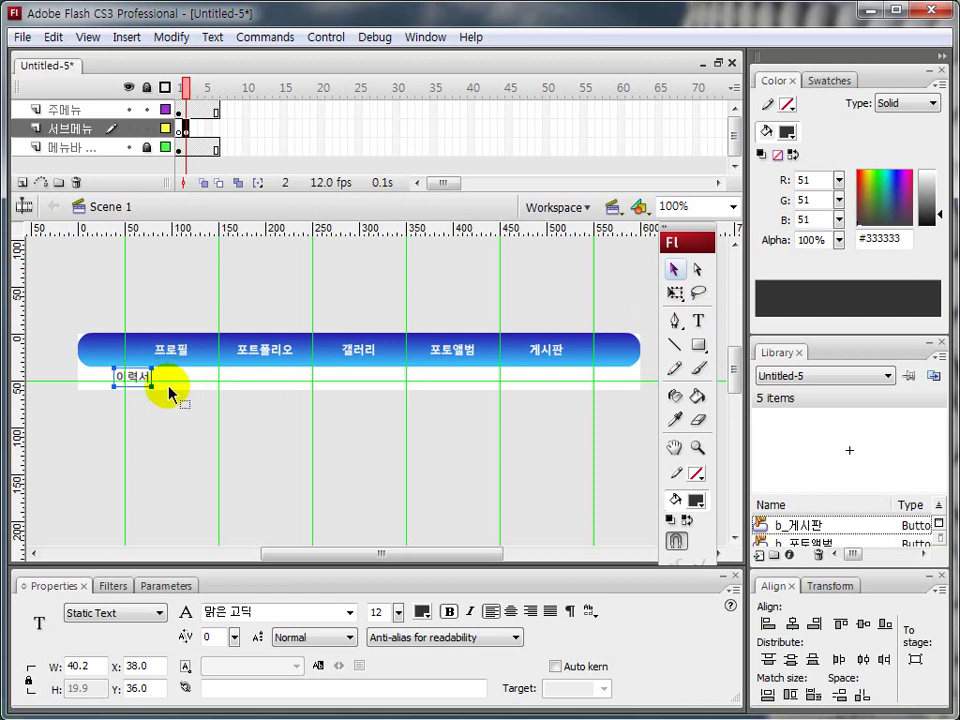
pyautogui.click(144, 383)
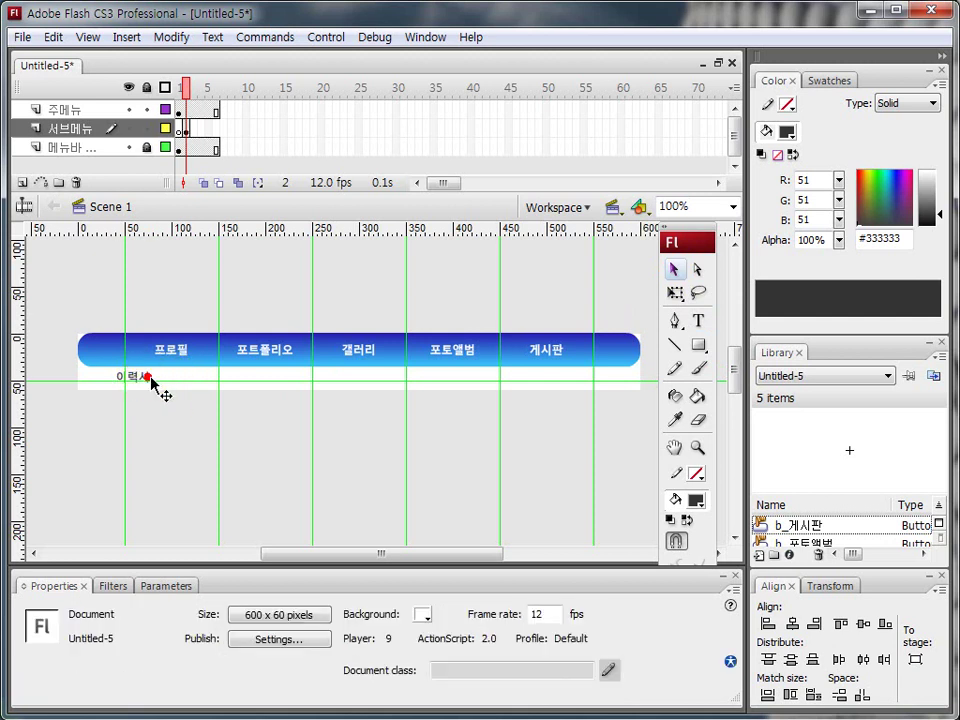
pyautogui.moveTo(153, 366); pyautogui.dragTo(170, 380)
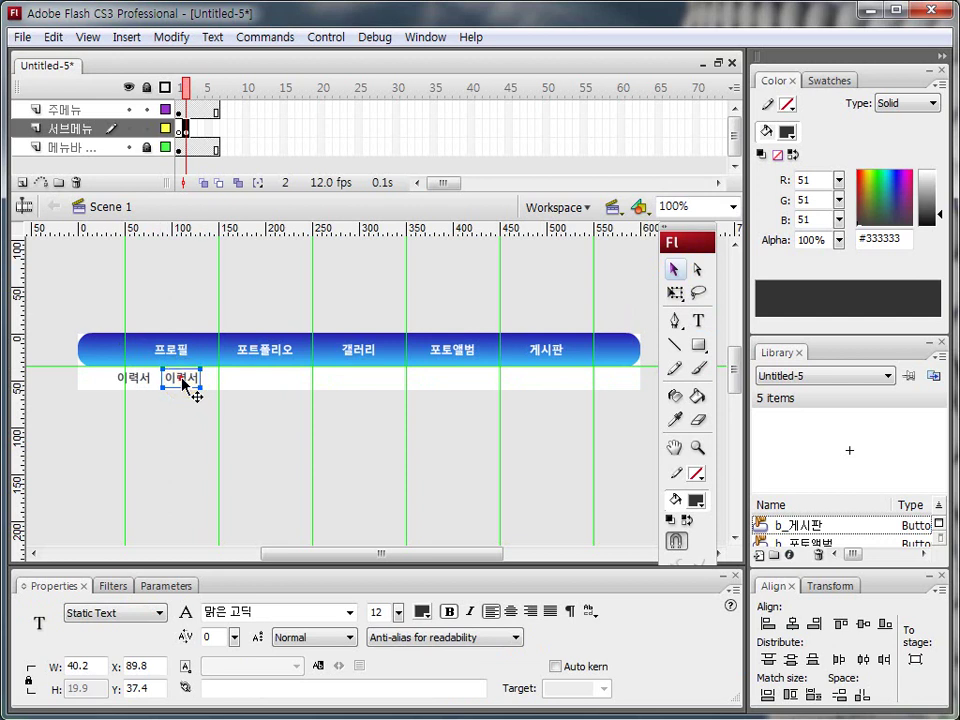
pyautogui.doubleClick(181, 379)
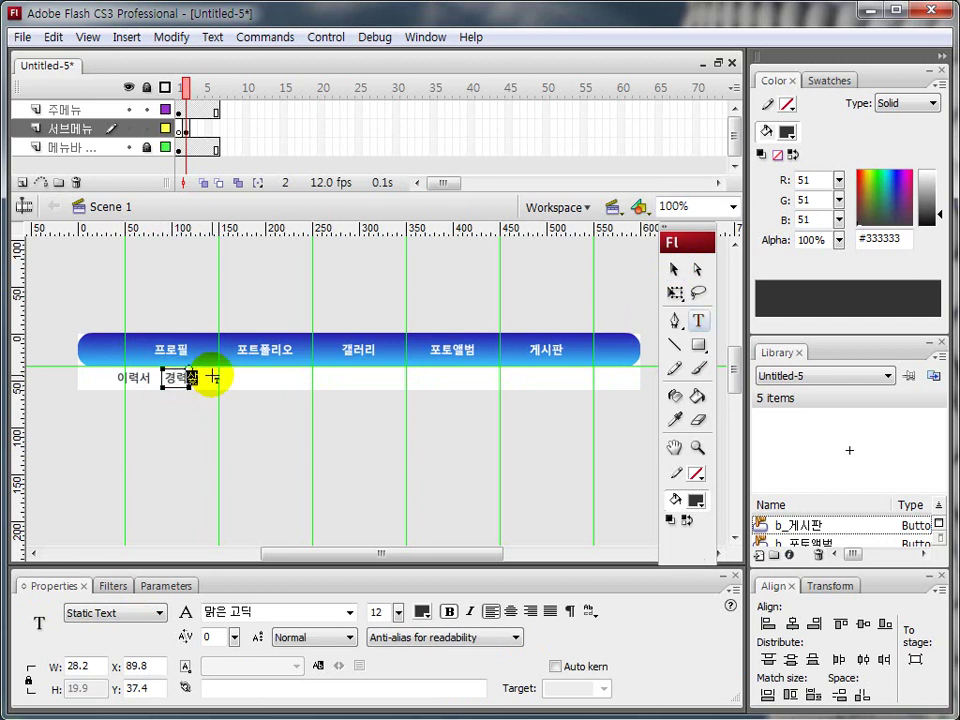
pyautogui.click(672, 269)
# Step: Select both submenu labels and move them together under the 프로필 button, to about X 47.8
pyautogui.click(151, 428)
pyautogui.click(134, 384)
pyautogui.keyDown('shift'); pyautogui.click(190, 378); pyautogui.keyUp('shift')
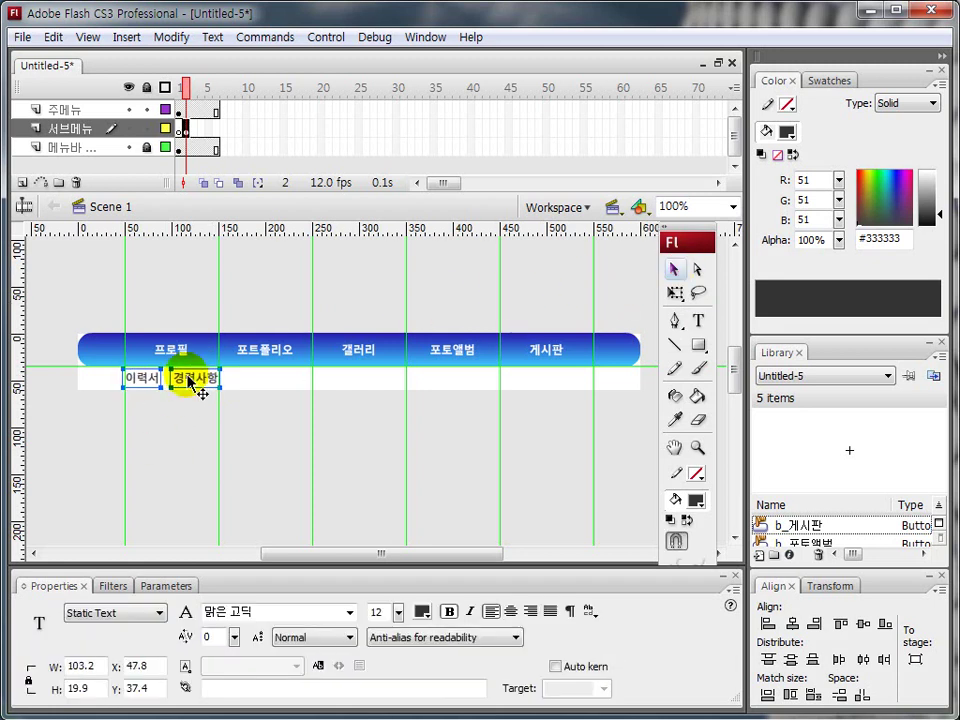
pyautogui.moveTo(153, 346); pyautogui.dragTo(183, 357)
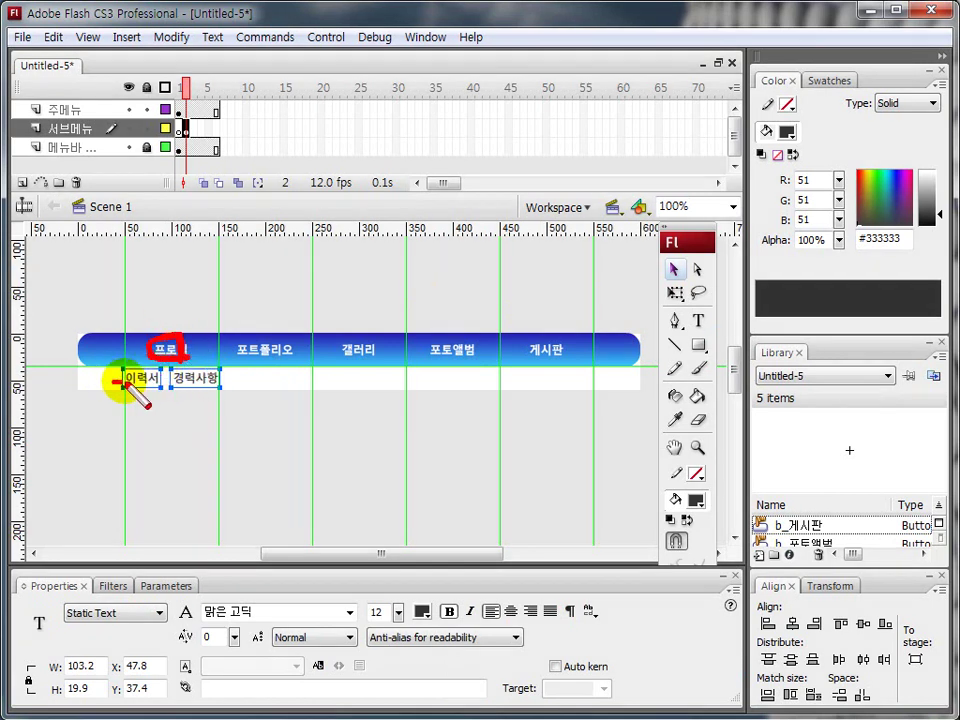
pyautogui.moveTo(116, 383); pyautogui.dragTo(212, 388)
pyautogui.press('Escape')
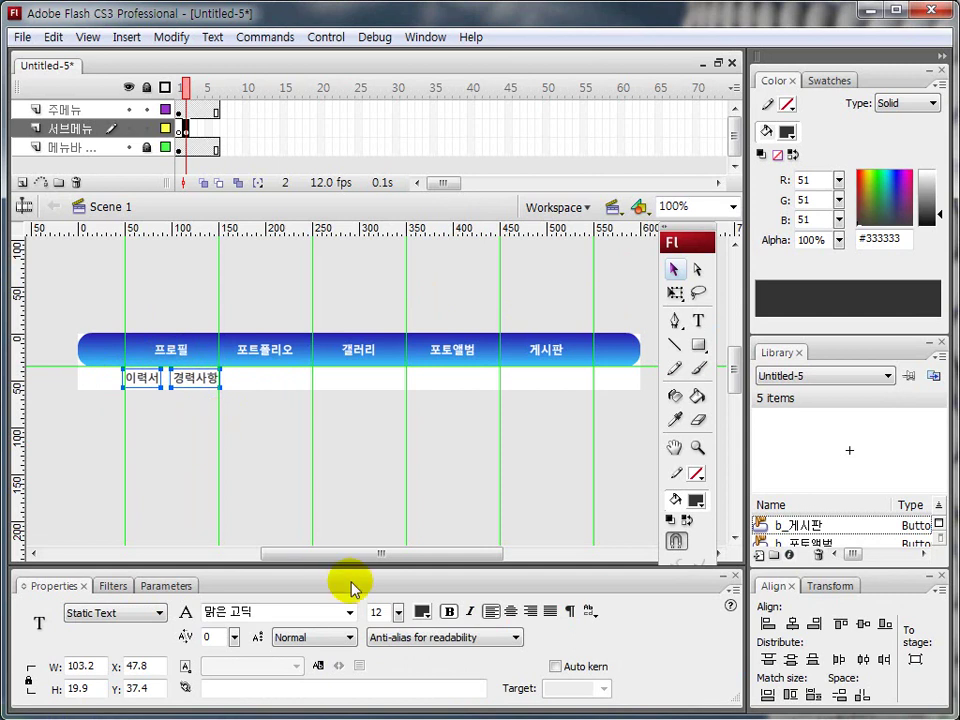
# Step: Reduce the font size of the 이력서 and 경력사항 labels, trying 10 and settling on 8
pyautogui.click(378, 612)
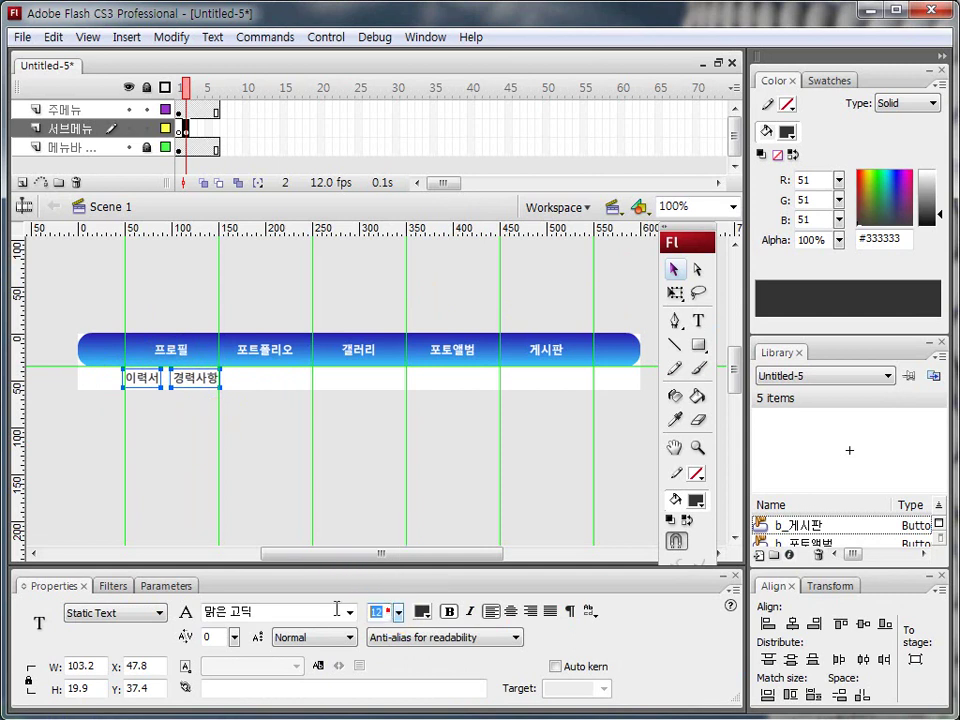
pyautogui.write('10')
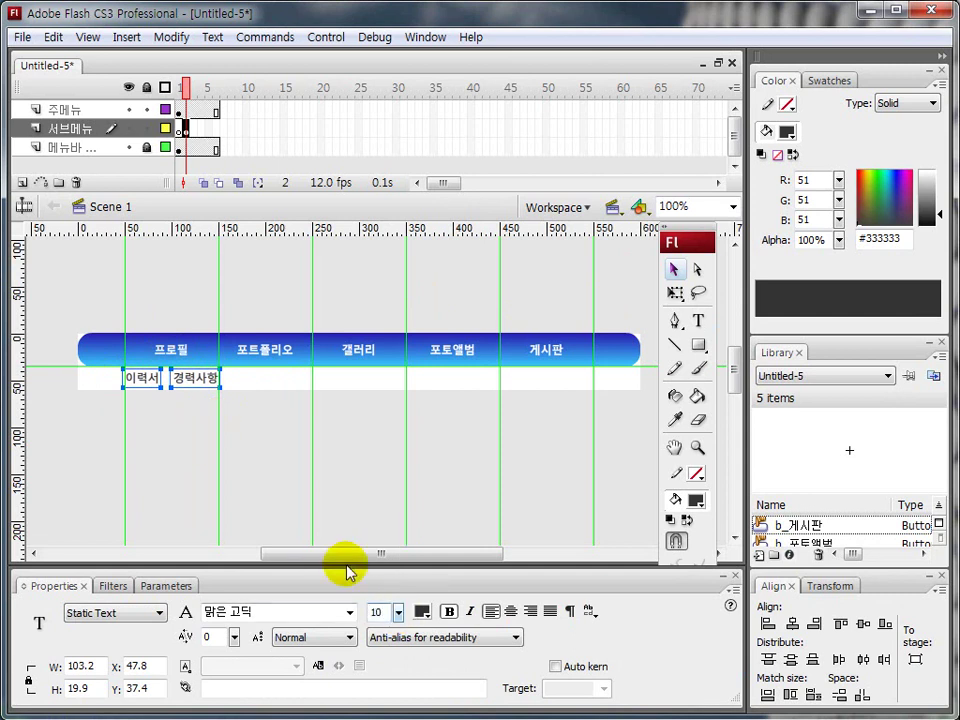
pyautogui.press('Return')
pyautogui.doubleClick(379, 612)
pyautogui.write('8')
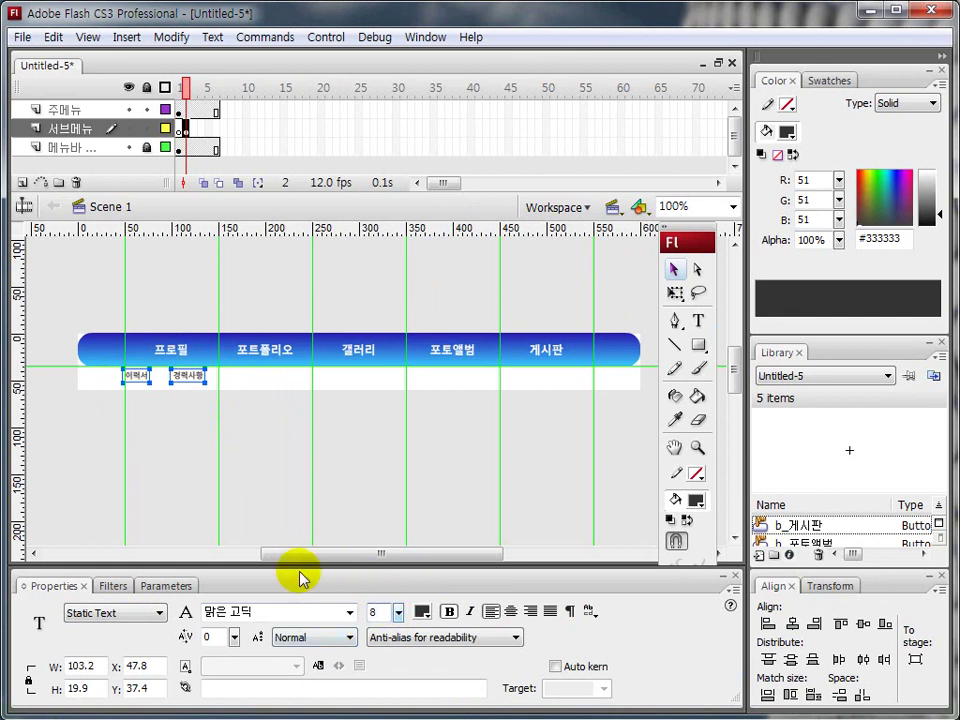
# Step: Reselect both submenu labels and center them under 프로필, at about X 52.8, Y 38.4
pyautogui.click(180, 473)
pyautogui.click(137, 378)
pyautogui.keyDown('shift'); pyautogui.click(188, 377); pyautogui.keyUp('shift')
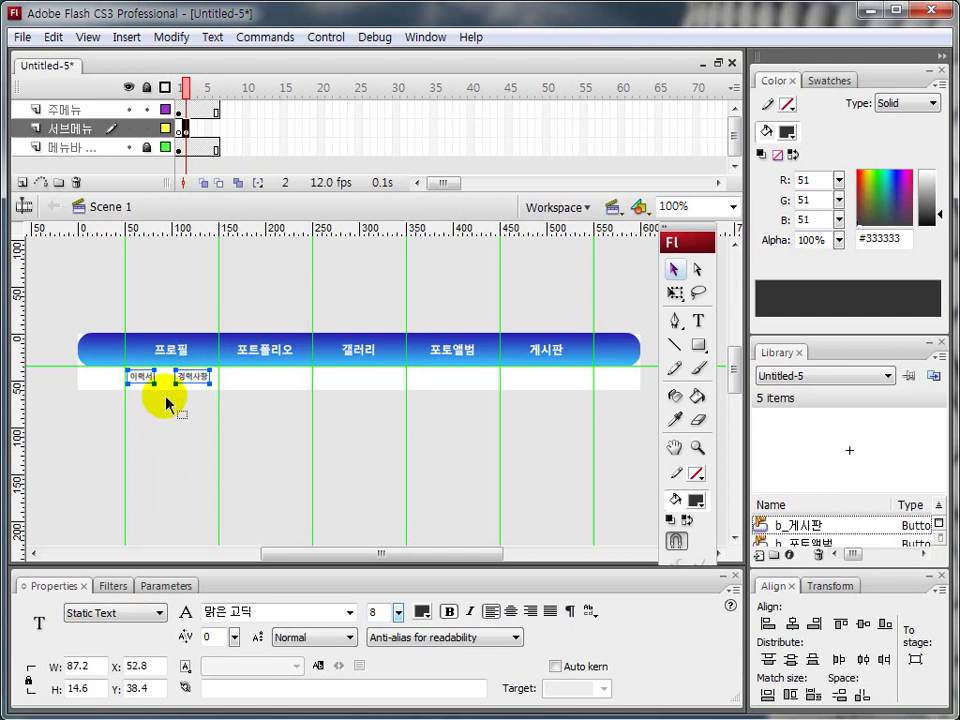
pyautogui.moveTo(62, 383); pyautogui.dragTo(648, 383)
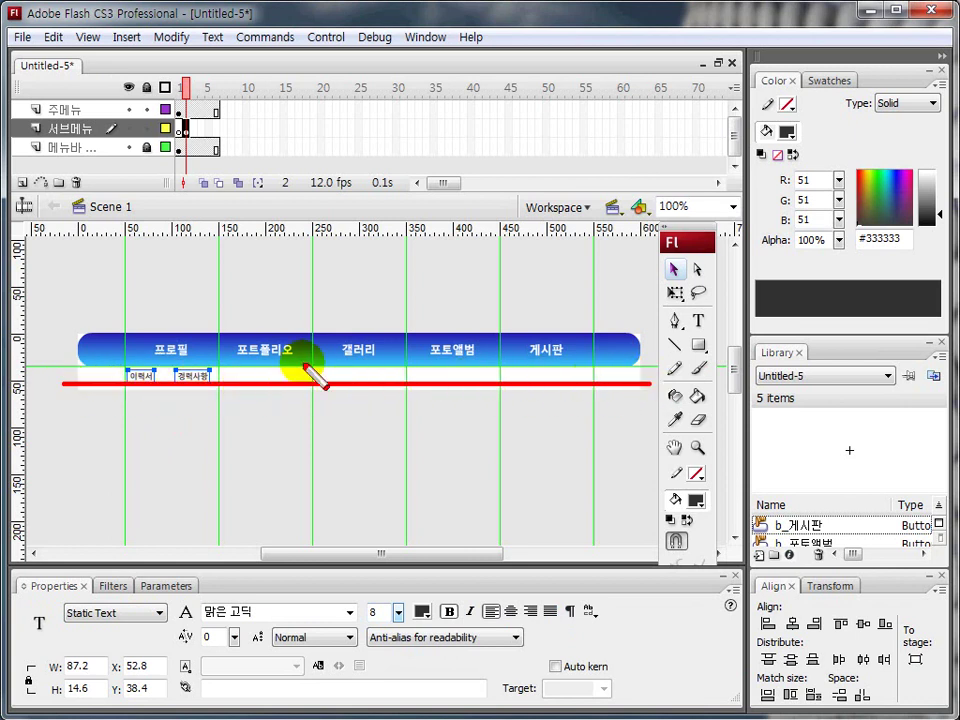
pyautogui.moveTo(165, 353)
pyautogui.mouseDown()
pyautogui.moveTo(133, 338)
pyautogui.moveTo(186, 348)
pyautogui.moveTo(133, 381)
pyautogui.moveTo(203, 384)
pyautogui.mouseUp()
pyautogui.moveTo(228, 345)
pyautogui.mouseDown()
pyautogui.moveTo(274, 357)
pyautogui.moveTo(232, 350)
pyautogui.moveTo(232, 380)
pyautogui.moveTo(298, 385)
pyautogui.mouseUp()
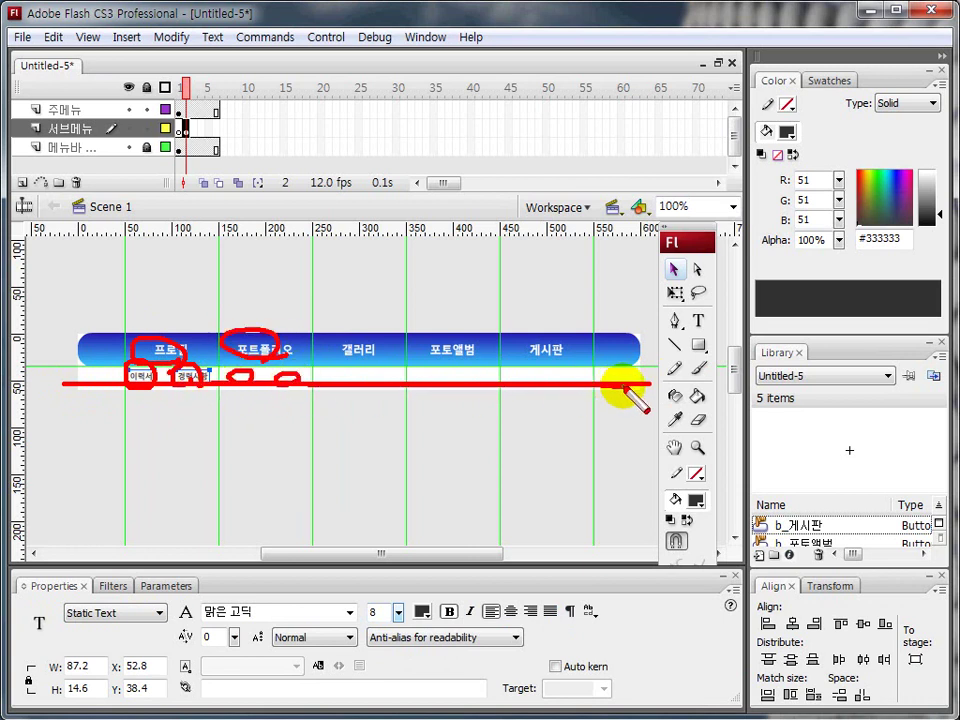
pyautogui.press('Escape')
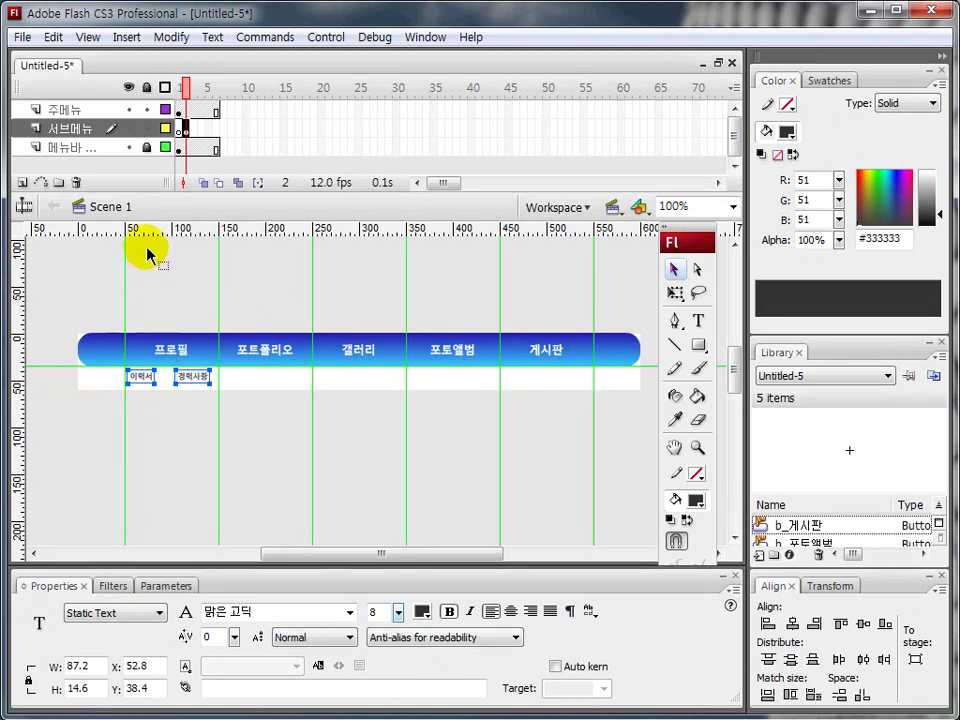
# Step: Add a horizontal guide just below the 이력서 and 경력사항 labels
pyautogui.moveTo(148, 232); pyautogui.dragTo(149, 388)
pyautogui.click(84, 418)
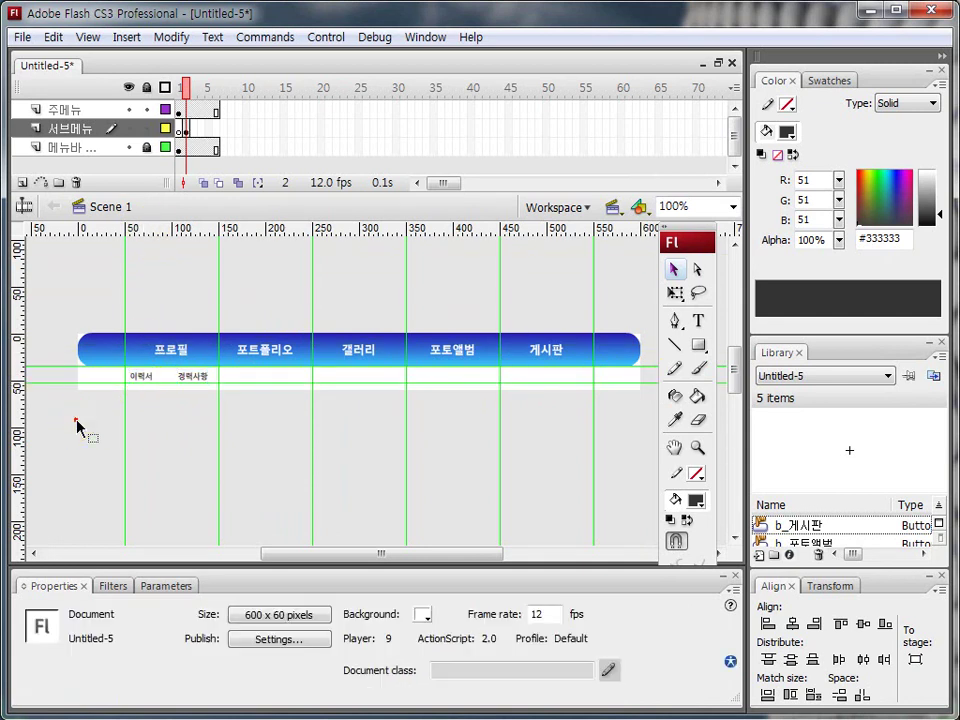
pyautogui.click(186, 129)
pyautogui.click(187, 129)
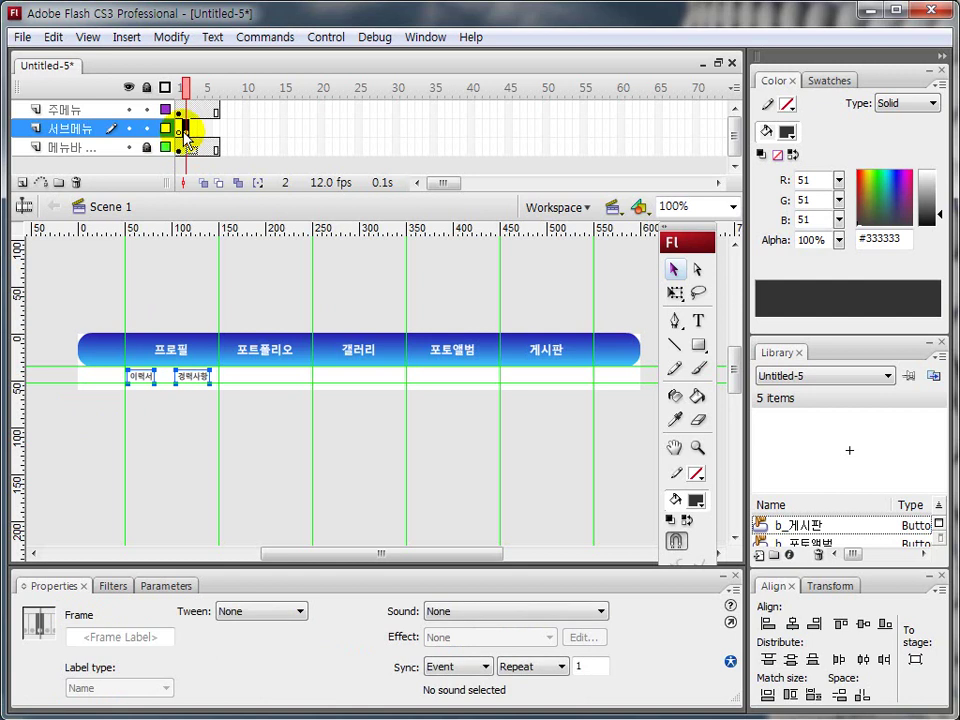
pyautogui.moveTo(155, 332)
pyautogui.mouseDown()
pyautogui.moveTo(189, 356)
pyautogui.moveTo(177, 371)
pyautogui.moveTo(171, 359)
pyautogui.moveTo(149, 369)
pyautogui.moveTo(196, 372)
pyautogui.mouseUp()
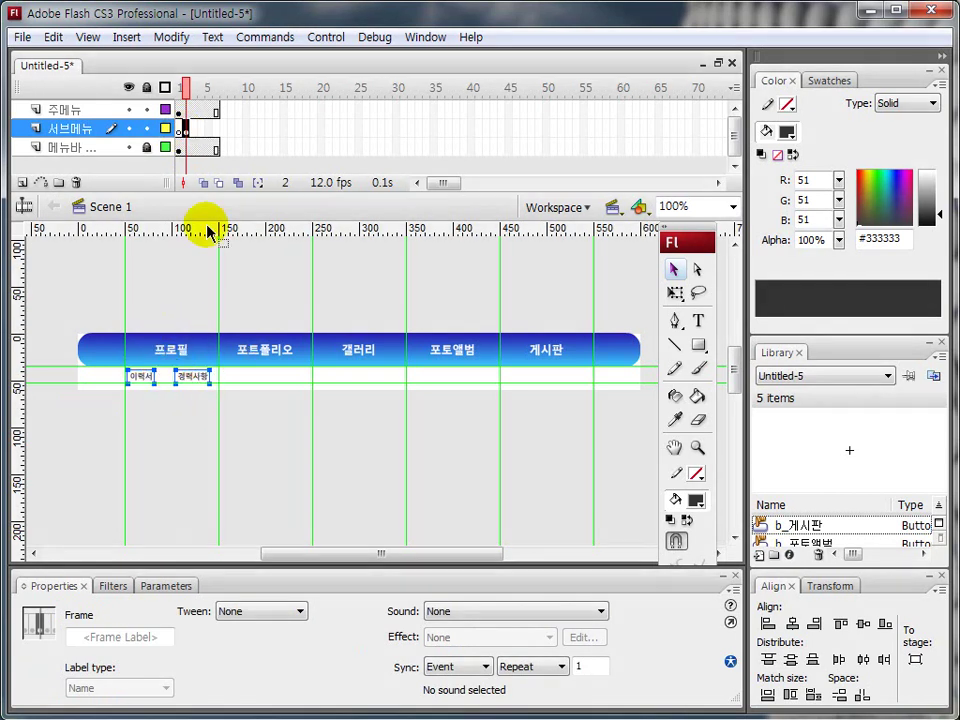
# Step: Insert a blank keyframe at frame 3 of the 서브메뉴 layer and add the text 웹디자인 below 포트폴리오
pyautogui.click(193, 129)
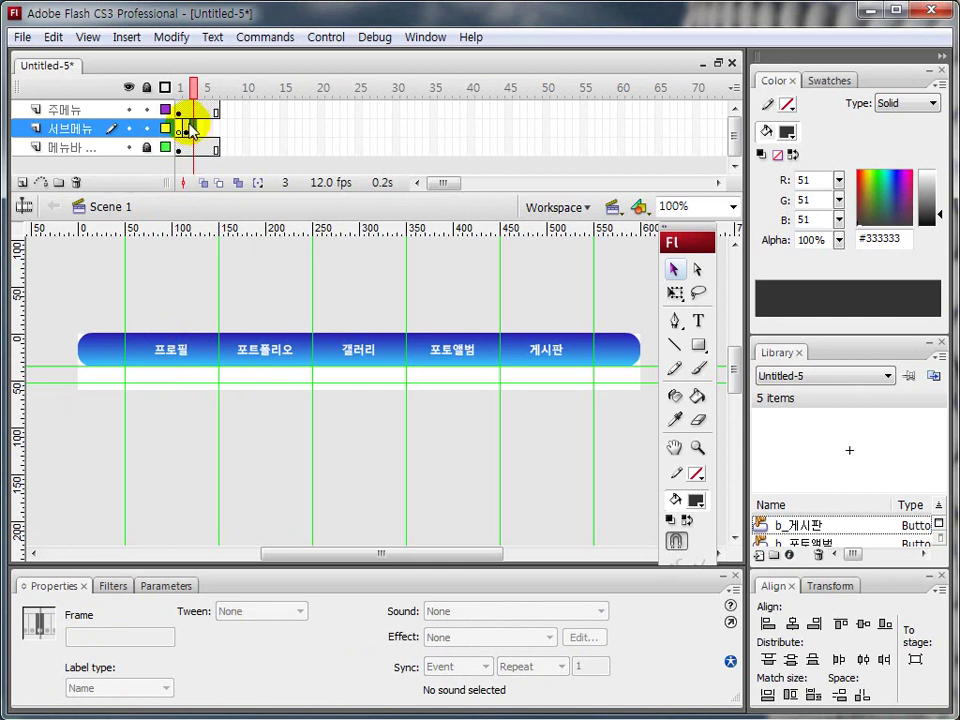
pyautogui.click(698, 320)
pyautogui.click(237, 374)
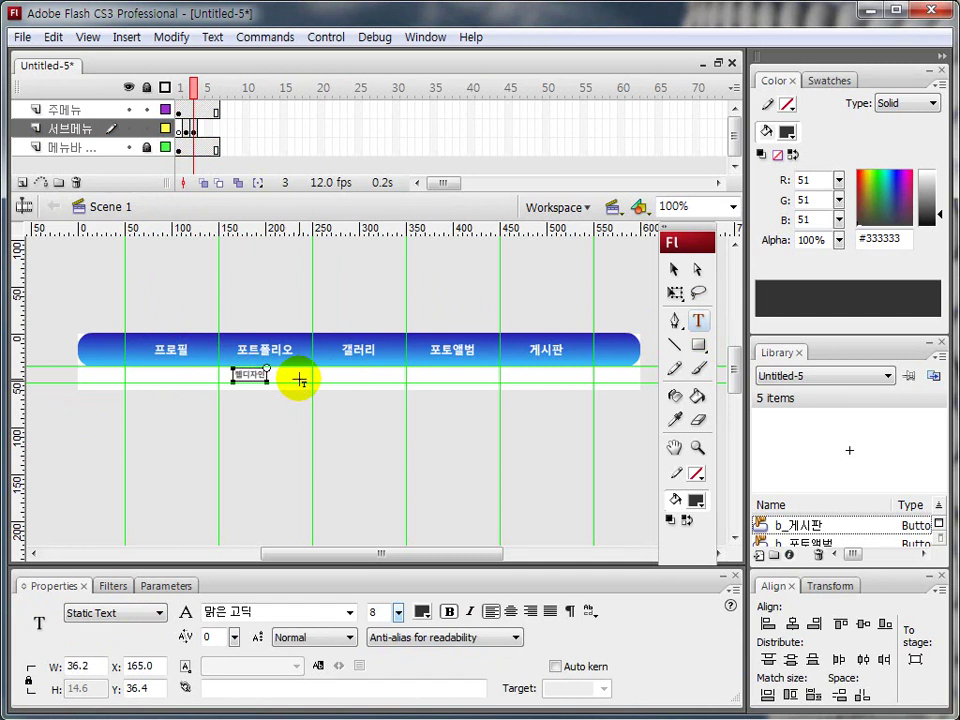
pyautogui.click(674, 269)
# Step: Duplicate the 웹디자인 label to about X 211 and change the copy's text to 2D디자인
pyautogui.moveTo(266, 382); pyautogui.dragTo(300, 383)
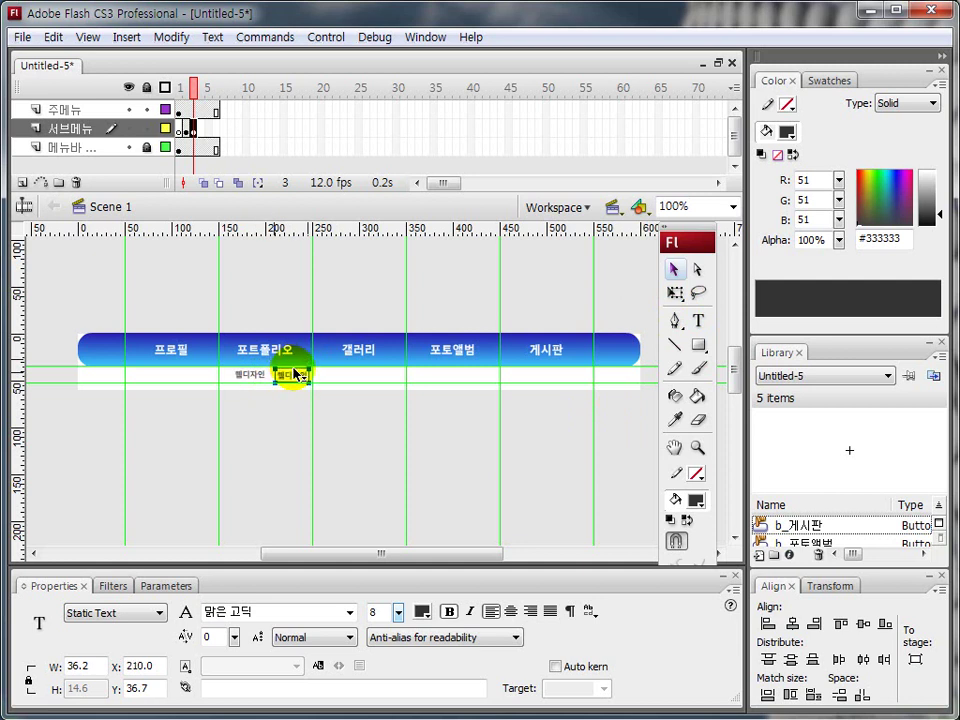
pyautogui.click(696, 446)
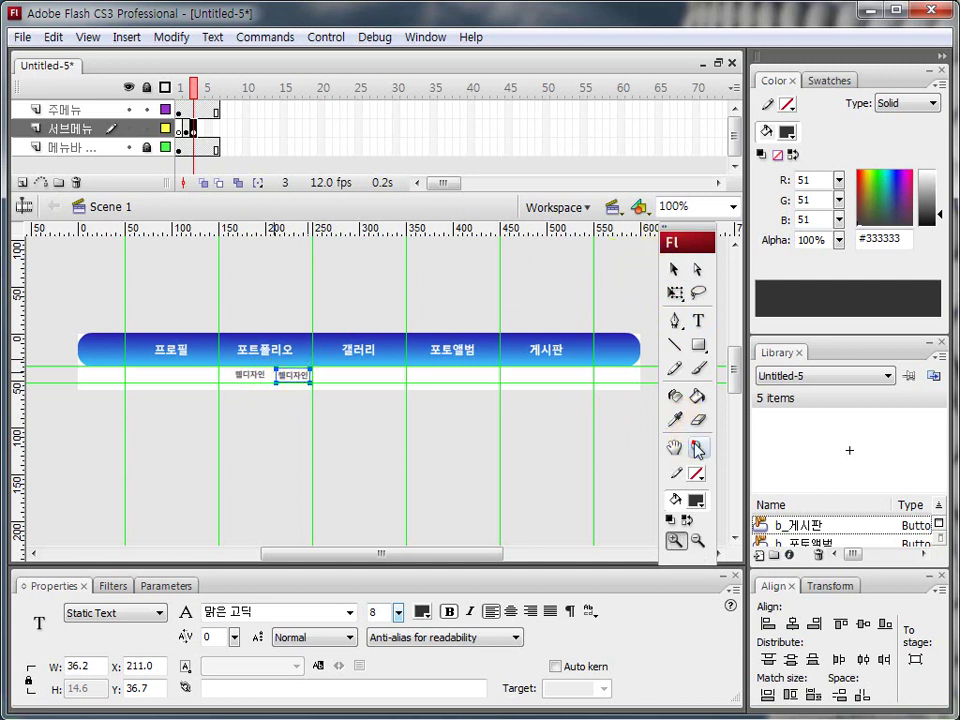
pyautogui.click(328, 378)
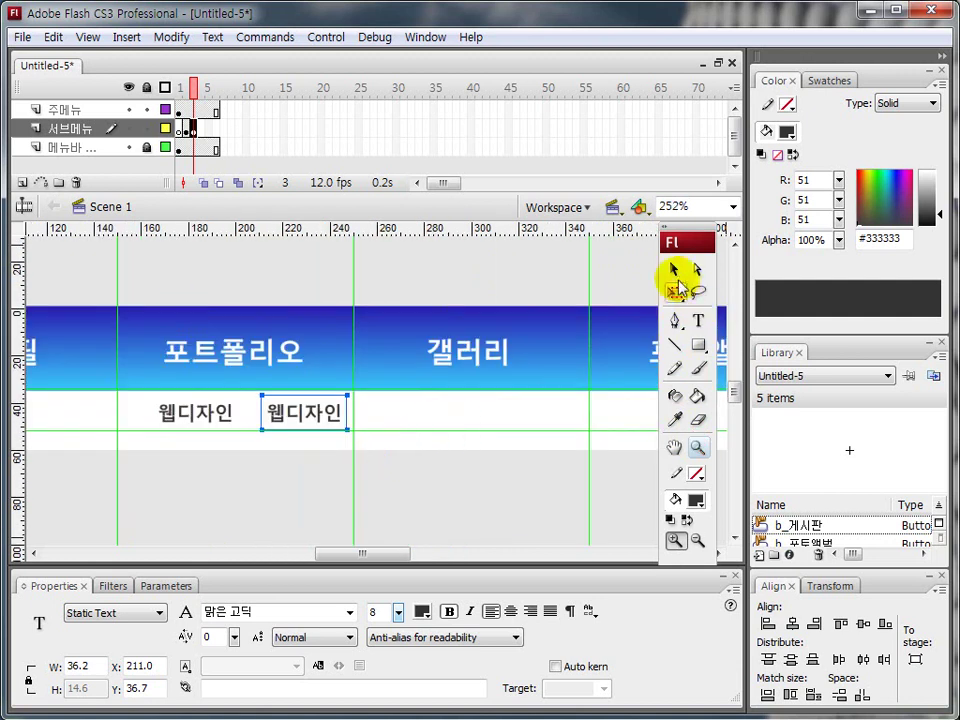
pyautogui.click(674, 269)
pyautogui.doubleClick(264, 408)
pyautogui.moveTo(264, 408); pyautogui.dragTo(358, 407)
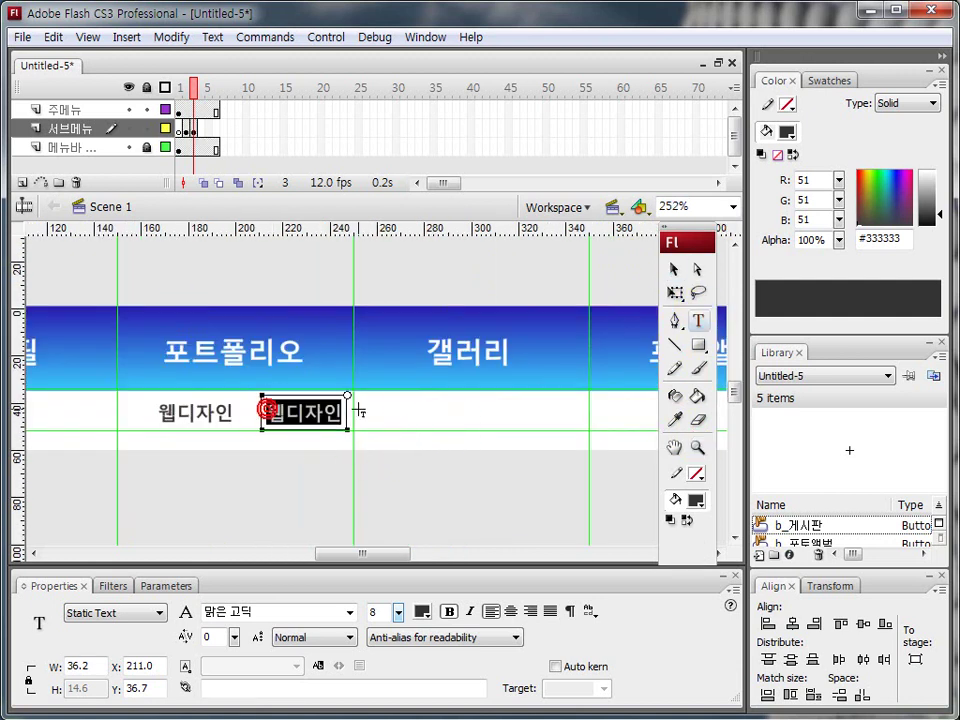
pyautogui.write('2D')
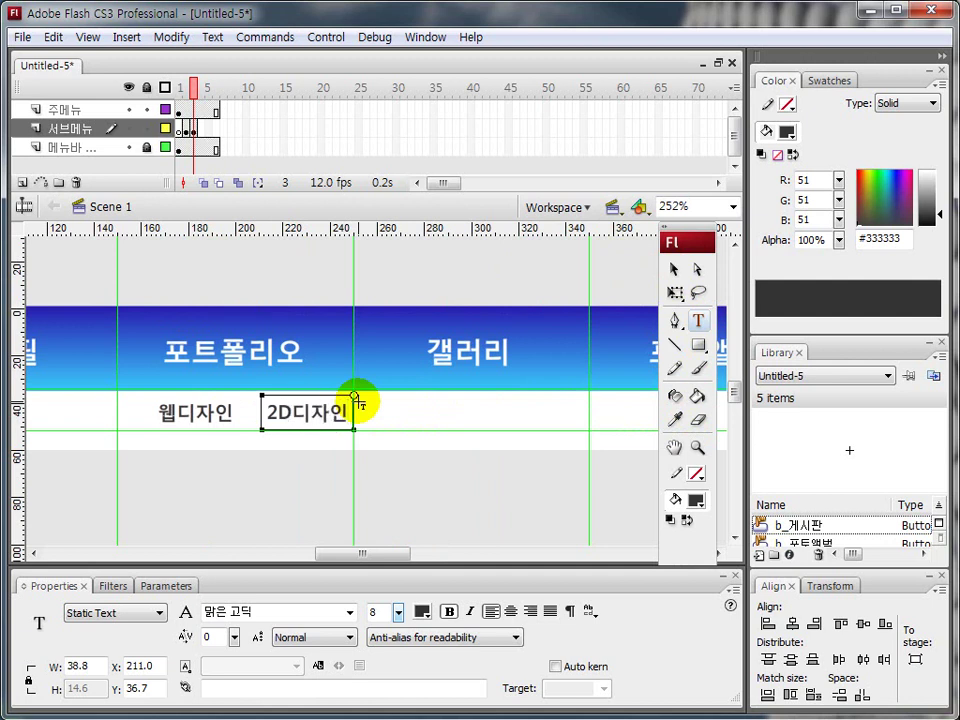
pyautogui.click(674, 269)
# Step: Duplicate the 2D디자인 label to about X 251.6 and change the copy's text to 광고디자인
pyautogui.click(311, 412)
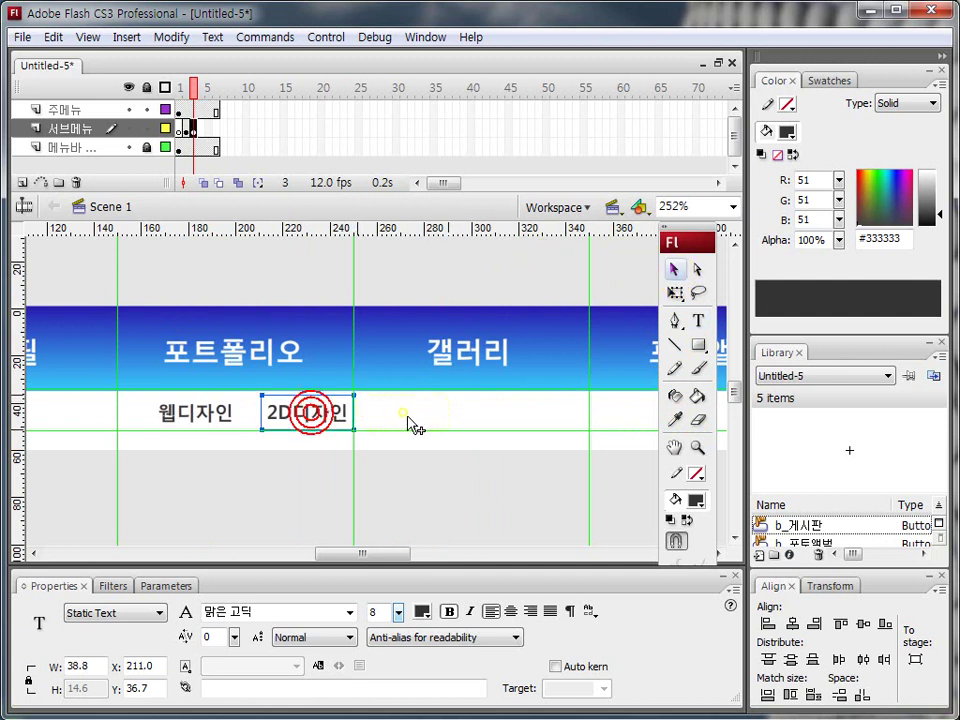
pyautogui.moveTo(414, 425); pyautogui.dragTo(420, 426)
pyautogui.doubleClick(364, 412)
pyautogui.moveTo(364, 412); pyautogui.dragTo(448, 410)
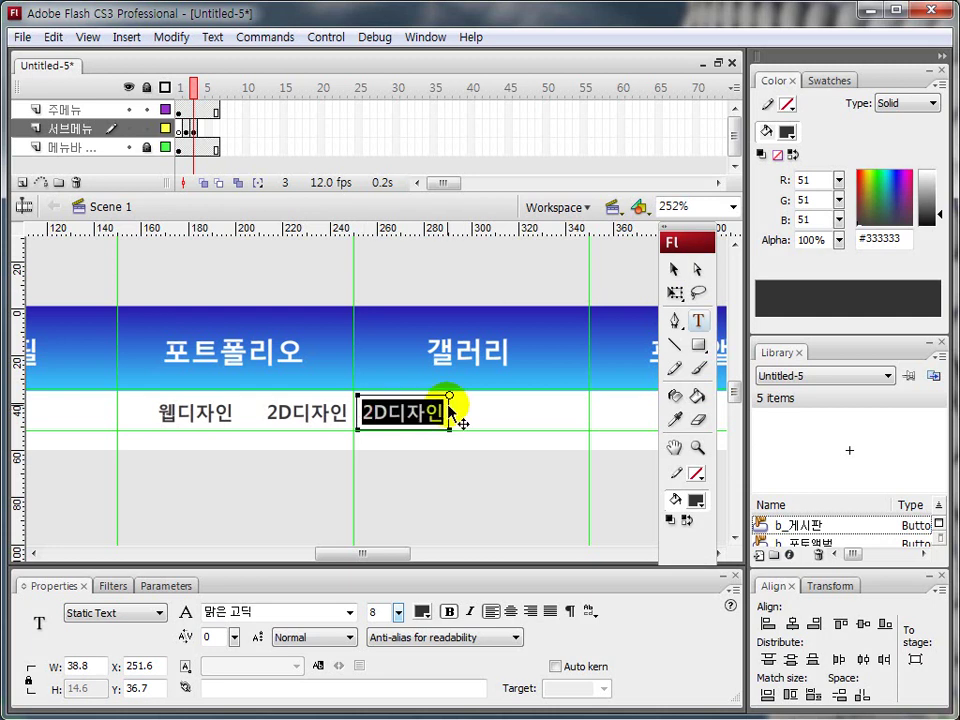
pyautogui.write('ㅁ')
pyautogui.write('고디자인')
pyautogui.click(674, 269)
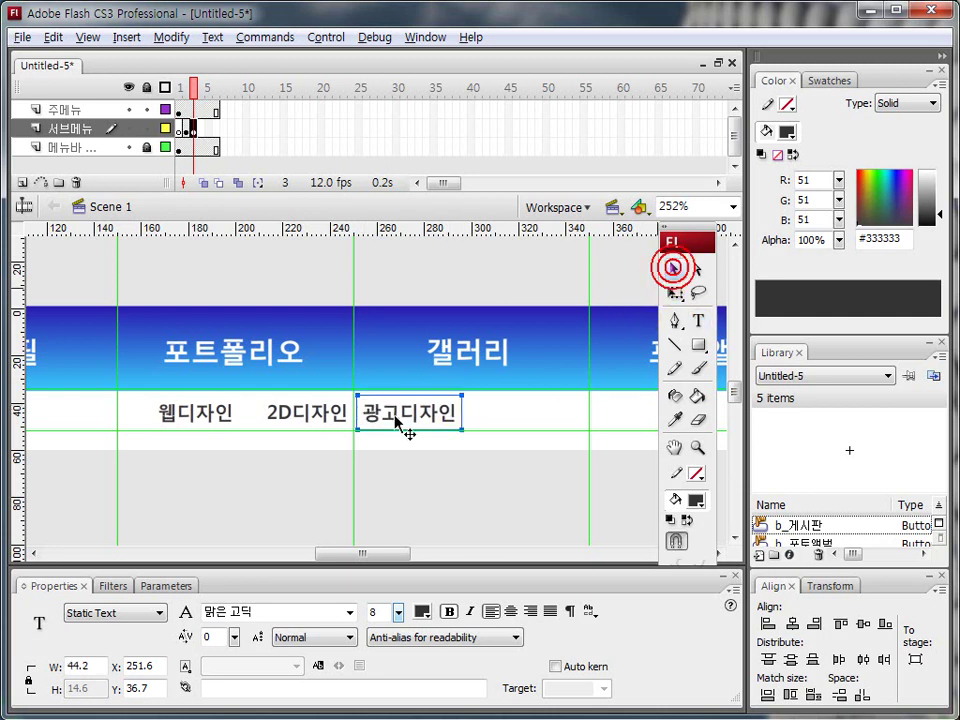
# Step: Duplicate the 광고디자인 label to about X 303.2 and change the copy's text to 편집디자인
pyautogui.moveTo(512, 423); pyautogui.dragTo(514, 424)
pyautogui.doubleClick(497, 412)
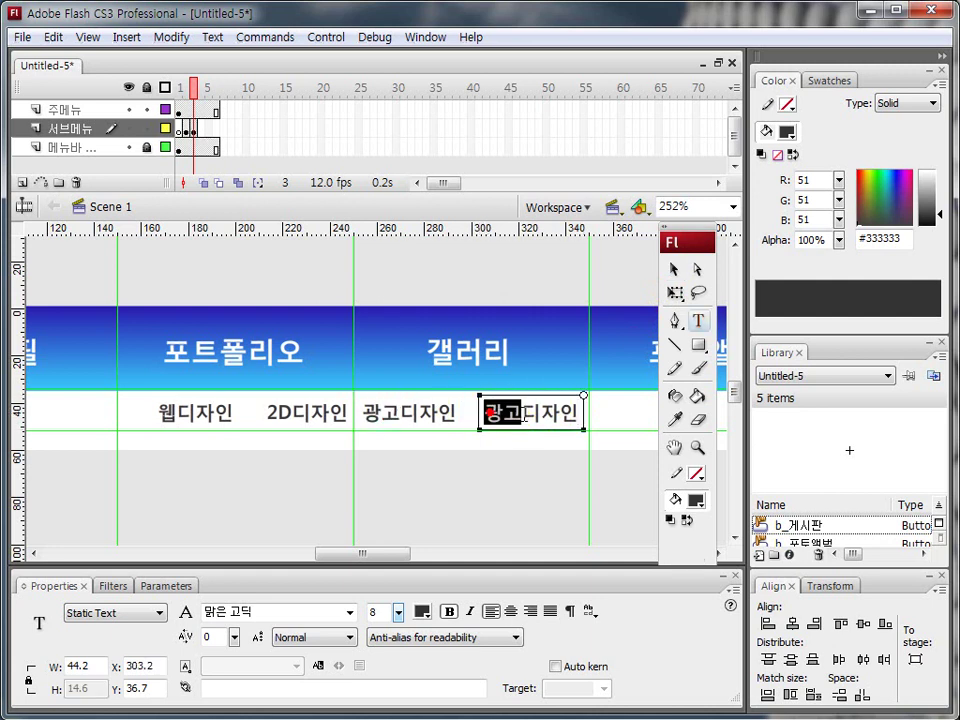
pyautogui.write('편집')
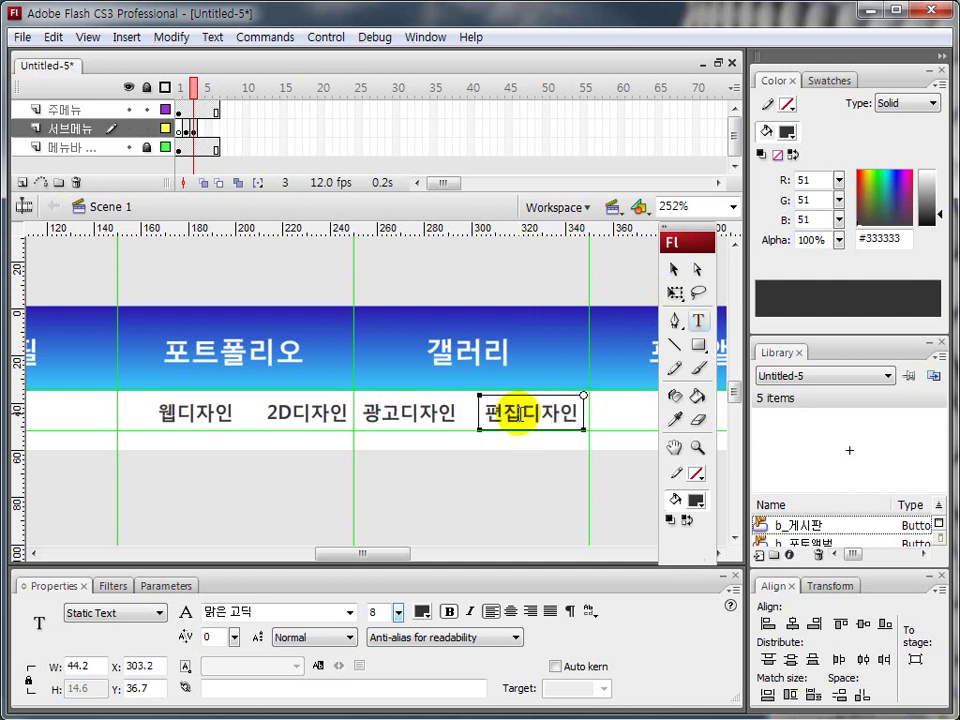
pyautogui.click(674, 269)
# Step: Move the four labels 웹디자인, 2D디자인, 광고디자인 and 편집디자인 together left to X 109, keeping their height
pyautogui.keyDown('shift'); pyautogui.click(205, 412); pyautogui.keyUp('shift')
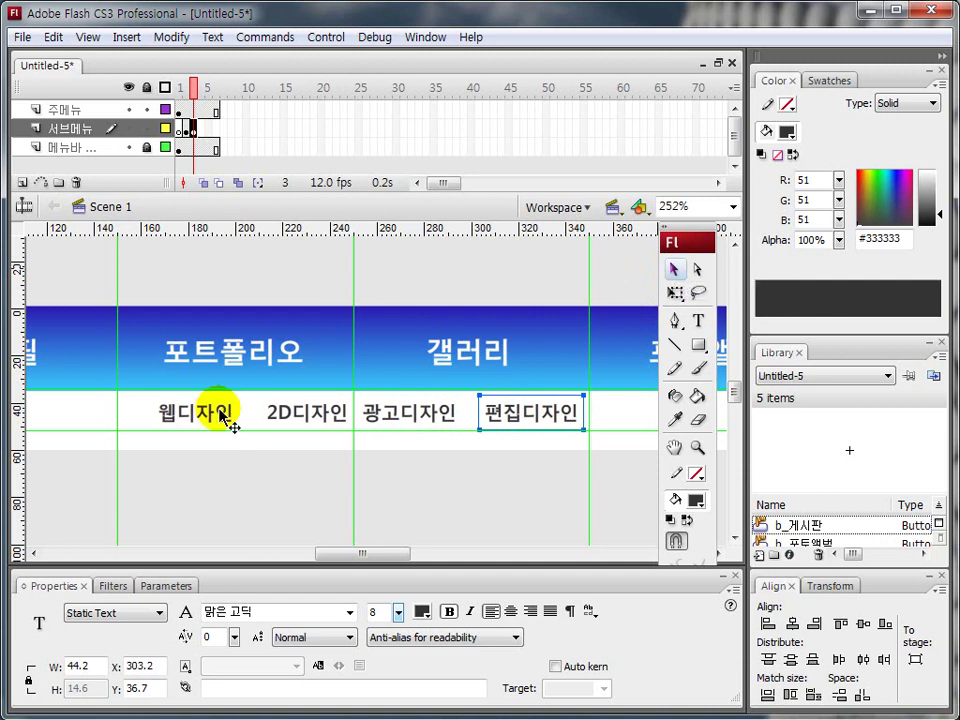
pyautogui.keyDown('shift'); pyautogui.click(390, 420); pyautogui.keyUp('shift')
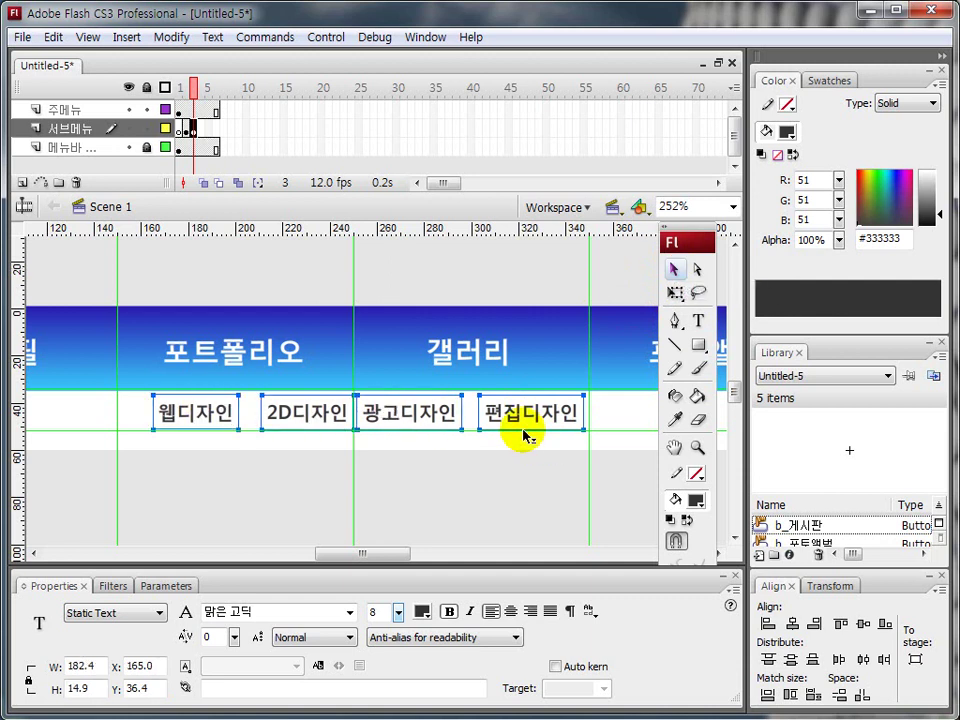
pyautogui.press('Left')
pyautogui.press('Left')
pyautogui.press('Left')
pyautogui.press('Left')
pyautogui.press('Left')
pyautogui.press('Left')
pyautogui.press('Left')
pyautogui.press('Left')
pyautogui.press('Left')
pyautogui.press('Left')
pyautogui.press('Left')
pyautogui.press('Left')
pyautogui.press('Left')
pyautogui.press('Left')
pyautogui.press('Left')
pyautogui.press('Left')
pyautogui.press('Left')
pyautogui.press('Left')
pyautogui.press('Left')
pyautogui.press('Left')
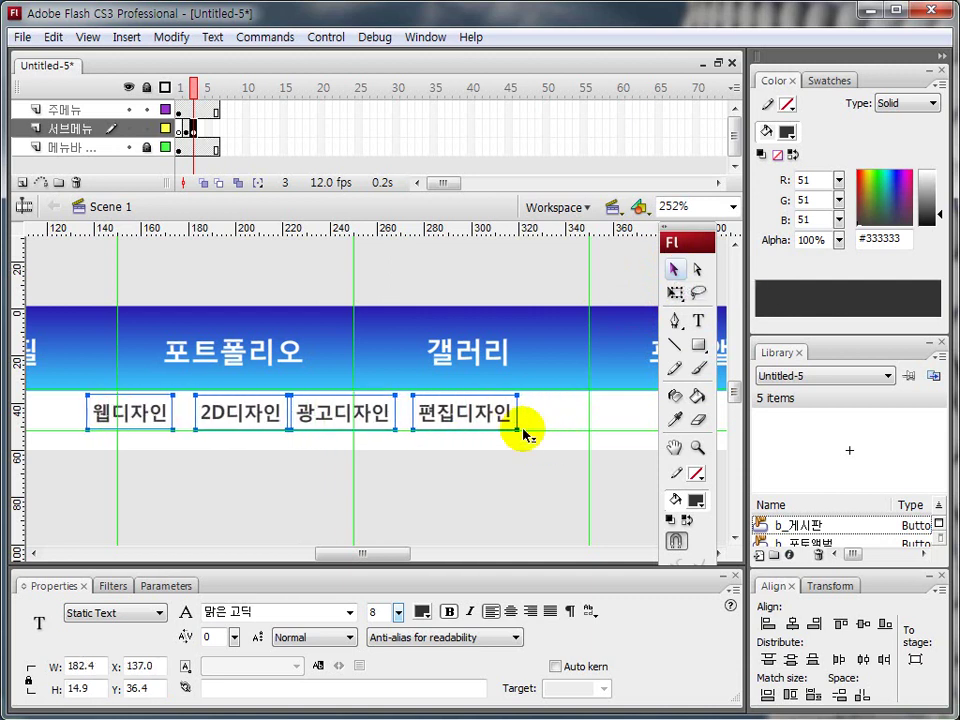
pyautogui.press('Left')
pyautogui.press('Left')
pyautogui.press('Left')
pyautogui.press('Left')
pyautogui.press('Left')
pyautogui.press('Left')
pyautogui.press('Left')
pyautogui.press('Left')
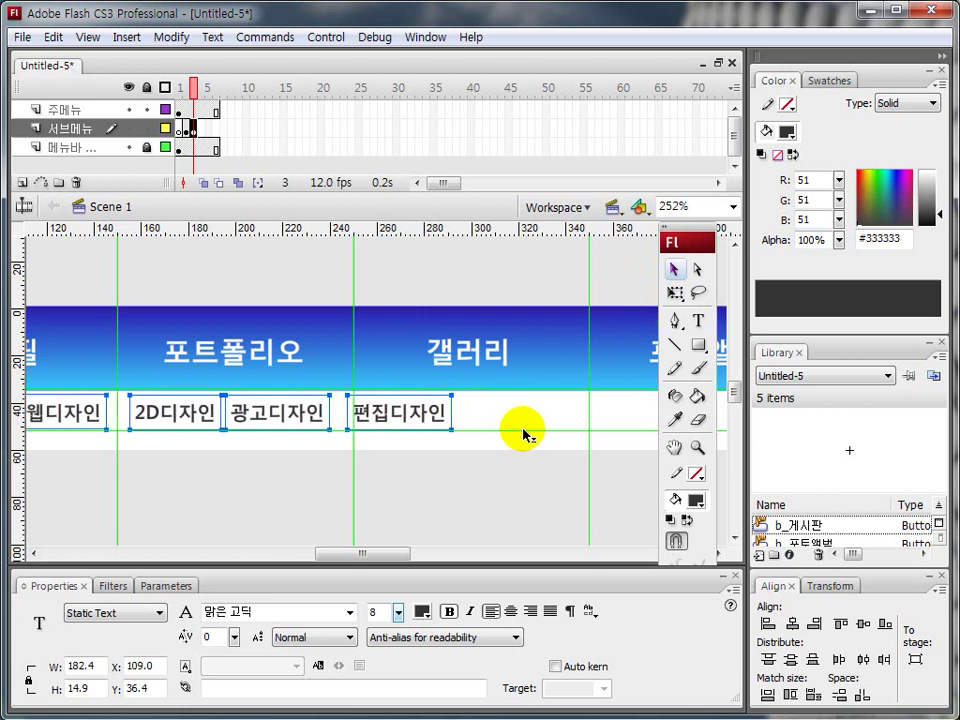
# Step: Align the four design labels by their vertical centers and distribute them evenly by their horizontal centers
pyautogui.click(840, 623)
pyautogui.click(862, 659)
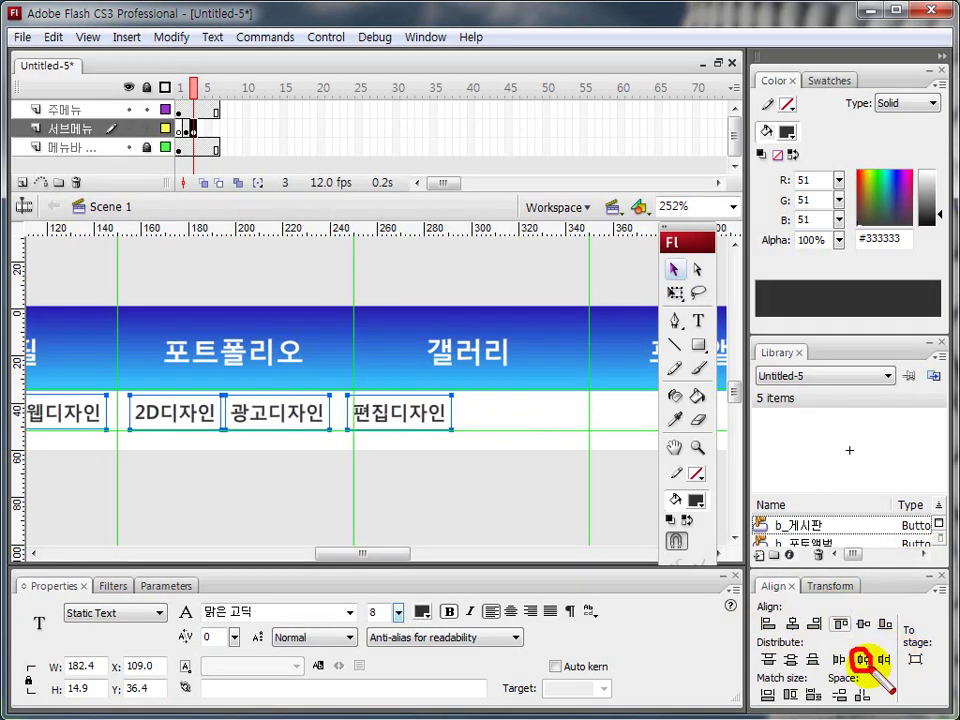
pyautogui.click(862, 659)
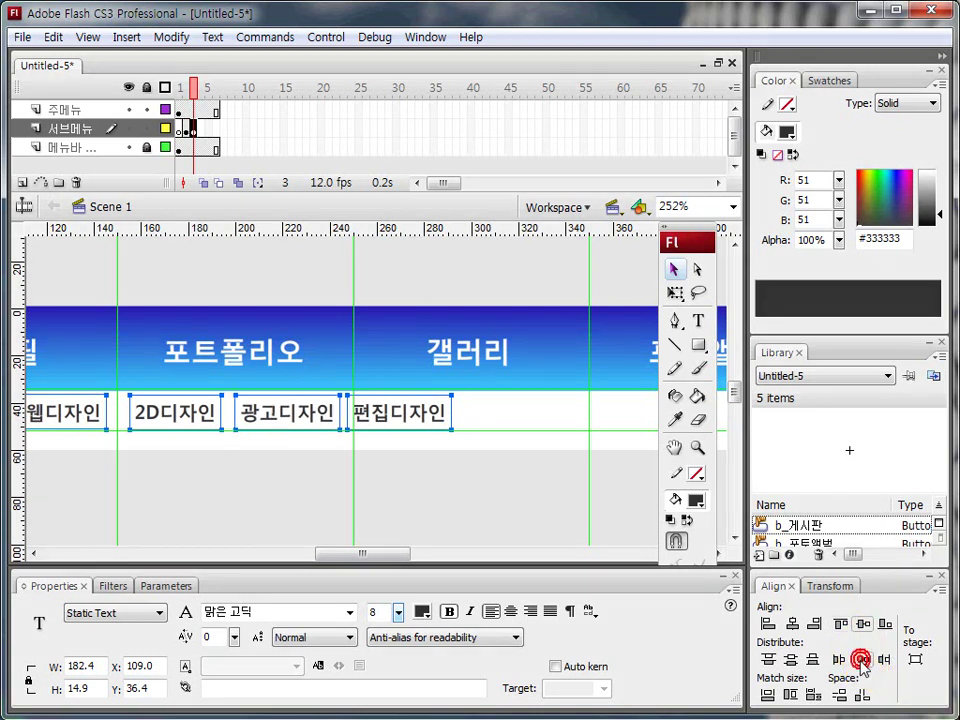
# Step: On frame 2 of the 서브메뉴 layer, move the 이력서 and 경력사항 labels up together to about Y 37.1
pyautogui.moveTo(275, 484); pyautogui.dragTo(375, 467)
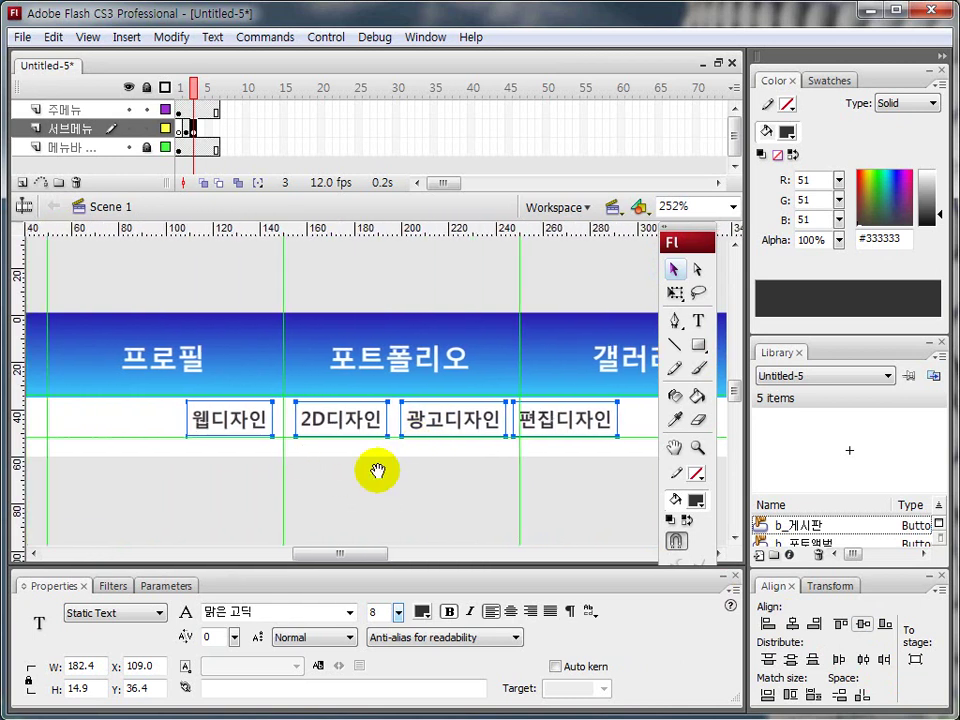
pyautogui.click(187, 128)
pyautogui.click(190, 132)
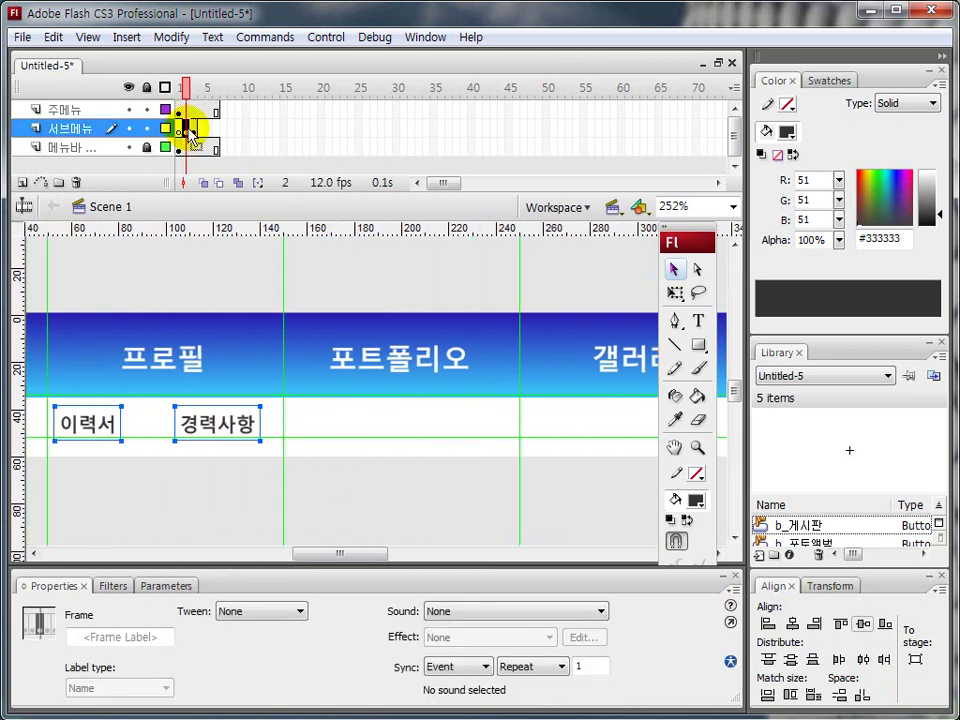
pyautogui.click(94, 482)
pyautogui.click(88, 432)
pyautogui.keyDown('shift'); pyautogui.click(213, 422); pyautogui.keyUp('shift')
pyautogui.moveTo(286, 428); pyautogui.dragTo(286, 426)
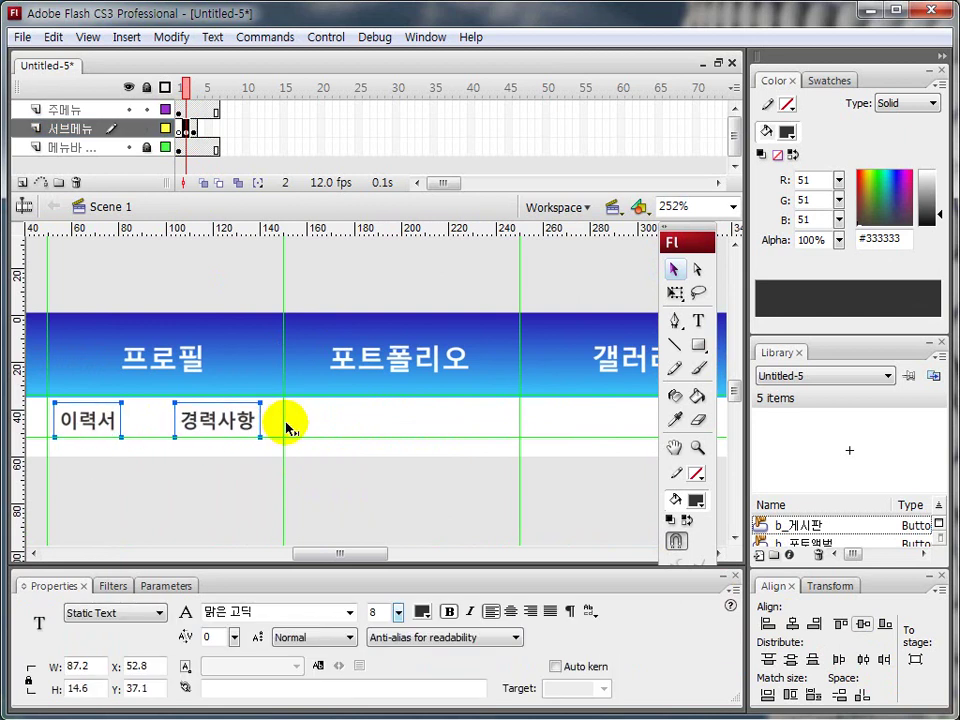
# Step: Insert a blank keyframe at frame 4 of the 서브메뉴 layer and add the text 영상갤러리 at about X 229.3, Y 35.5
pyautogui.click(189, 128)
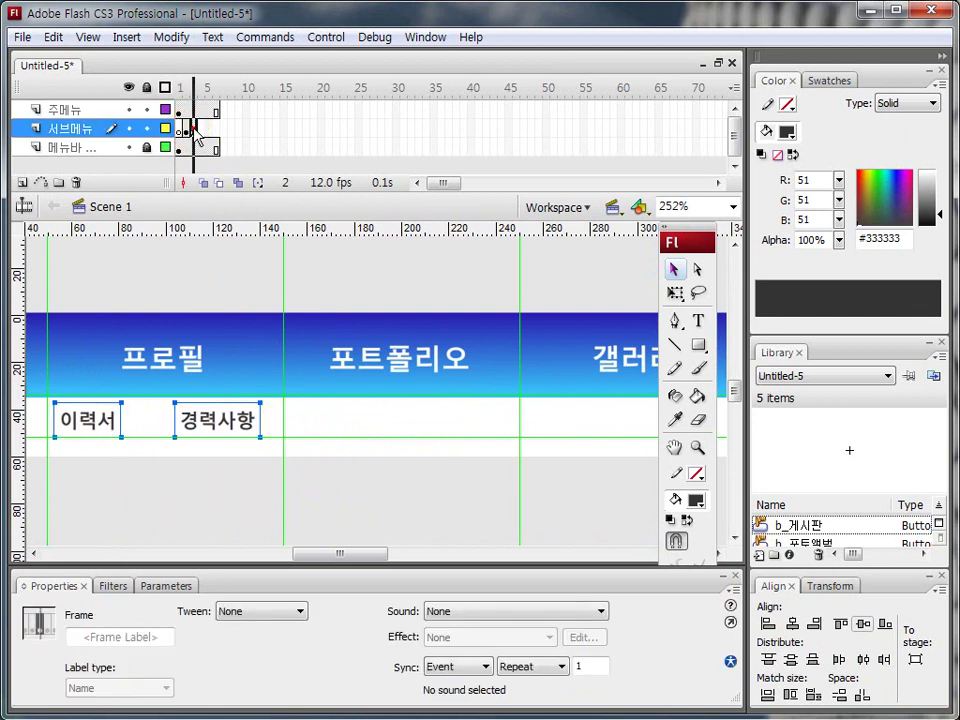
pyautogui.click(192, 128)
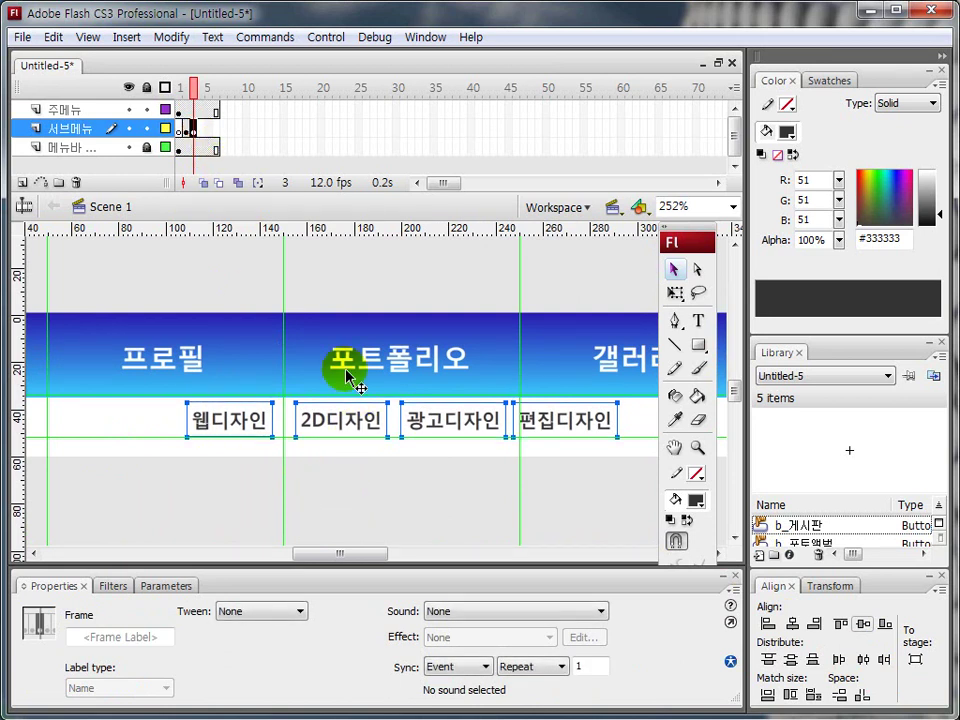
pyautogui.moveTo(457, 483); pyautogui.dragTo(288, 497)
pyautogui.moveTo(394, 499); pyautogui.dragTo(225, 476)
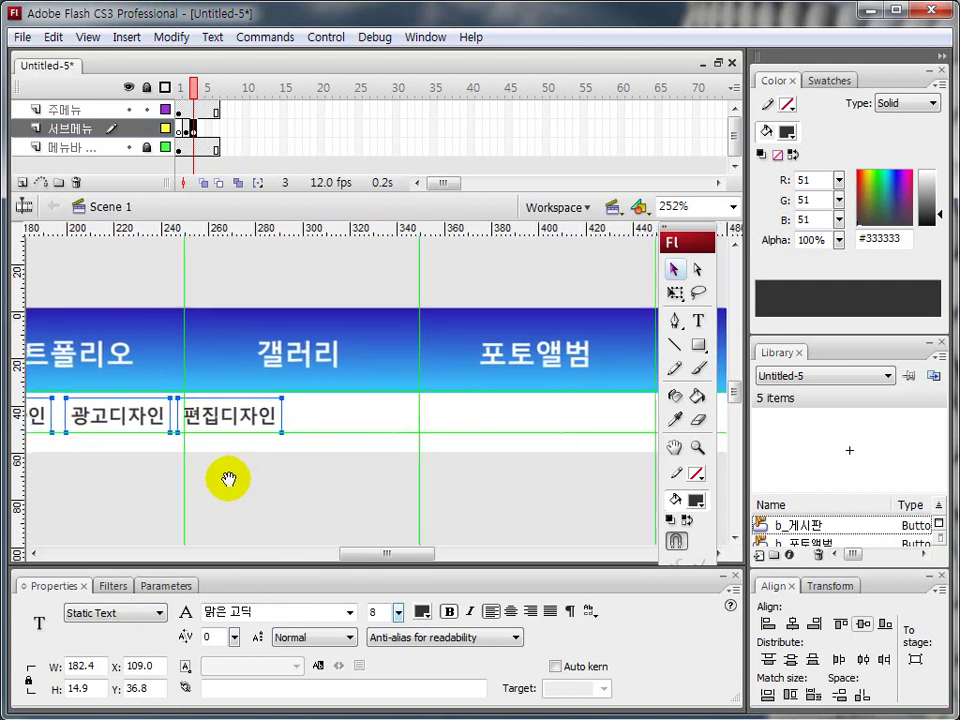
pyautogui.click(200, 128)
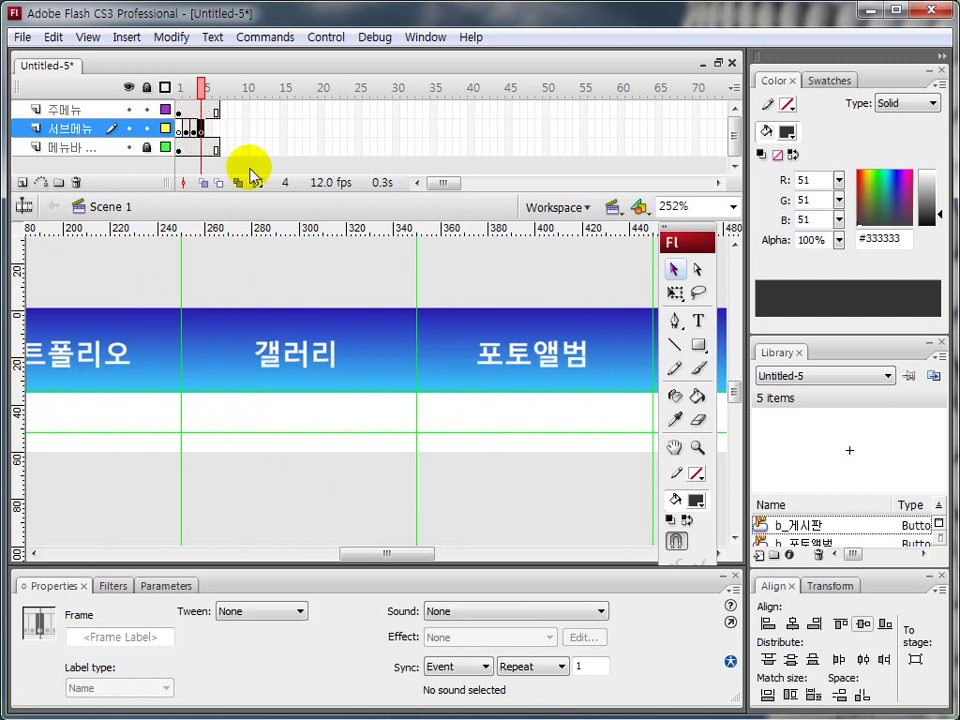
pyautogui.click(699, 320)
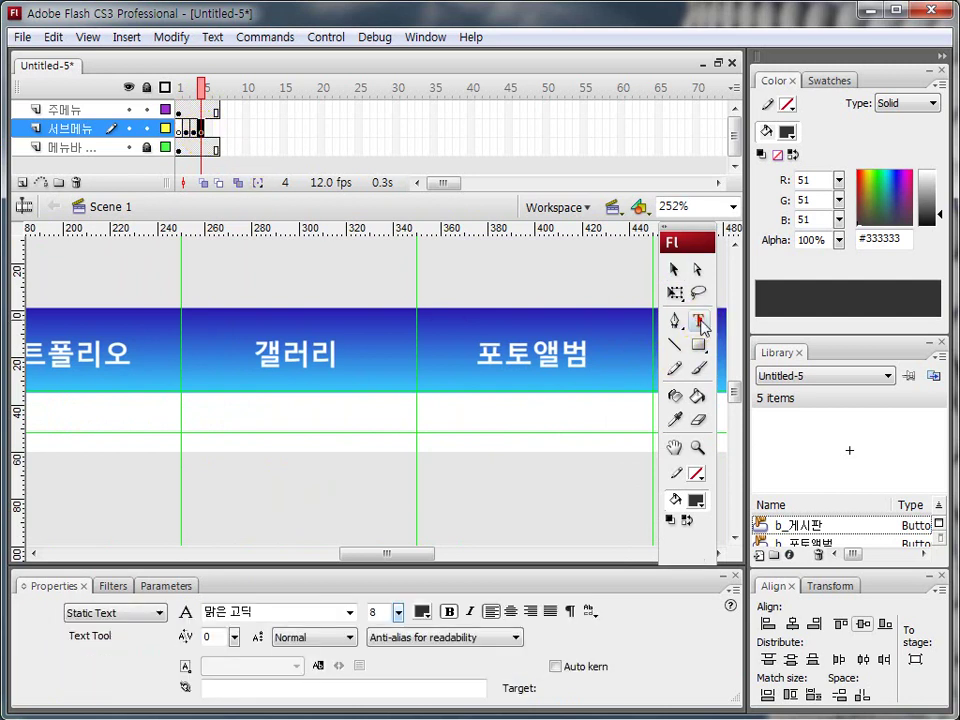
pyautogui.click(137, 411)
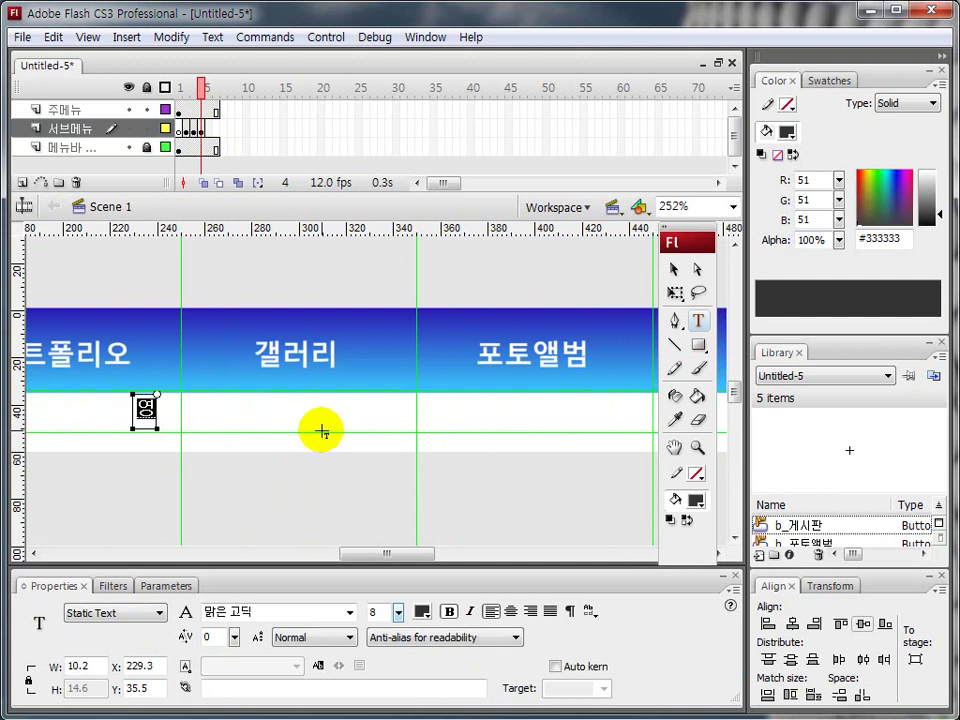
pyautogui.write('영상갤러리')
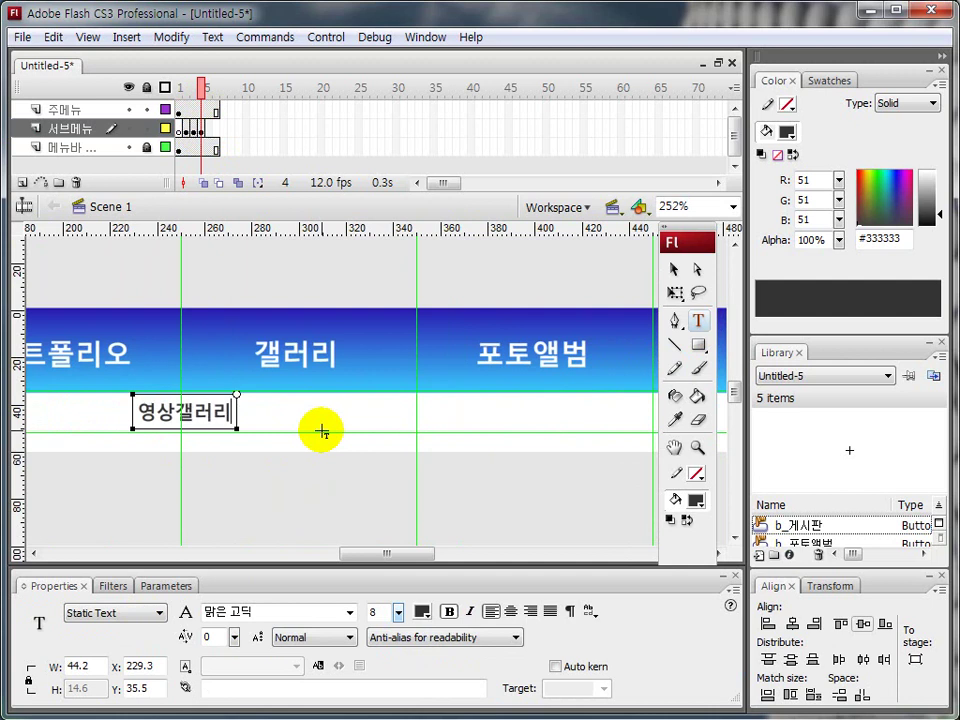
# Step: Duplicate the 영상갤러리 label to about X 287.4 and change the copy's text to 이미지갤러리
pyautogui.click(674, 269)
pyautogui.moveTo(213, 422); pyautogui.dragTo(255, 412)
pyautogui.doubleClick(352, 425)
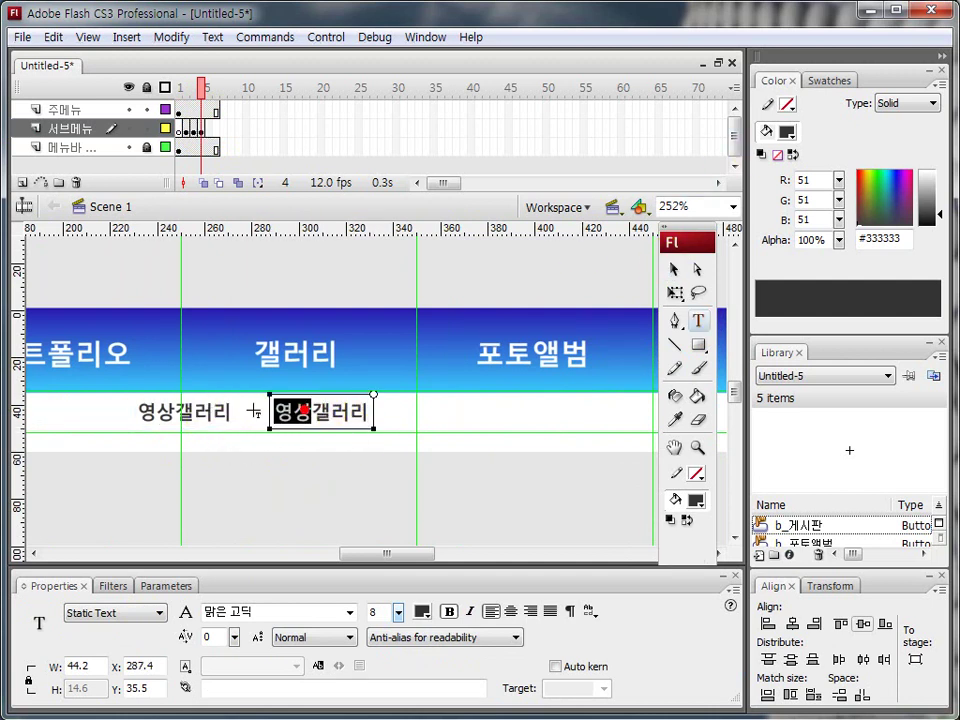
pyautogui.write('이시')
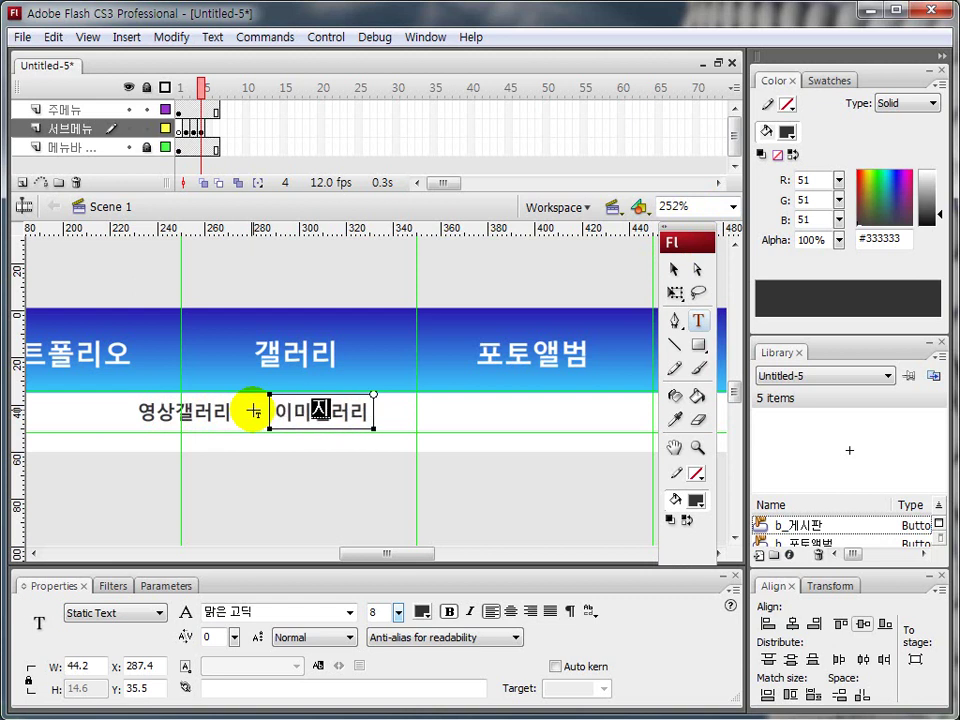
pyautogui.write('지')
pyautogui.click(673, 269)
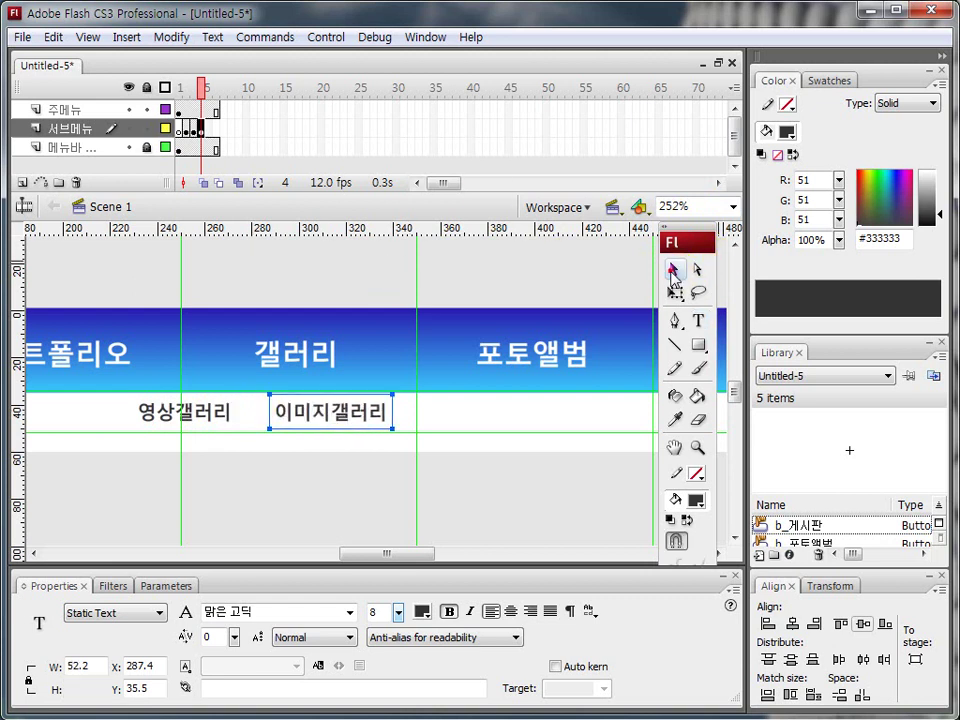
# Step: Move the 영상갤러리 and 이미지갤러리 labels together under 갤러리, to about X 242.9, Y 36.3
pyautogui.keyDown('shift'); pyautogui.click(232, 418); pyautogui.keyUp('shift')
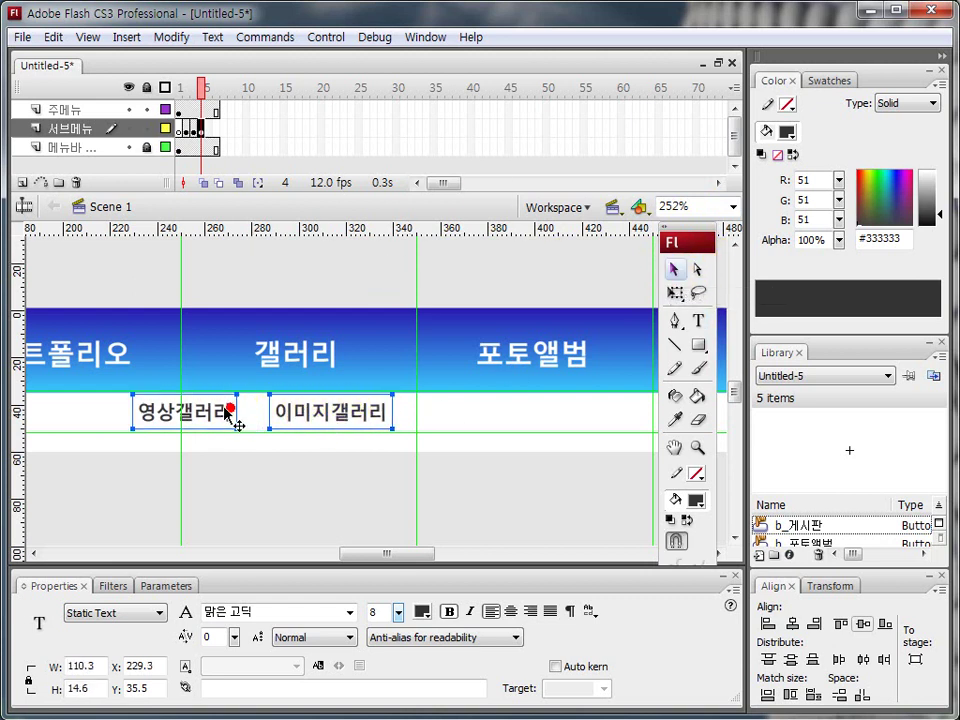
pyautogui.press('Down')
pyautogui.press('Right')
pyautogui.press('Right')
pyautogui.press('Right')
pyautogui.press('Right')
pyautogui.press('Right')
pyautogui.press('Right')
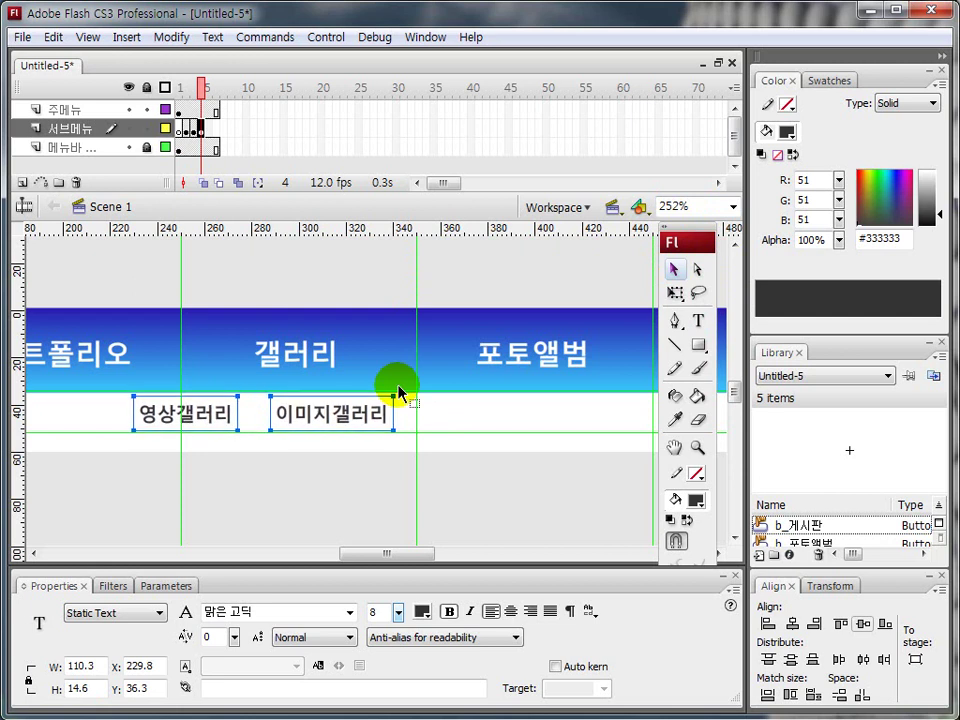
pyautogui.press('Right')
pyautogui.press('Right')
pyautogui.press('Right')
pyautogui.press('Right')
pyautogui.press('Right')
pyautogui.press('Right')
pyautogui.press('Right')
pyautogui.press('Right')
pyautogui.press('Right')
pyautogui.press('Right')
pyautogui.press('Right')
pyautogui.press('Right')
pyautogui.press('Right')
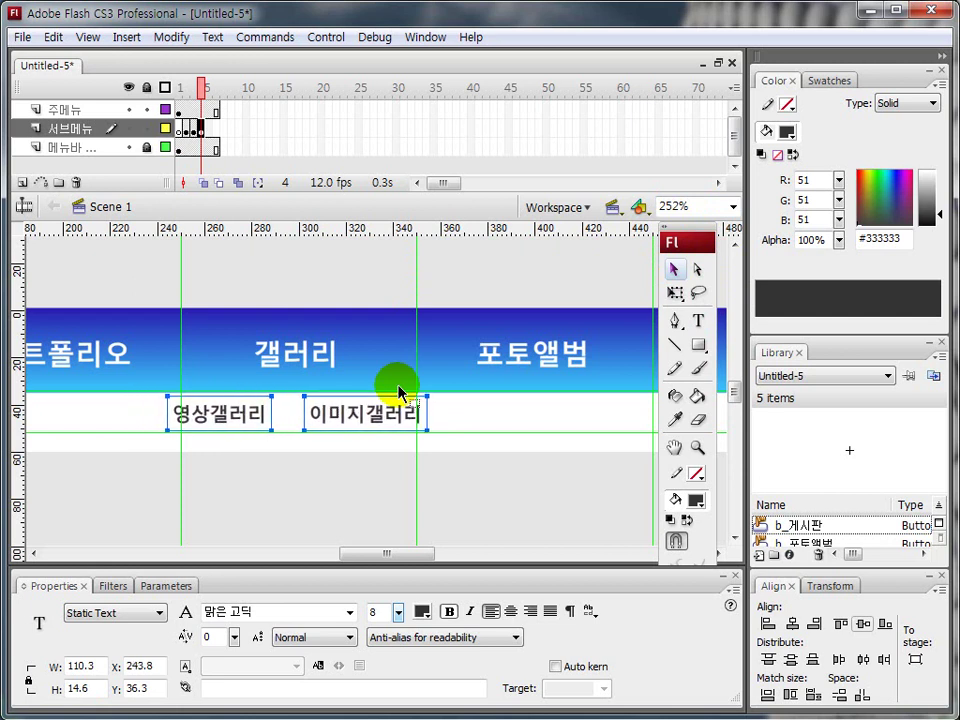
pyautogui.press('Left')
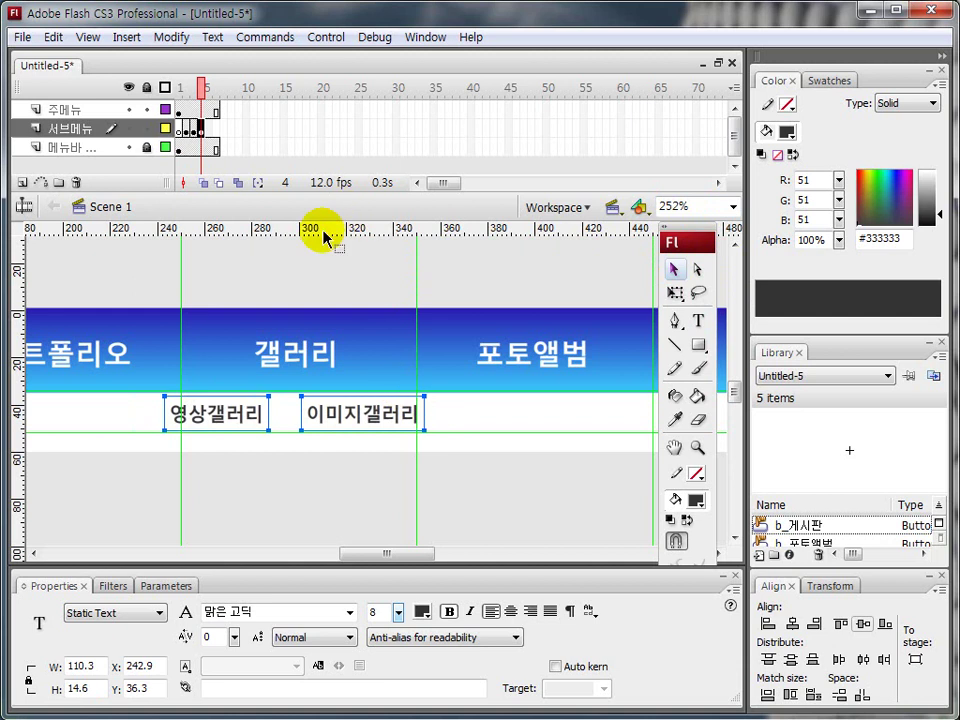
# Step: Step through frames 1 to 5 of the 서브메뉴 layer to check the submenu labels on each frame
pyautogui.click(266, 270)
pyautogui.click(208, 128)
pyautogui.moveTo(186, 129); pyautogui.dragTo(213, 133)
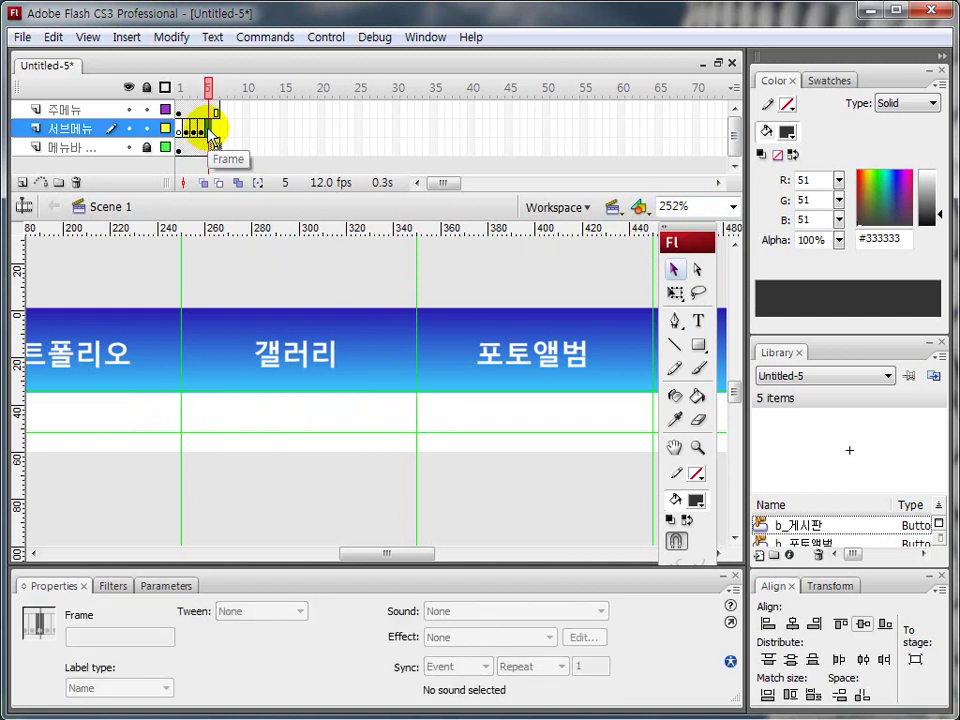
pyautogui.click(182, 130)
pyautogui.click(193, 130)
pyautogui.click(201, 130)
pyautogui.click(209, 129)
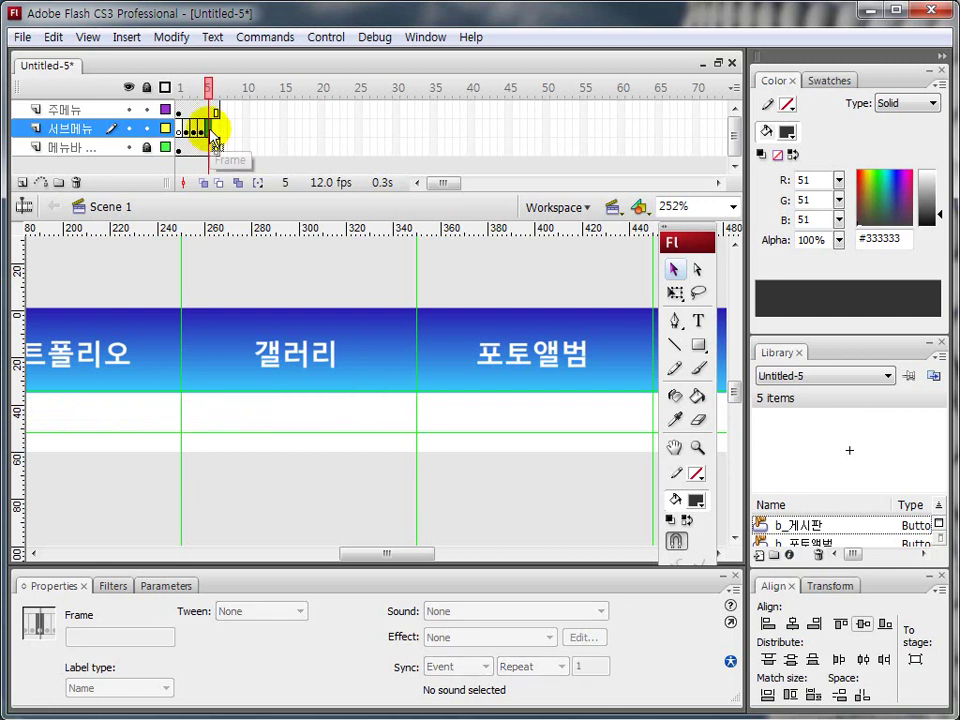
# Step: Insert a blank keyframe at frame 5 of the 서브메뉴 layer and add the text 개인앨범 at about X 337.9, Y 36.3
pyautogui.moveTo(536, 428); pyautogui.dragTo(381, 420)
pyautogui.click(612, 393)
pyautogui.click(697, 320)
pyautogui.click(243, 416)
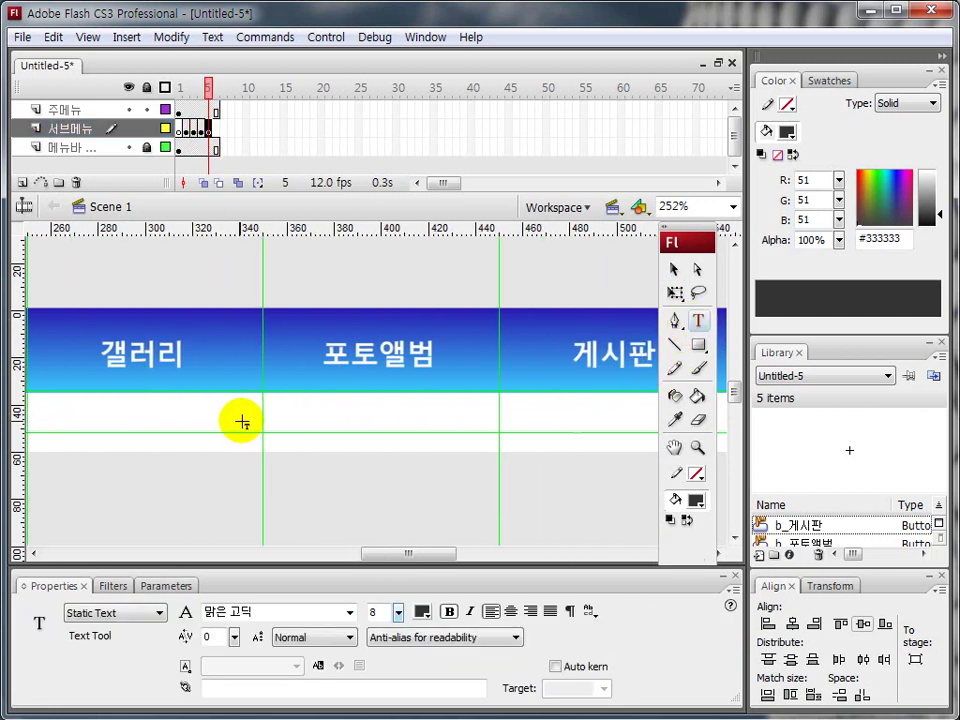
pyautogui.click(296, 418)
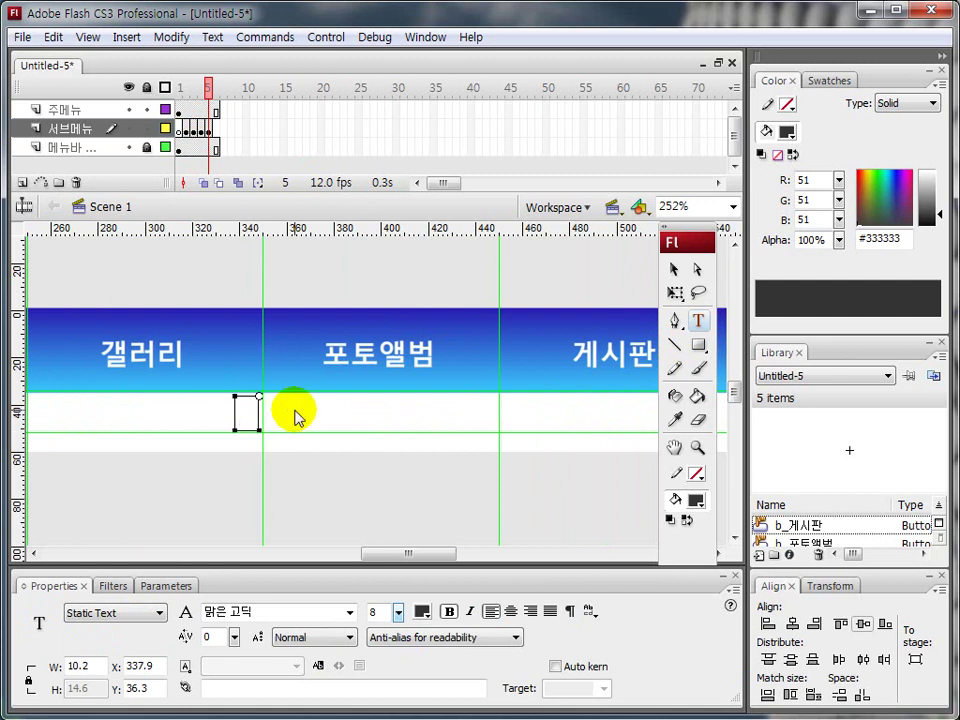
pyautogui.write('개인비')
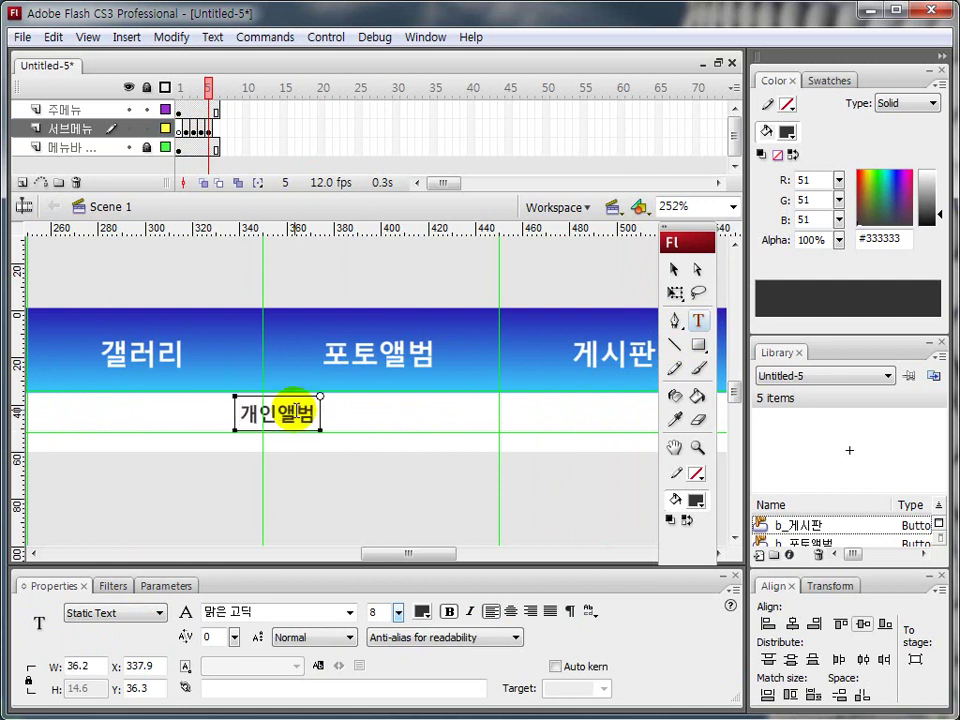
# Step: Duplicate the 개인앨범 label to about X 376.4 and change the copy's text to 단체앨범
pyautogui.click(674, 269)
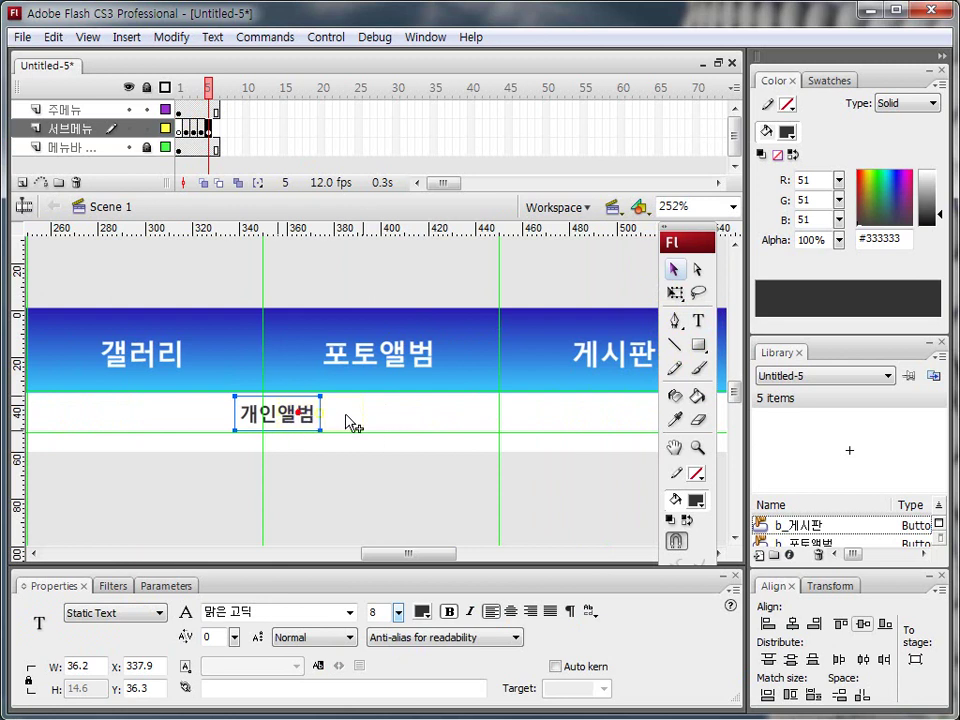
pyautogui.moveTo(297, 420)
pyautogui.mouseDown()
pyautogui.moveTo(386, 428)
pyautogui.moveTo(312, 411)
pyautogui.mouseUp()
pyautogui.press('t')
pyautogui.write('지')
pyautogui.write('체앨범')
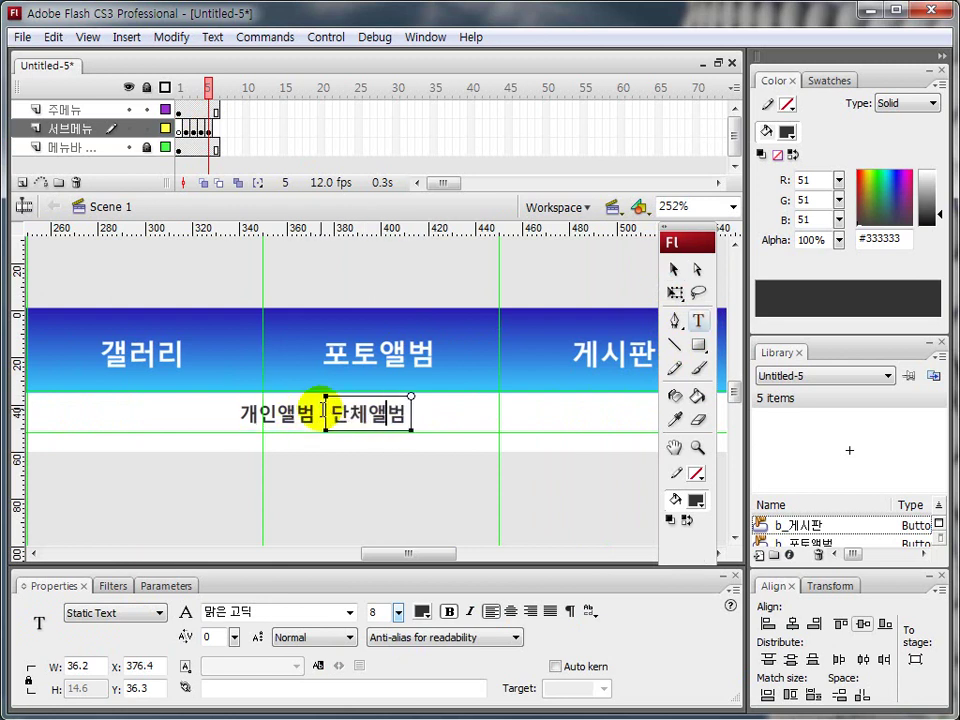
# Step: Duplicate the 단체앨범 label to about X 422.9 and change the copy's text to 동호회앨범
pyautogui.click(674, 269)
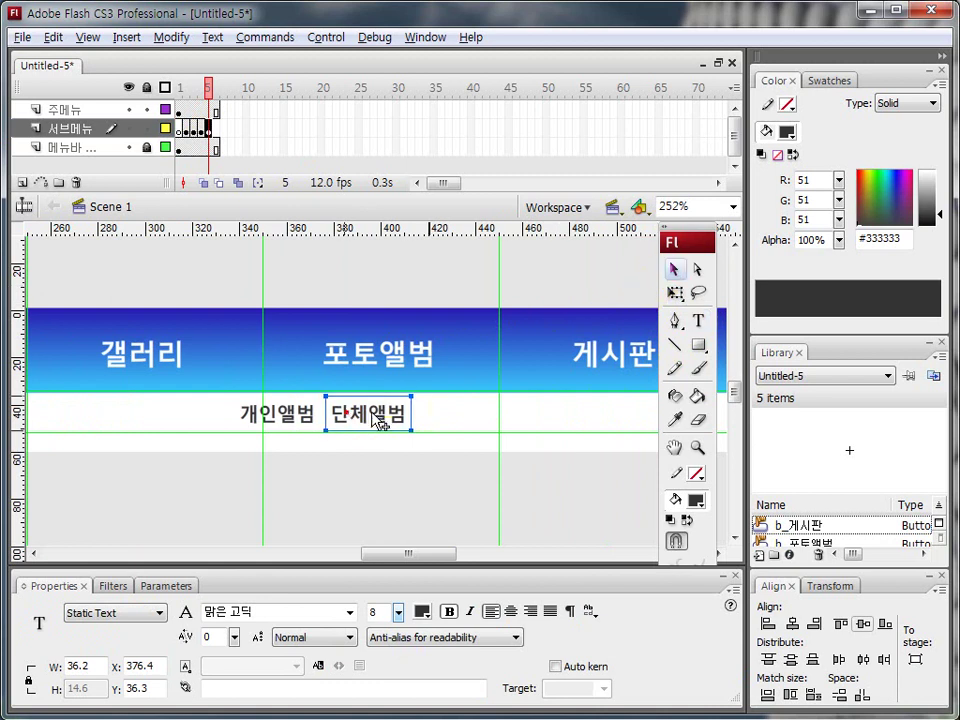
pyautogui.moveTo(375, 420); pyautogui.dragTo(410, 410)
pyautogui.press('t')
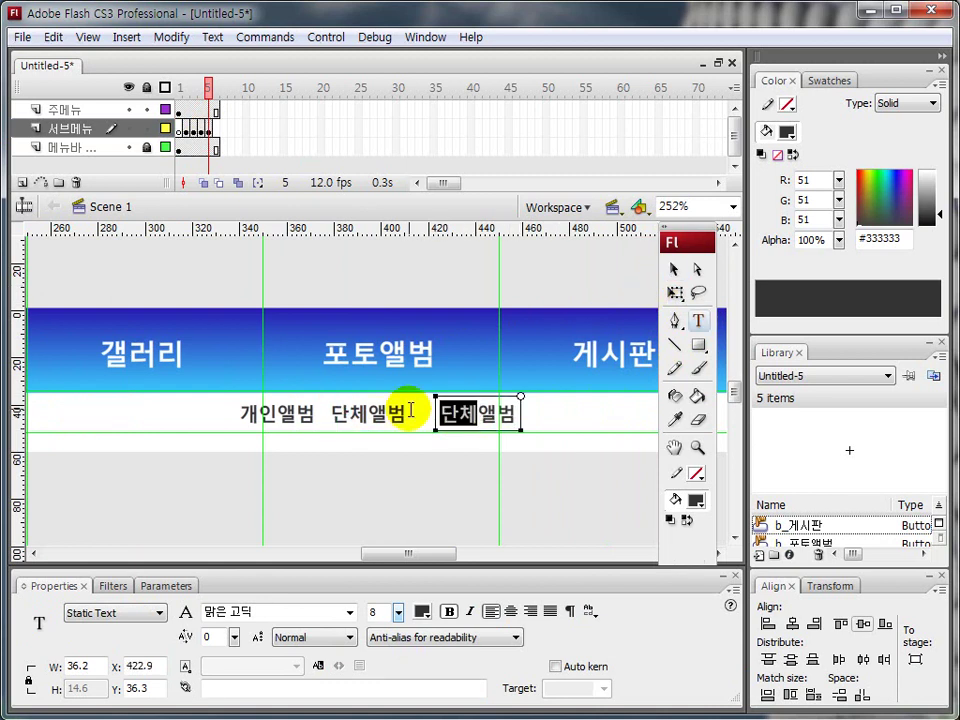
pyautogui.write('ㅎ')
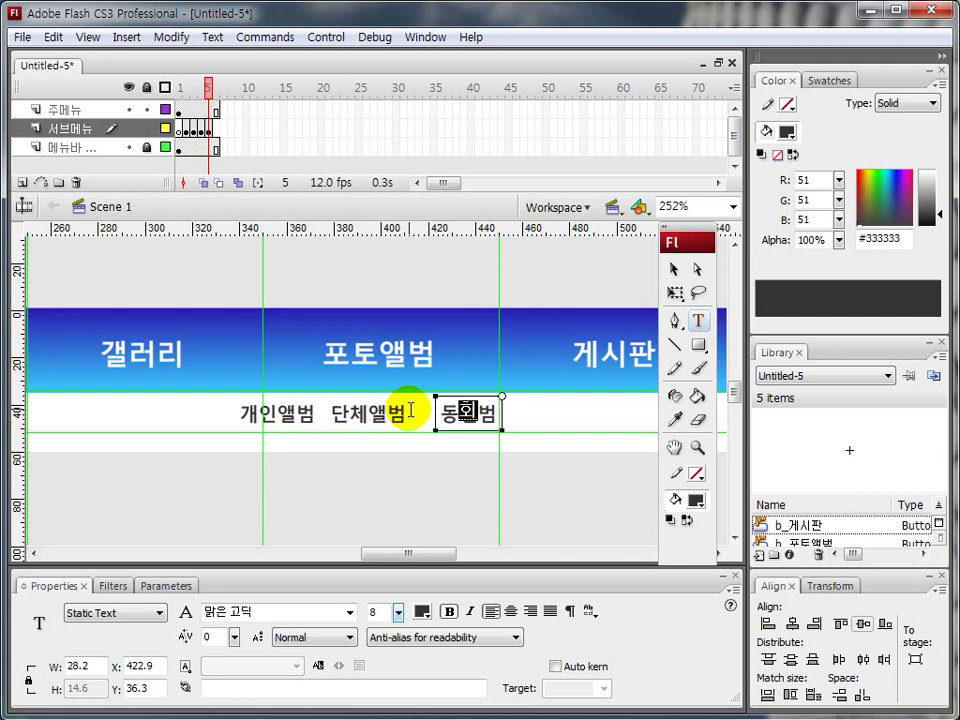
pyautogui.write('회')
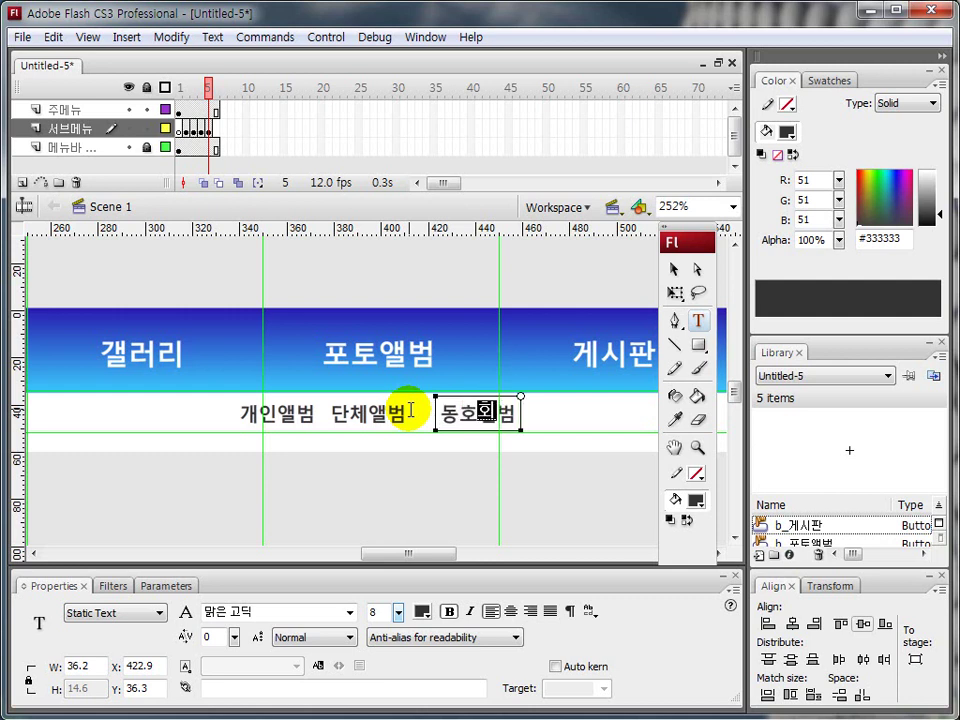
pyautogui.click(676, 269)
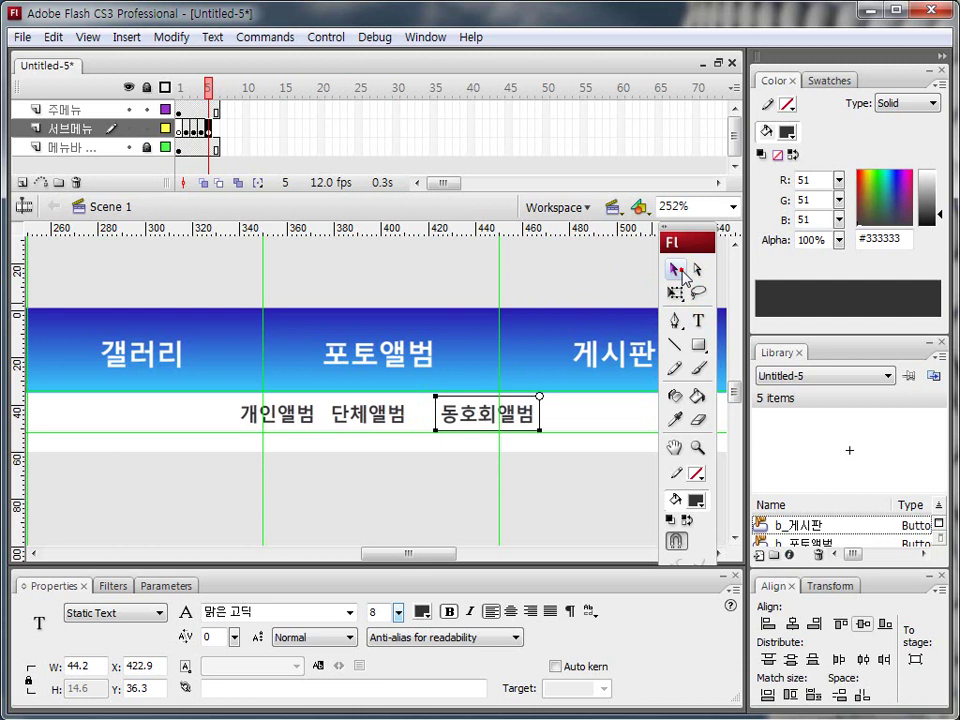
# Step: Select the 개인앨범, 단체앨범 and 동호회앨범 labels together and distribute their horizontal centers evenly
pyautogui.keyDown('shift'); pyautogui.click(312, 422); pyautogui.keyUp('shift')
pyautogui.keyDown('shift'); pyautogui.click(358, 418); pyautogui.keyUp('shift')
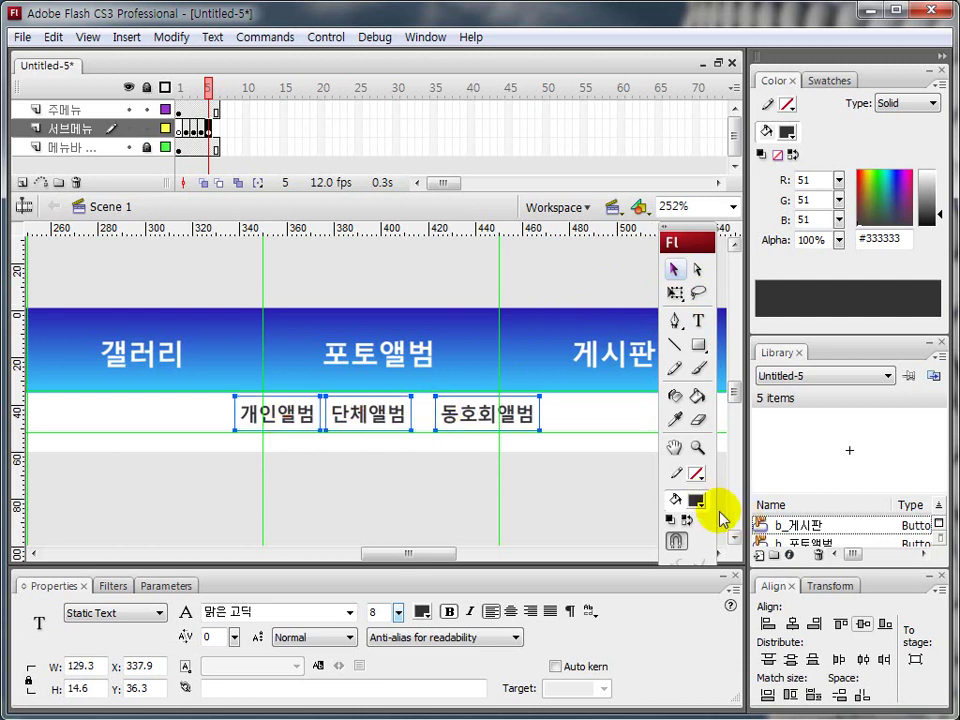
pyautogui.click(866, 661)
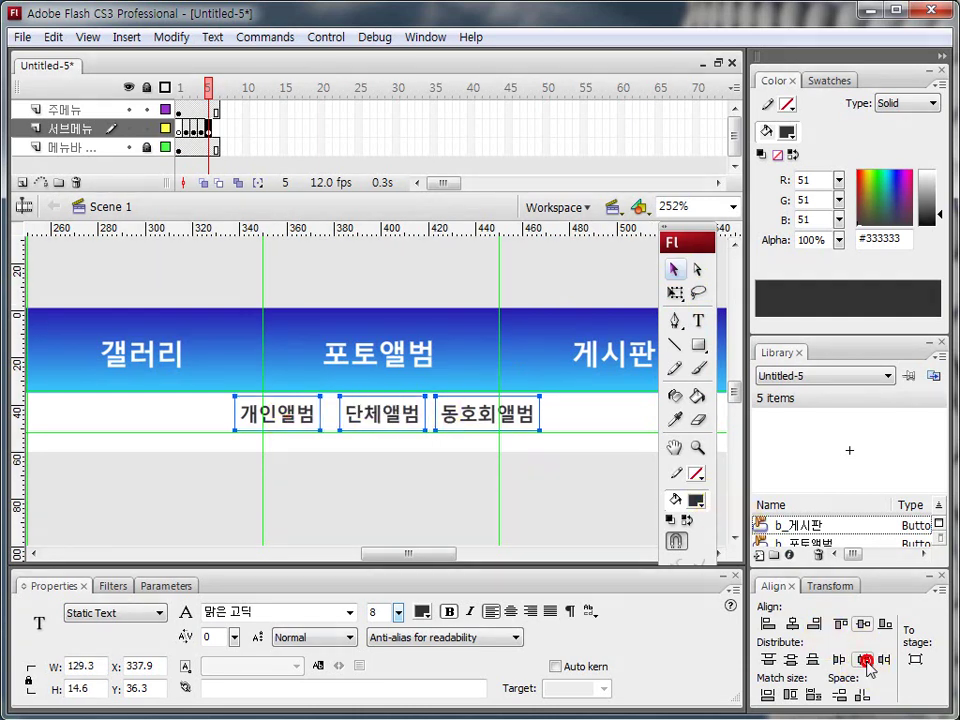
# Step: Nudge the three distributed album labels left as a group to about X 334.3 and deselect them
pyautogui.press('Left')
pyautogui.press('Left')
pyautogui.press('Left')
pyautogui.press('Left')
pyautogui.press('Left')
pyautogui.press('Left')
pyautogui.press('Left')
pyautogui.press('Left')
pyautogui.press('Left')
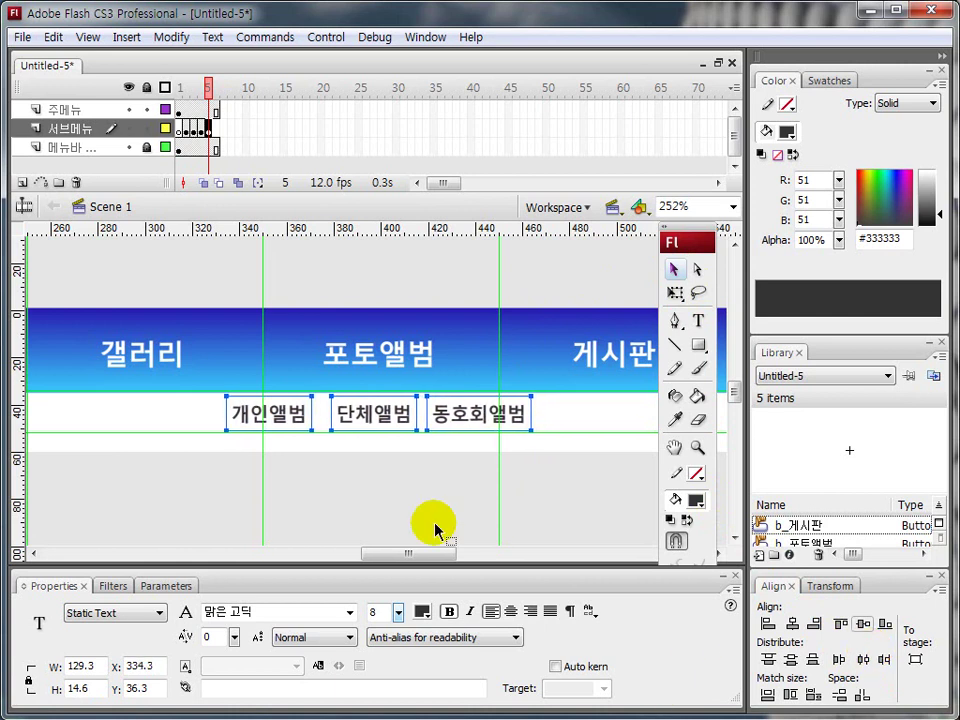
pyautogui.click(359, 493)
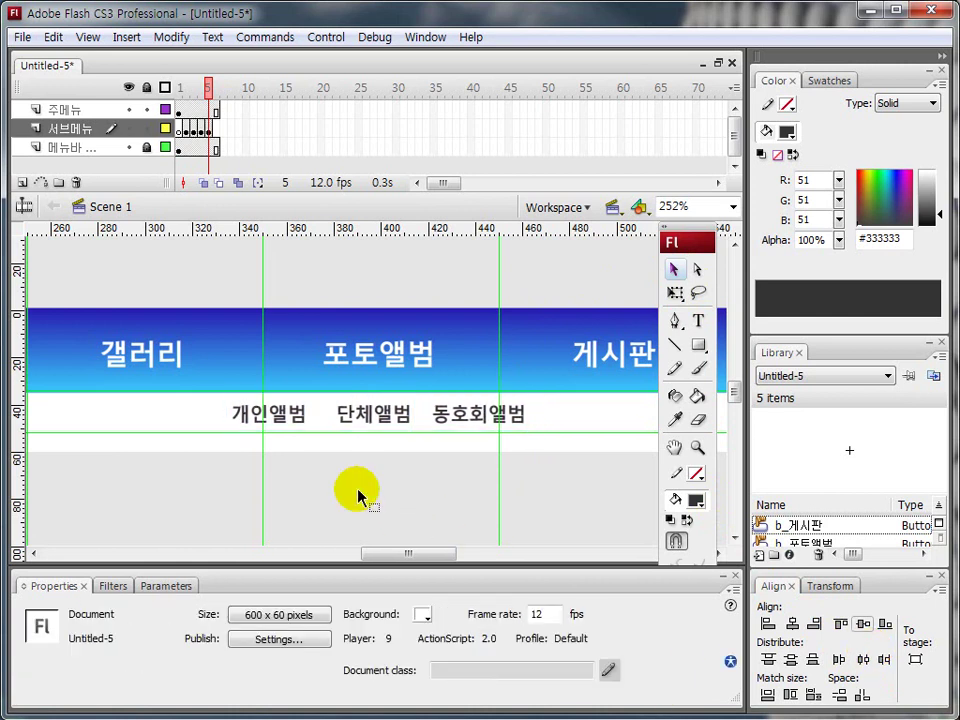
# Step: Insert a blank keyframe at frame 6 of the 서브메뉴 layer and add the text 자유 게시판 at about X 440.1, Y 35.9
pyautogui.press('space')
pyautogui.moveTo(399, 491); pyautogui.dragTo(282, 490)
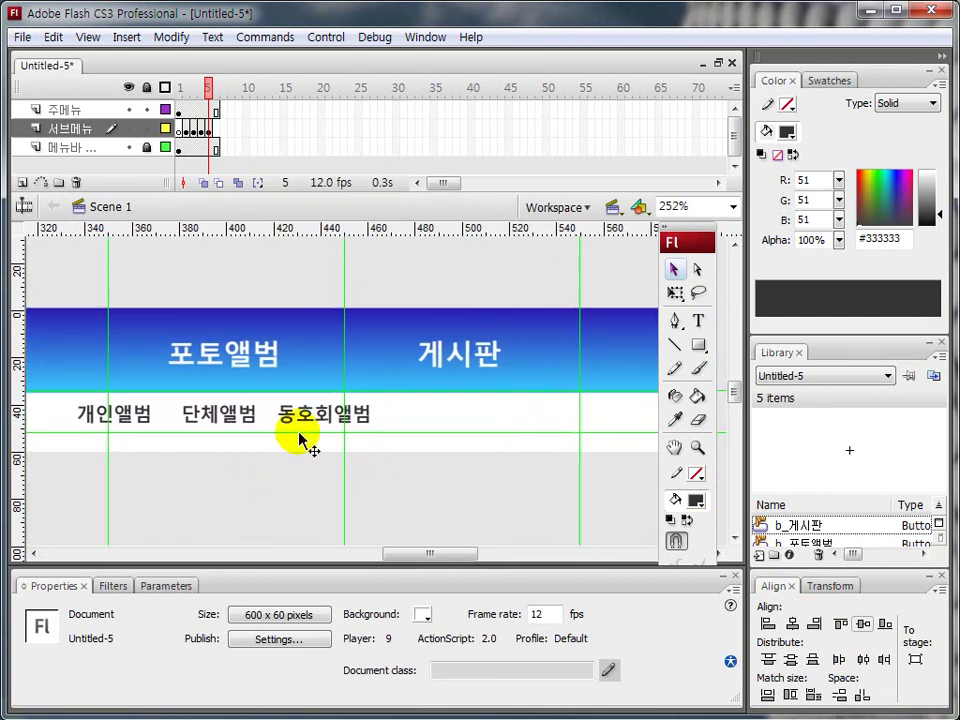
pyautogui.click(217, 129)
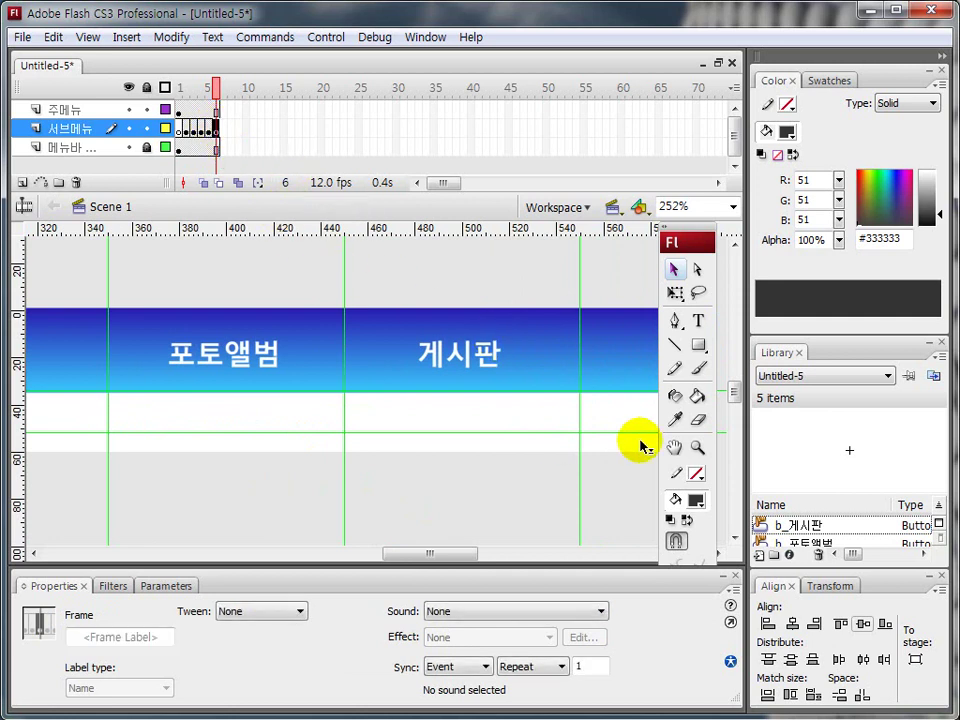
pyautogui.click(697, 321)
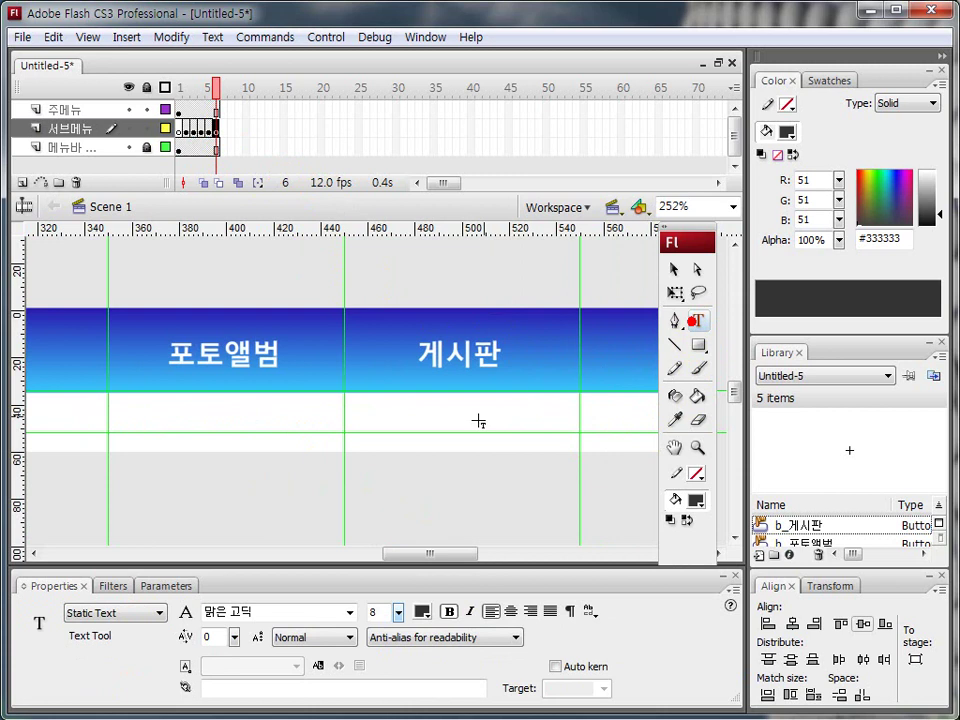
pyautogui.click(321, 417)
pyautogui.write('자')
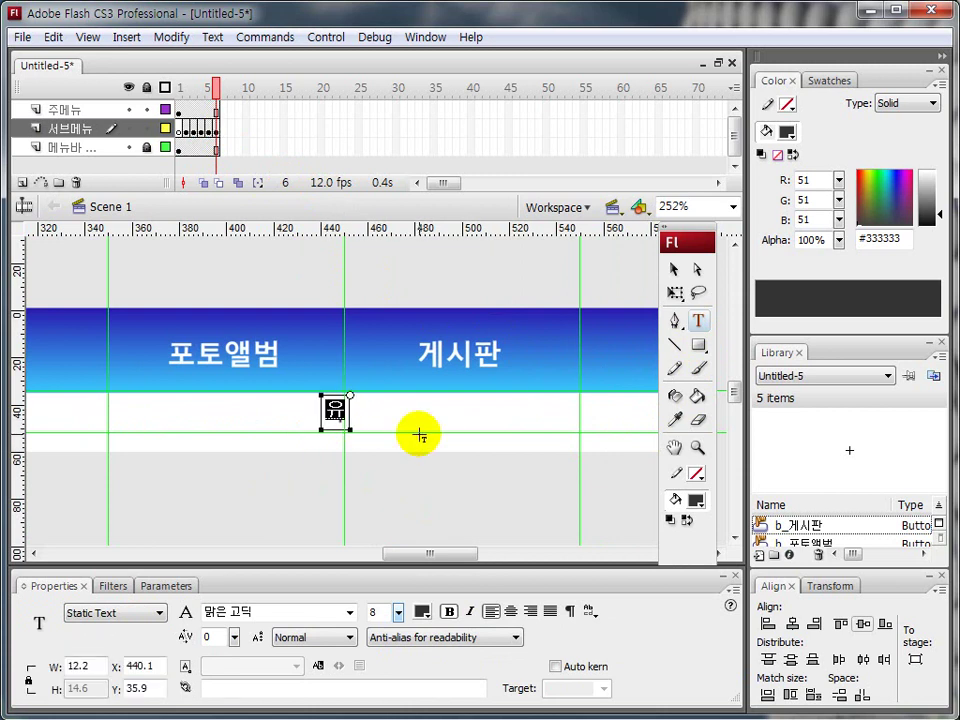
pyautogui.write('유 게시판')
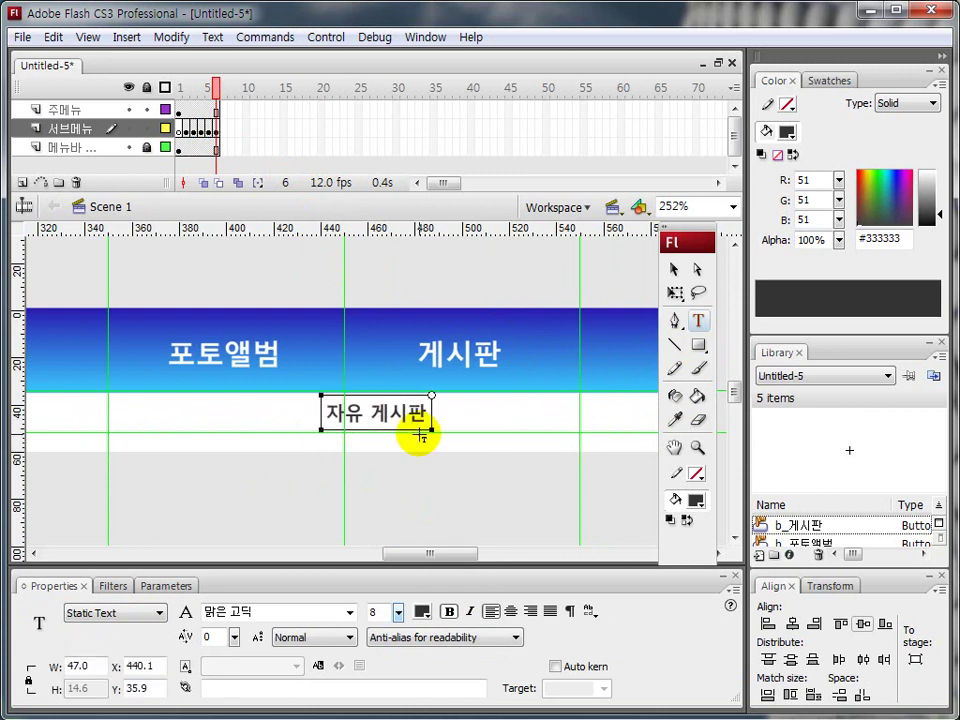
pyautogui.click(674, 269)
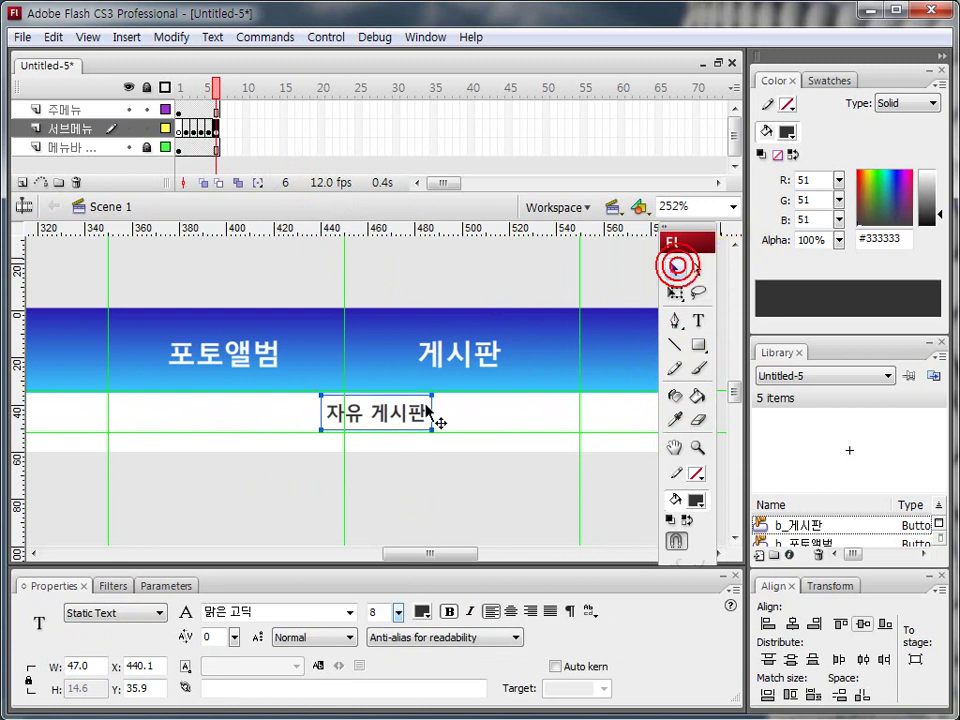
# Step: Duplicate the 자유 게시판 label to about X 488.9 and change the copy's text to 공지사항
pyautogui.moveTo(515, 425); pyautogui.dragTo(514, 428)
pyautogui.doubleClick(489, 407)
pyautogui.moveTo(440, 410); pyautogui.dragTo(570, 407)
pyautogui.write('고잇시')
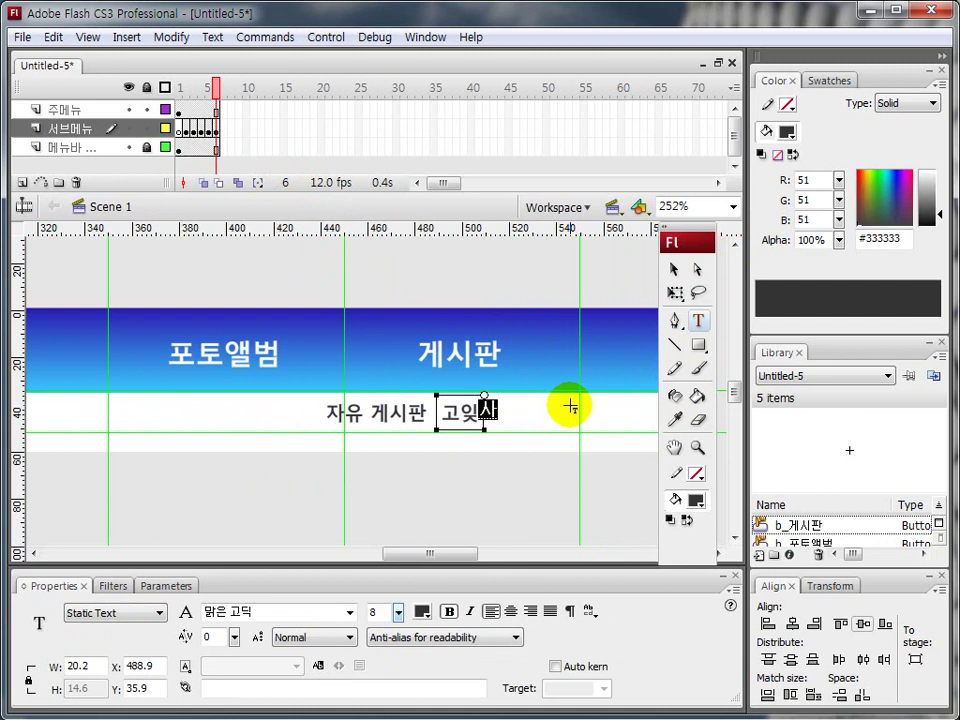
pyautogui.press('BackSpace')
pyautogui.press('BackSpace')
pyautogui.press('BackSpace')
pyautogui.press('BackSpace')
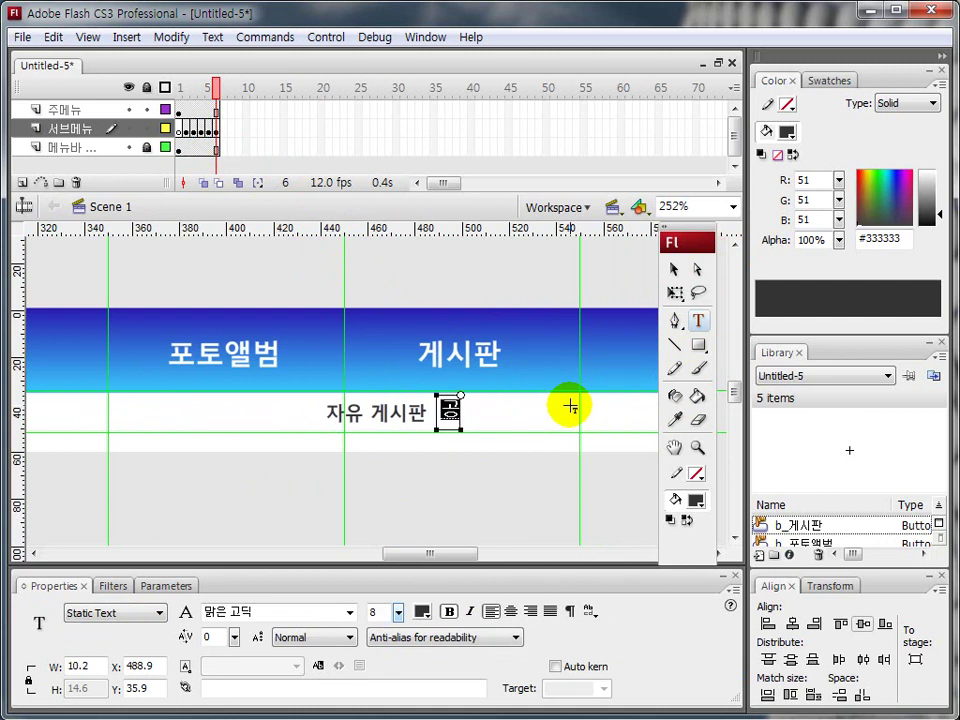
pyautogui.write('공지항')
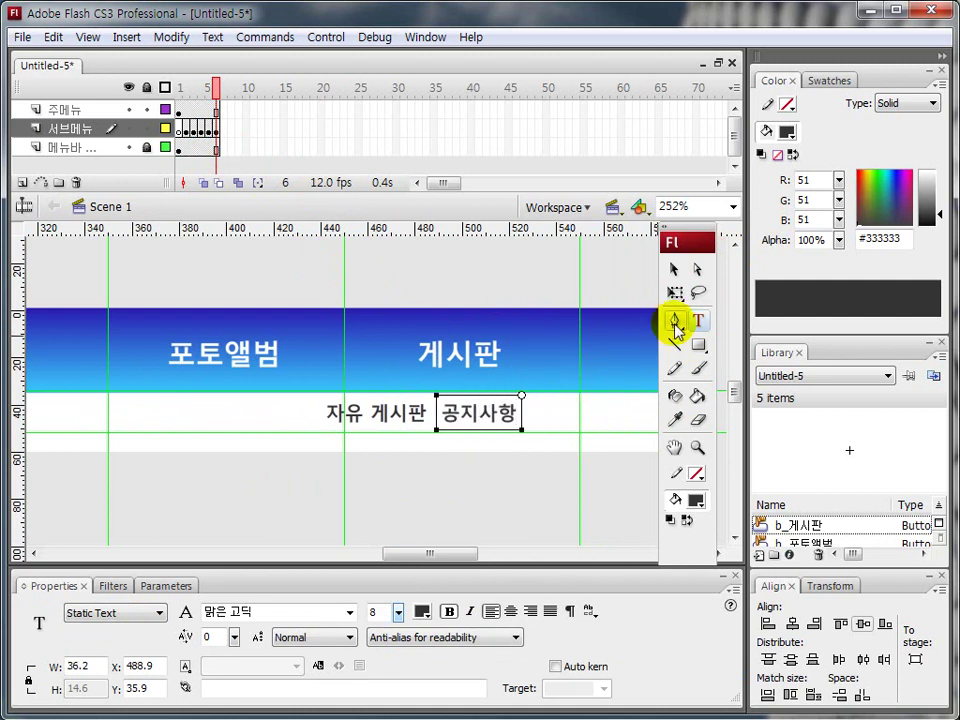
pyautogui.click(674, 270)
# Step: Duplicate the 공지사항 label to about X 538.3 and change the copy's text to Q & A
pyautogui.moveTo(478, 418); pyautogui.dragTo(537, 419)
pyautogui.doubleClick(610, 415)
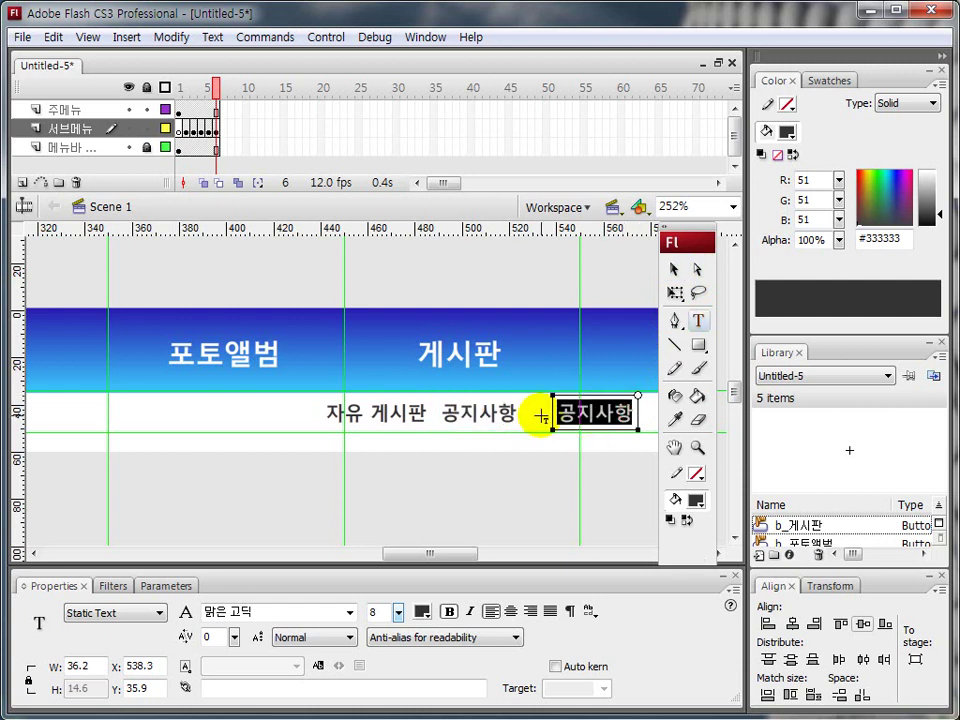
pyautogui.write('Q')
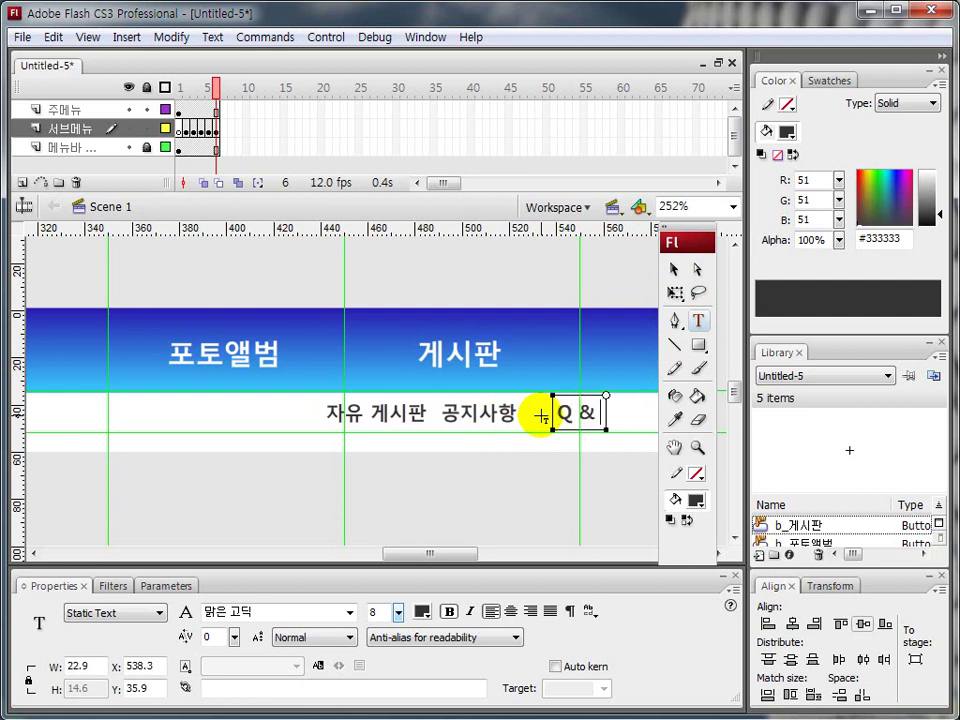
pyautogui.write(' & A')
pyautogui.click(674, 268)
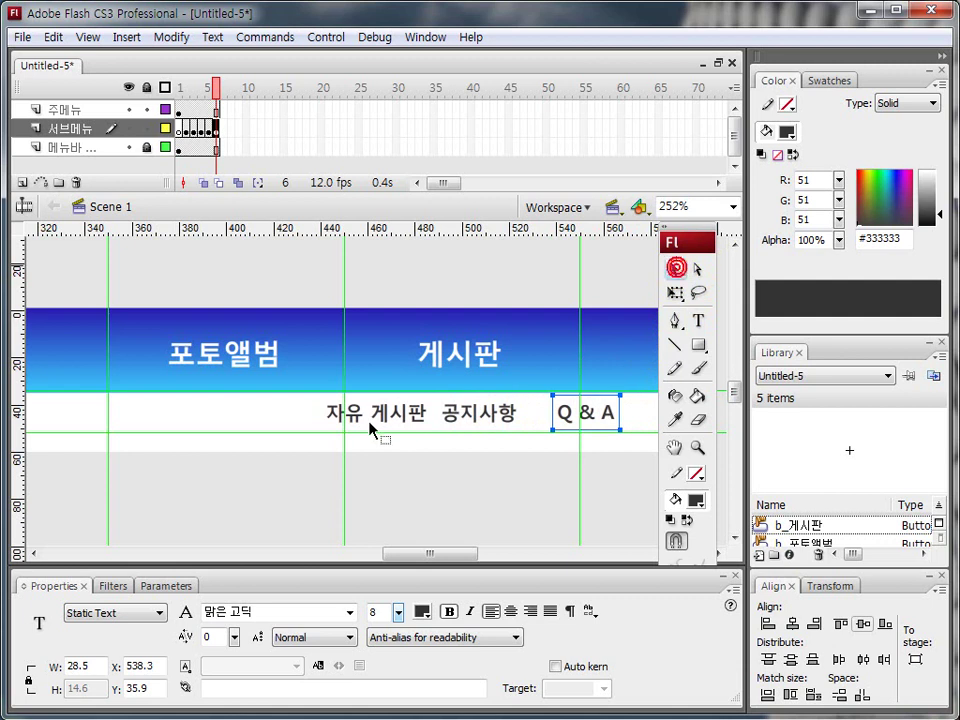
# Step: Move the three frame 6 labels down to about Y 37.1 and shift 공지사항 right to about X 494.7
pyautogui.click(414, 412)
pyautogui.moveTo(580, 402); pyautogui.dragTo(581, 404)
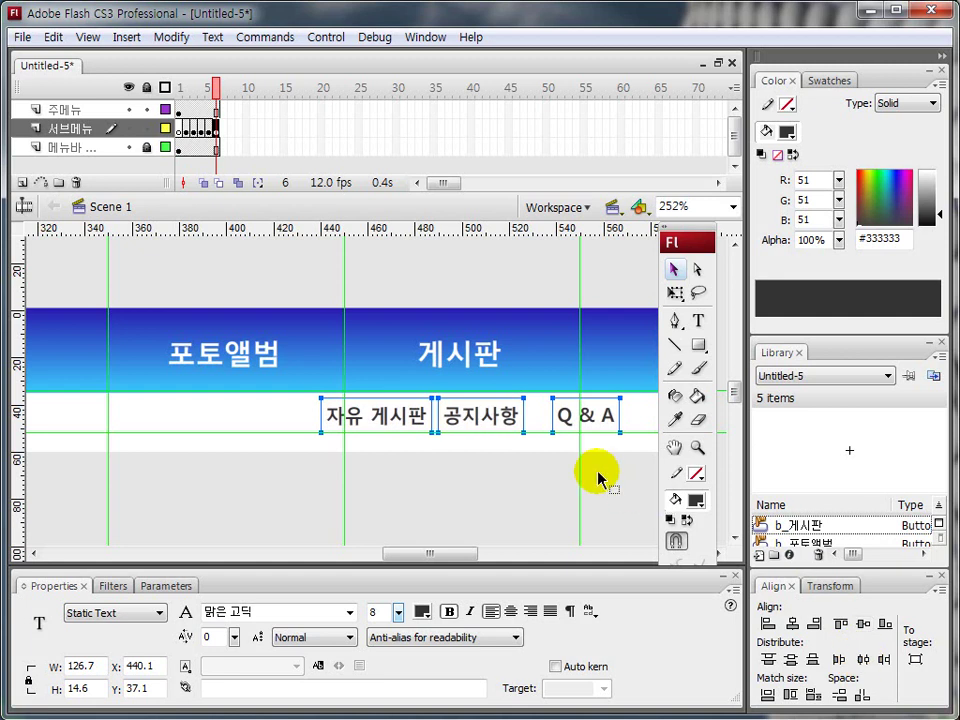
pyautogui.click(630, 493)
pyautogui.click(470, 415)
pyautogui.moveTo(527, 418); pyautogui.dragTo(529, 418)
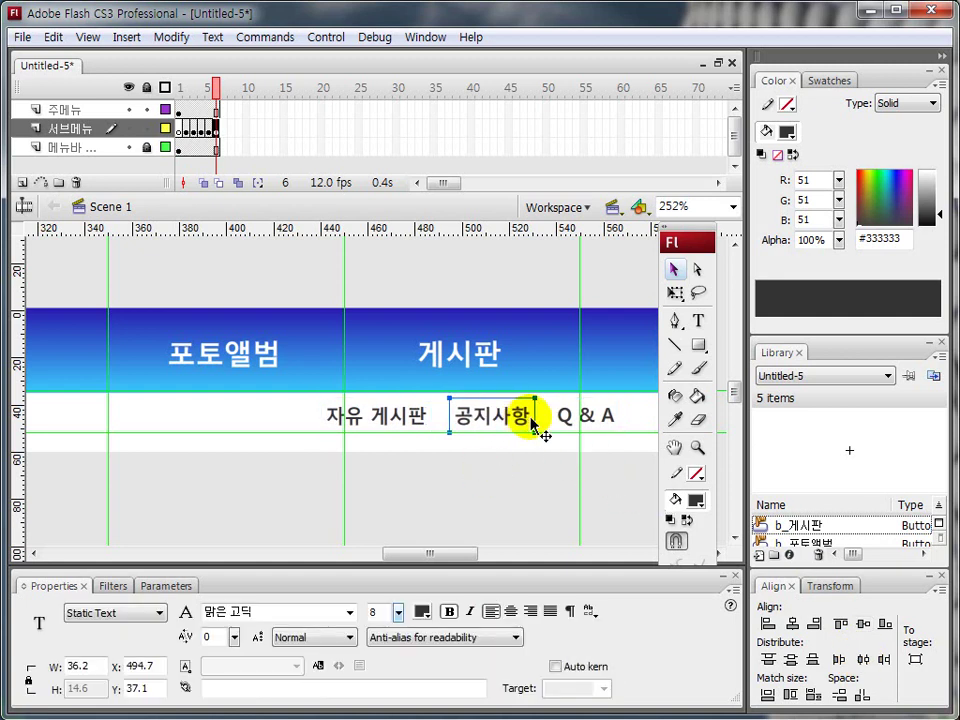
# Step: Select the 자유 게시판, 공지사항 and Q & A labels together and nudge them left to about X 432.1
pyautogui.keyDown('shift'); pyautogui.click(381, 414); pyautogui.keyUp('shift')
pyautogui.keyDown('shift'); pyautogui.click(493, 413); pyautogui.keyUp('shift')
pyautogui.keyDown('shift'); pyautogui.click(493, 413); pyautogui.keyUp('shift')
pyautogui.keyDown('shift'); pyautogui.click(582, 413); pyautogui.keyUp('shift')
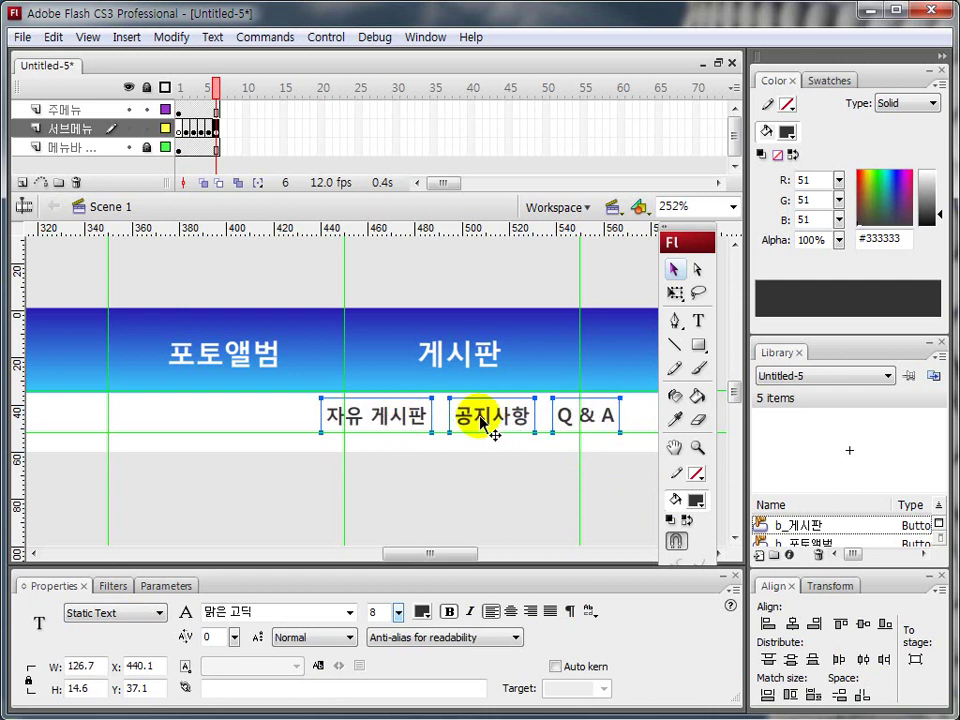
pyautogui.press('Left')
pyautogui.press('Left')
pyautogui.press('Left')
pyautogui.press('Left')
pyautogui.press('Left')
pyautogui.press('Left')
pyautogui.press('Left')
pyautogui.press('Left')
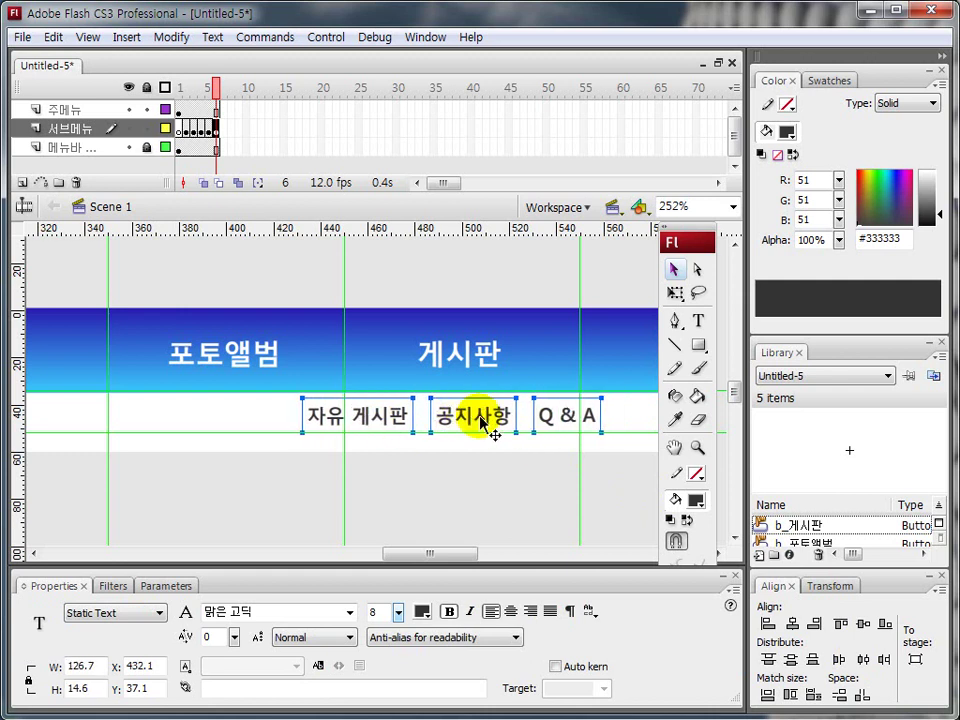
pyautogui.click(216, 471)
# Step: Review frames 1 to 3 of the timeline to check the submenu labels against the main menu items
pyautogui.click(697, 449)
pyautogui.keyDown('alt'); pyautogui.click(514, 431); pyautogui.keyUp('alt')
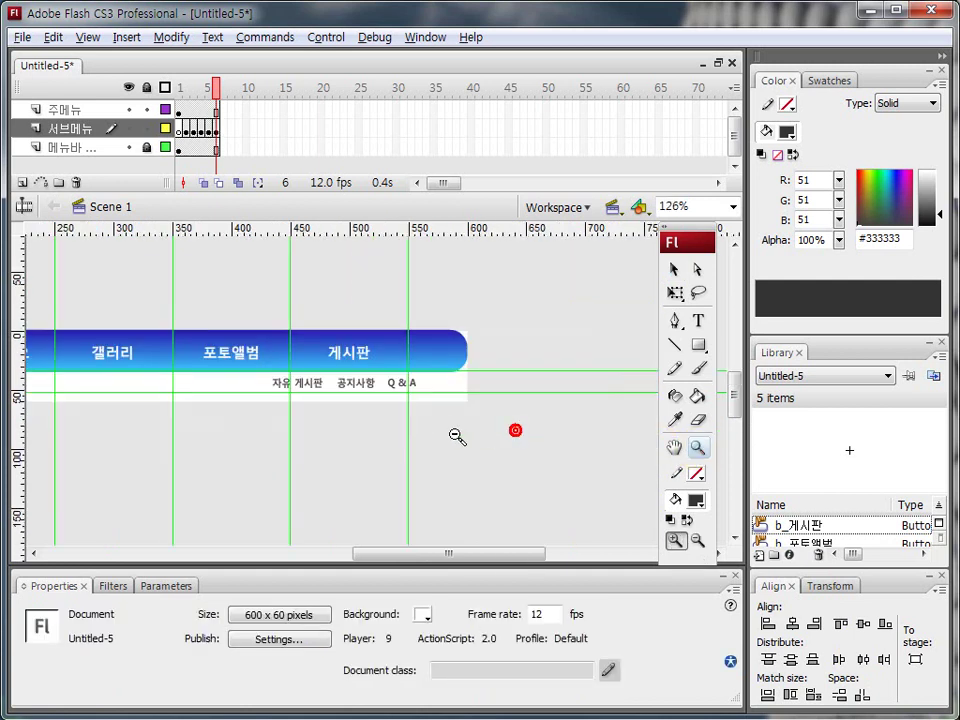
pyautogui.moveTo(268, 398); pyautogui.dragTo(456, 392)
pyautogui.moveTo(214, 88); pyautogui.dragTo(178, 88)
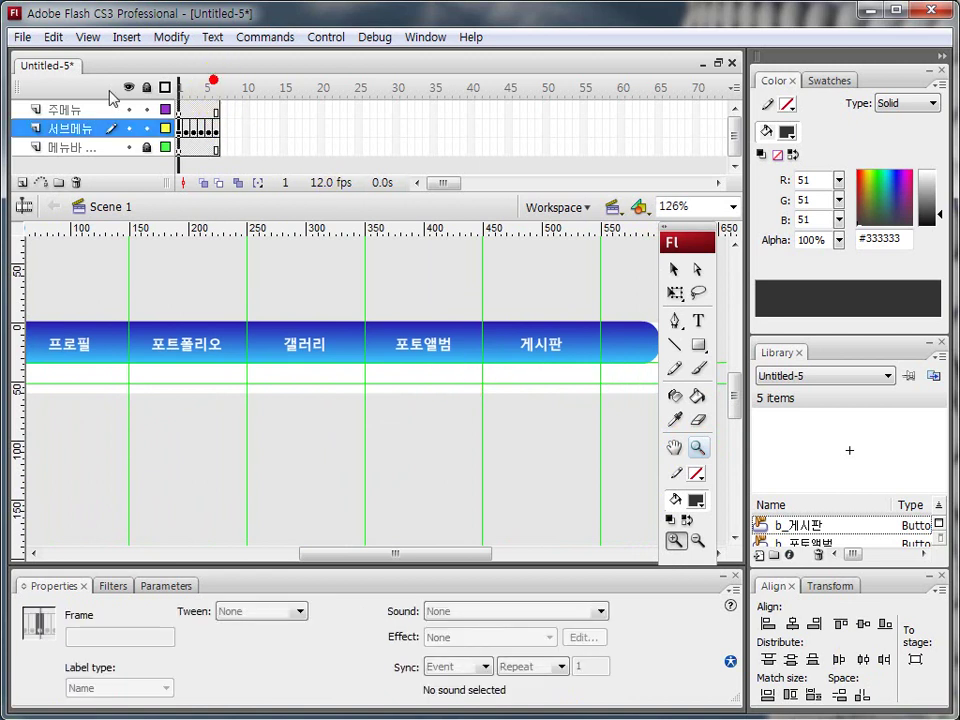
pyautogui.moveTo(72, 338); pyautogui.dragTo(164, 333)
pyautogui.click(185, 128)
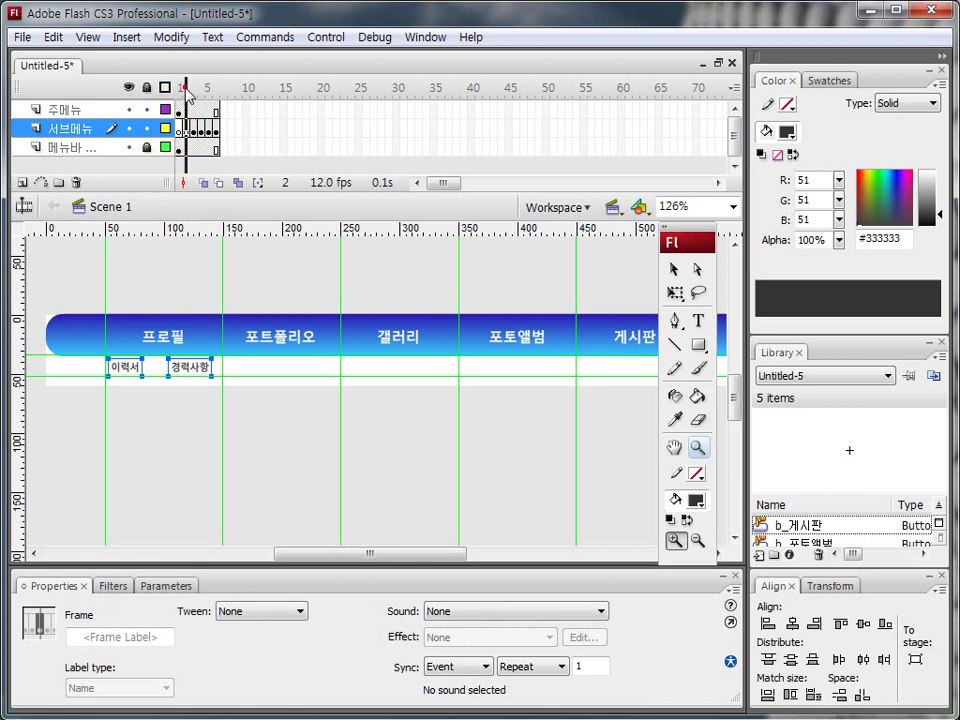
pyautogui.click(185, 87)
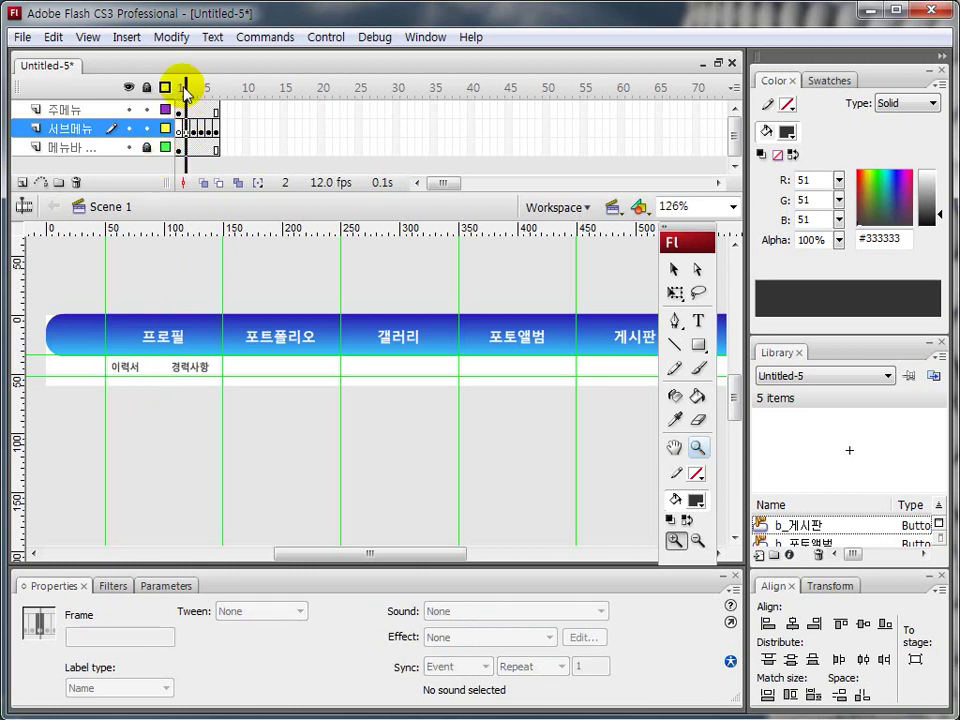
pyautogui.moveTo(184, 88)
pyautogui.mouseDown()
pyautogui.moveTo(217, 95)
pyautogui.moveTo(170, 97)
pyautogui.moveTo(216, 92)
pyautogui.moveTo(196, 100)
pyautogui.mouseUp()
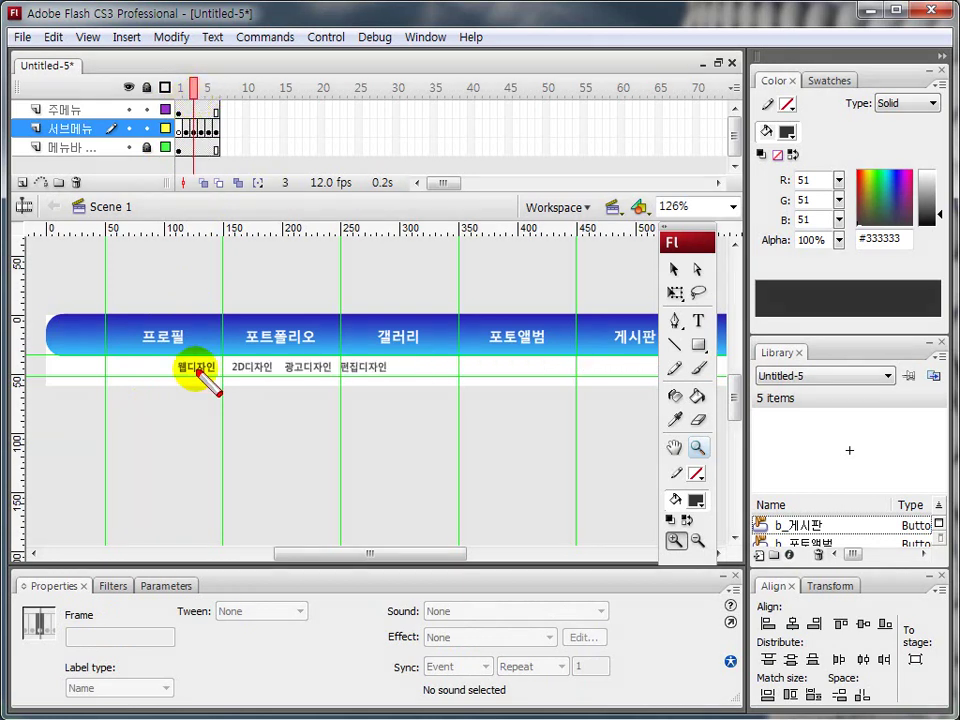
pyautogui.moveTo(194, 380)
pyautogui.mouseDown()
pyautogui.moveTo(243, 364)
pyautogui.moveTo(316, 373)
pyautogui.moveTo(364, 375)
pyautogui.mouseUp()
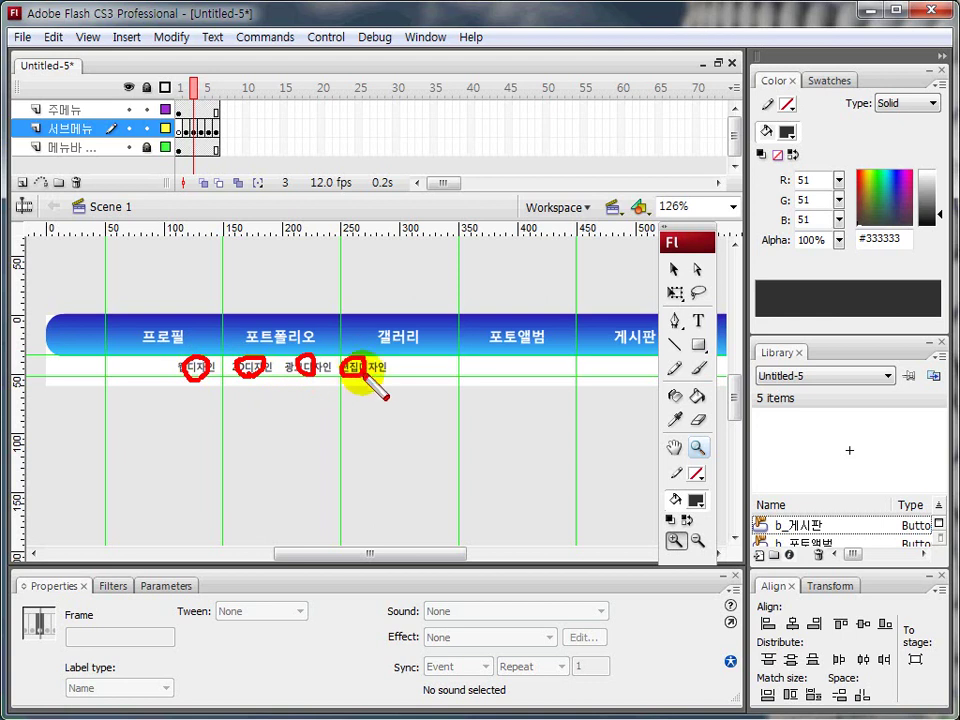
pyautogui.press('Escape')
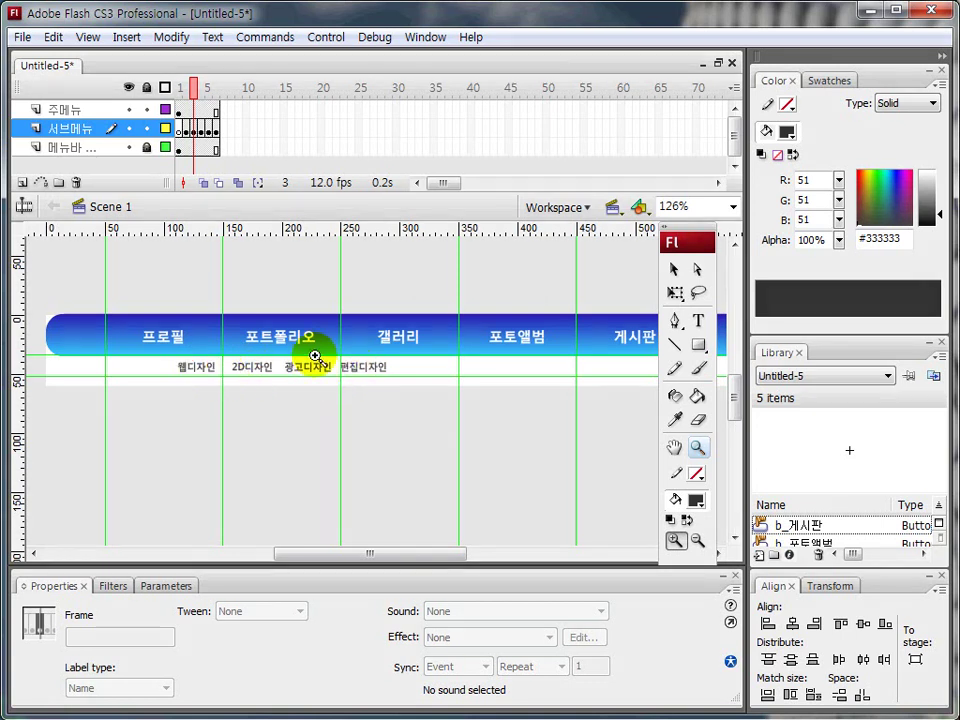
pyautogui.click(675, 269)
pyautogui.click(260, 441)
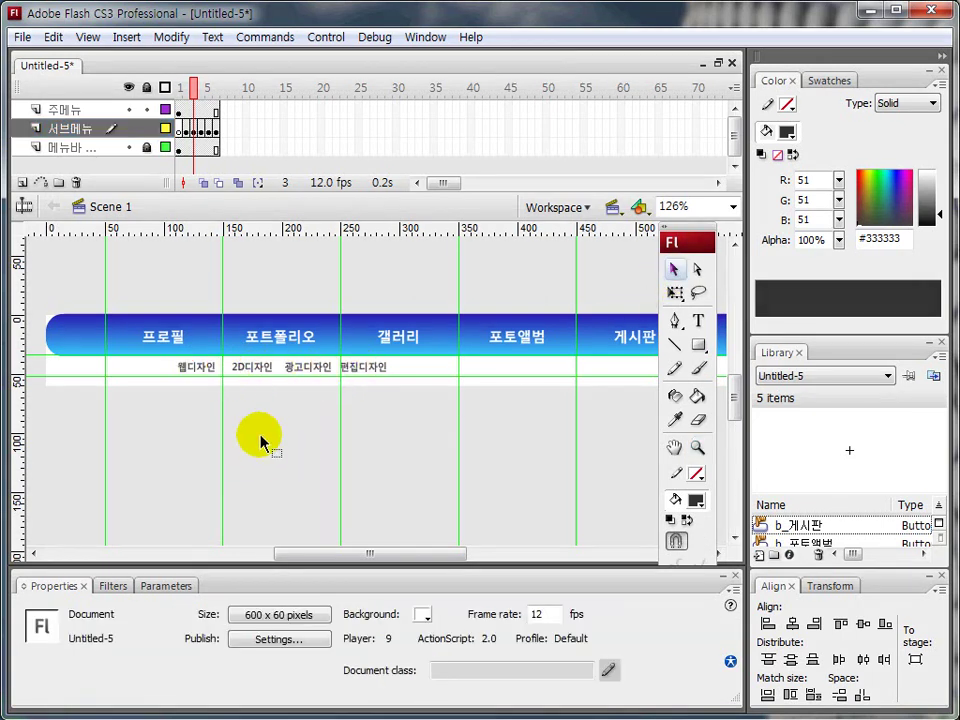
pyautogui.moveTo(188, 87); pyautogui.dragTo(172, 109)
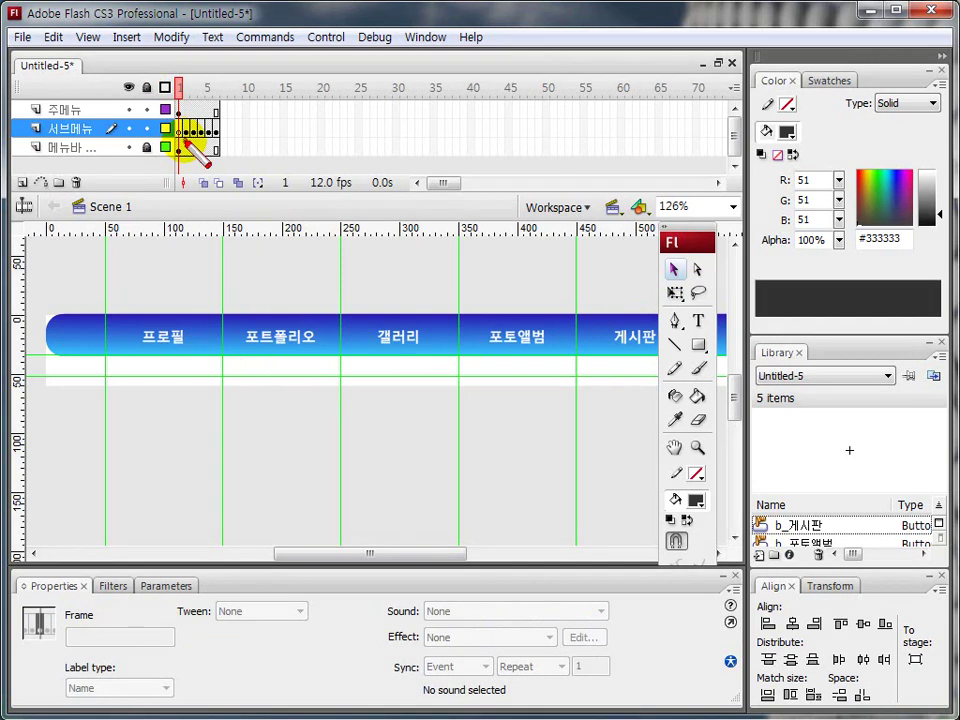
pyautogui.moveTo(184, 143); pyautogui.dragTo(186, 150)
# Step: Test the movie to watch its playback, close the preview, and scrub between frames 1 and 2 to compare the submenu area
pyautogui.click(178, 88)
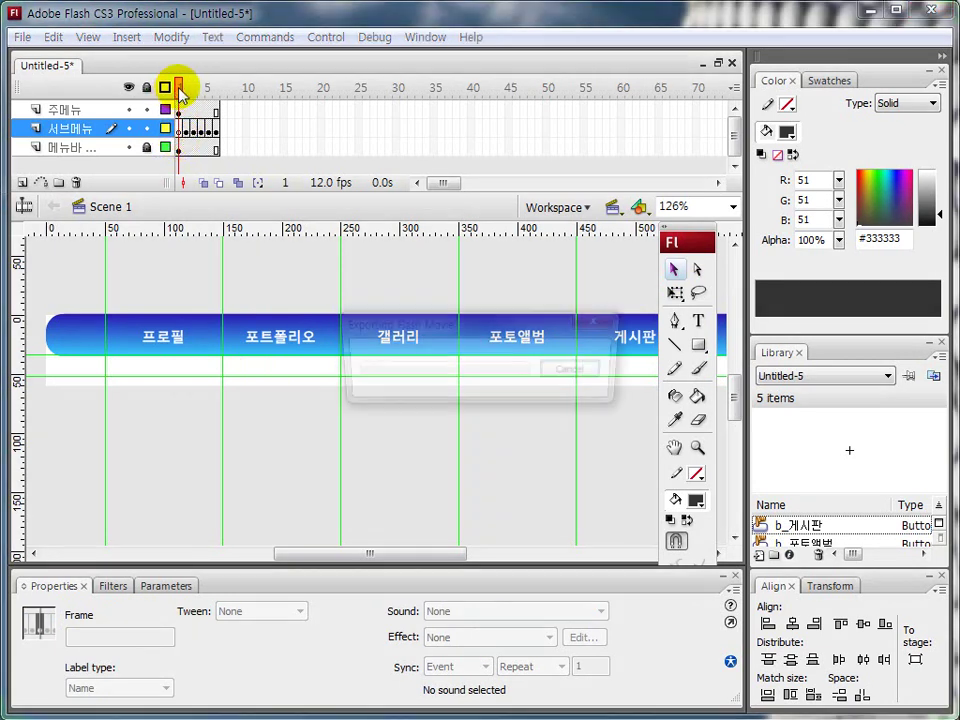
pyautogui.hotkey('ctrl', 'Return')
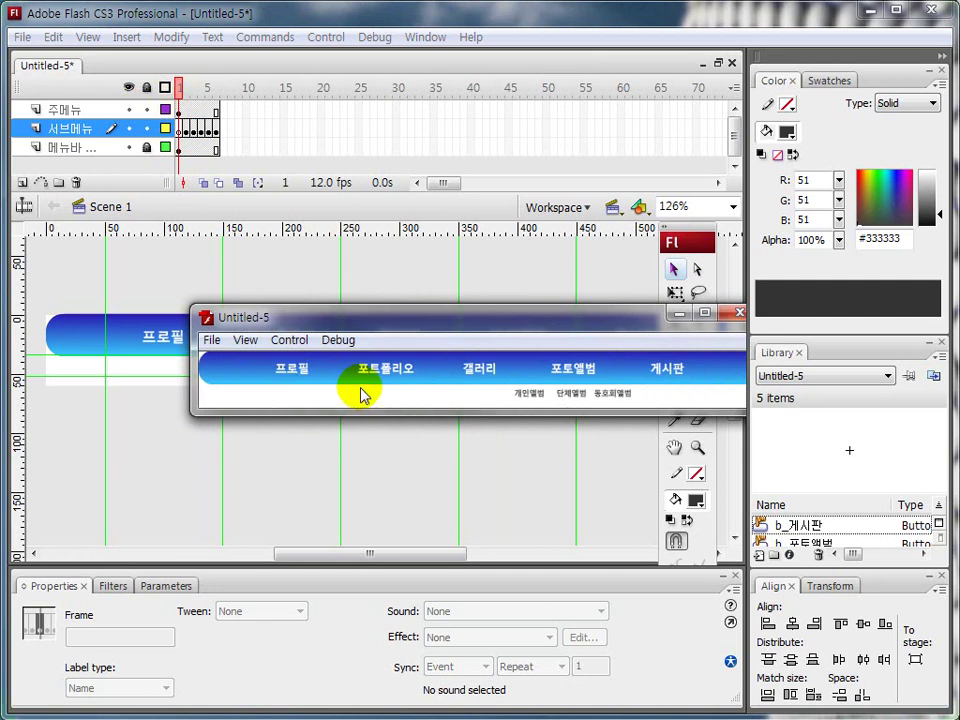
pyautogui.moveTo(469, 332); pyautogui.dragTo(364, 338)
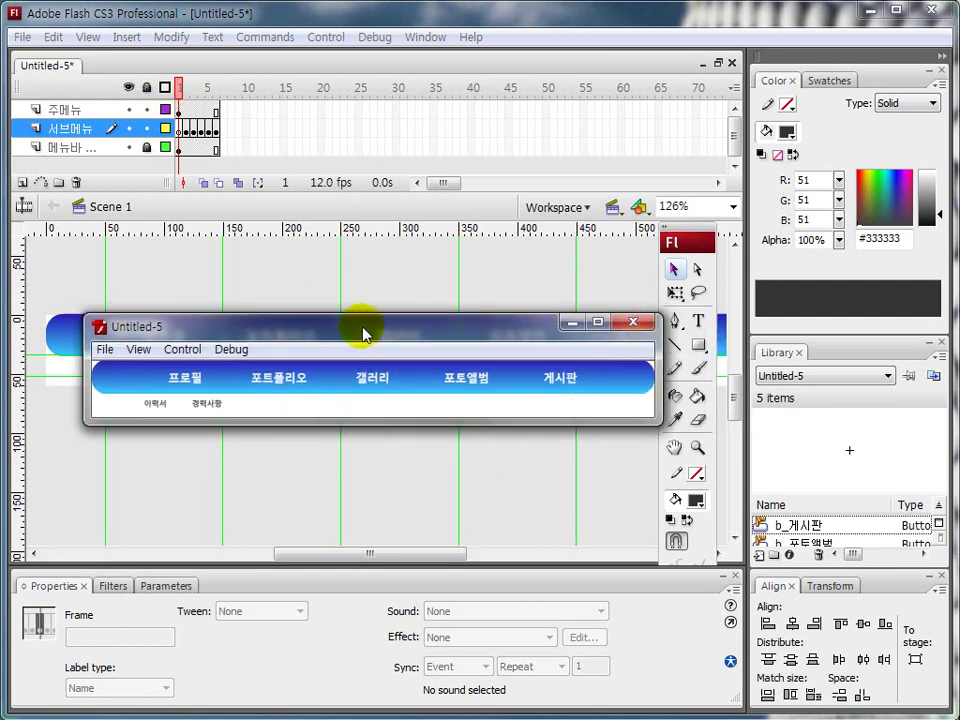
pyautogui.click(630, 322)
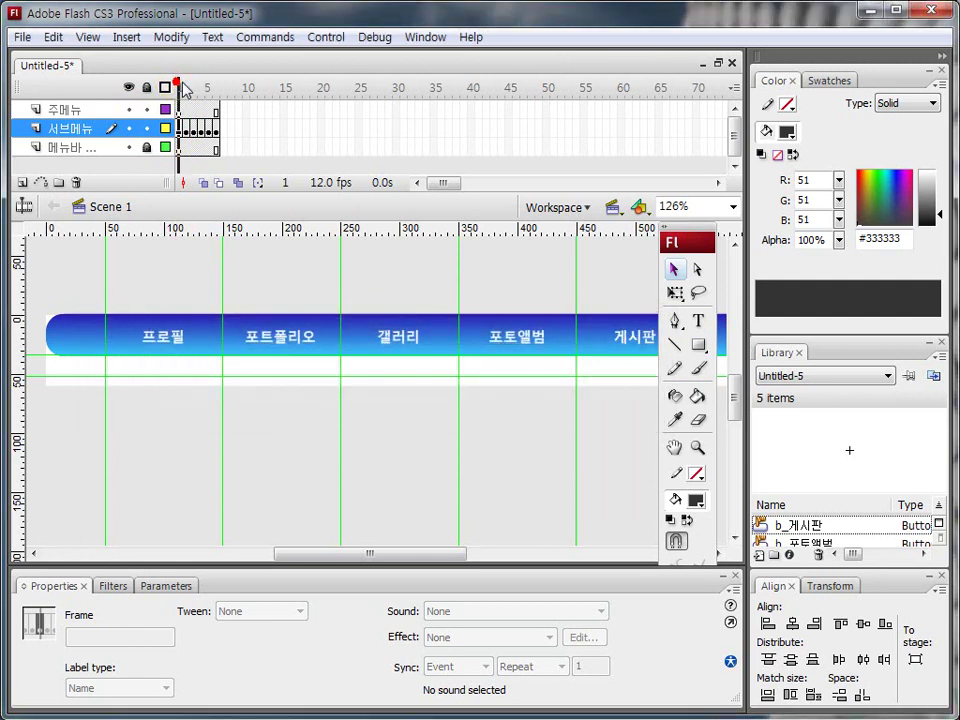
pyautogui.moveTo(178, 92)
pyautogui.mouseDown()
pyautogui.moveTo(199, 86)
pyautogui.moveTo(168, 92)
pyautogui.moveTo(197, 90)
pyautogui.moveTo(187, 90)
pyautogui.mouseUp()
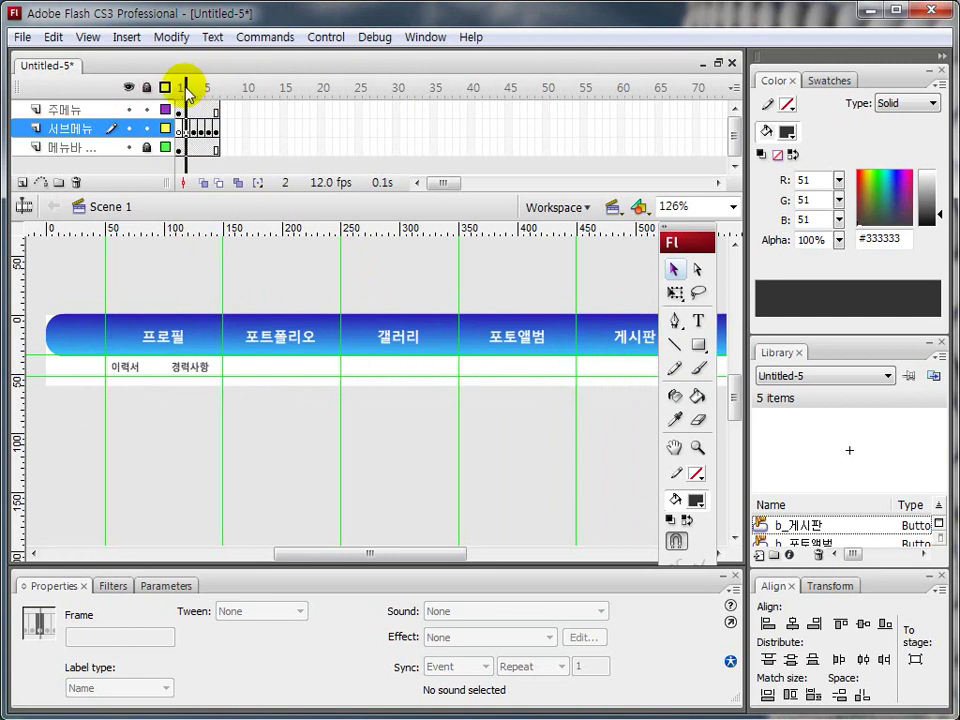
pyautogui.moveTo(187, 90); pyautogui.dragTo(172, 92)
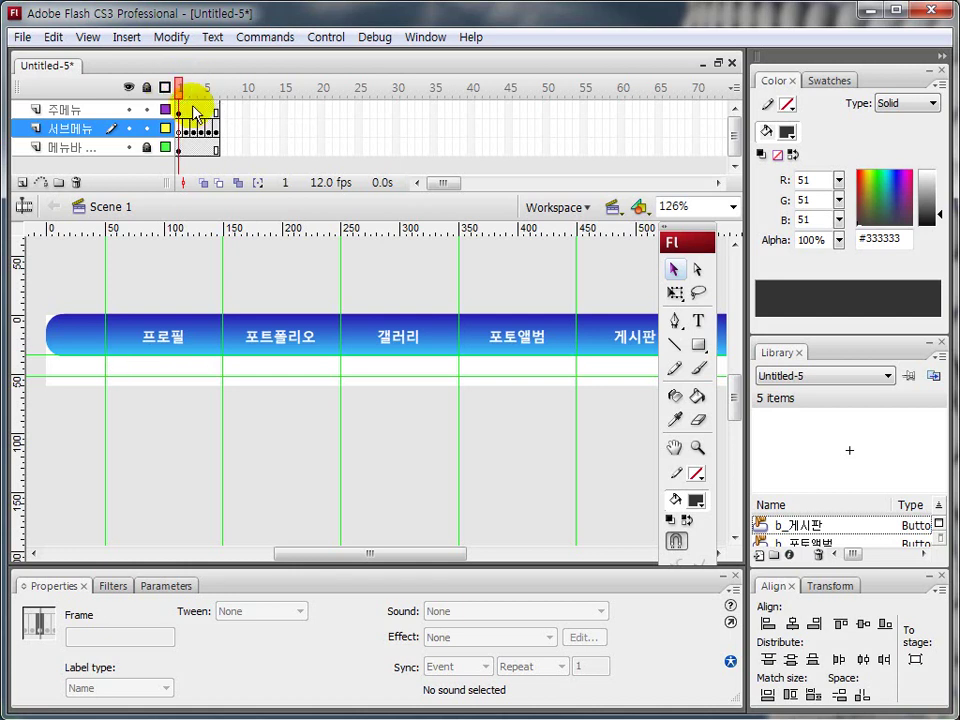
# Step: Move the floating tools panel up so all its tools are visible, and select frame 1 of the 서브메뉴 layer
pyautogui.click(179, 128)
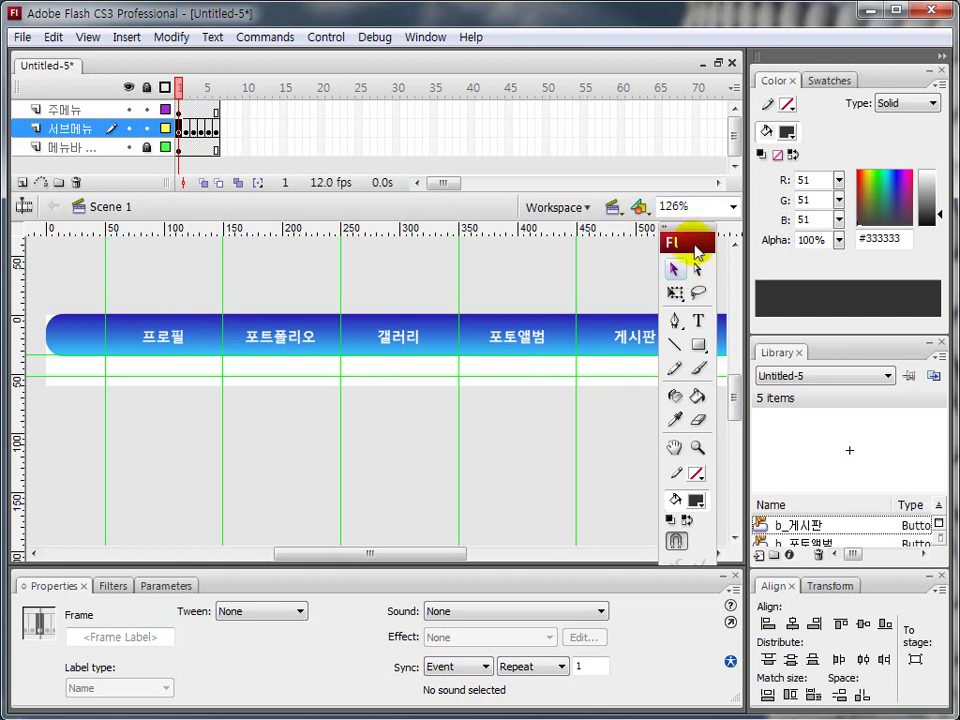
pyautogui.moveTo(692, 231); pyautogui.dragTo(666, 154)
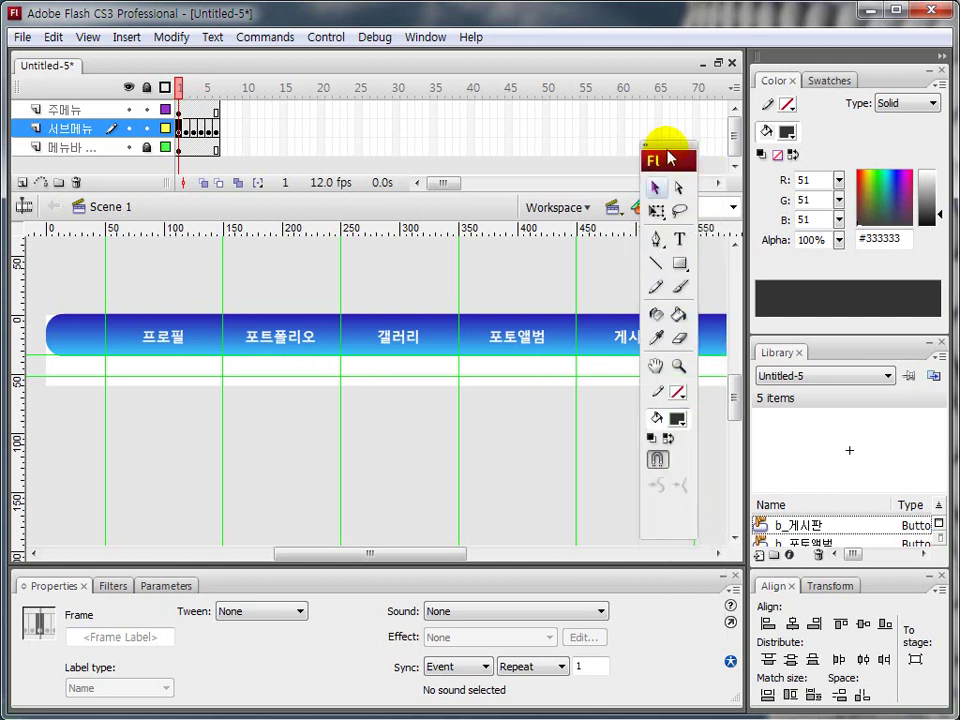
pyautogui.click(179, 127)
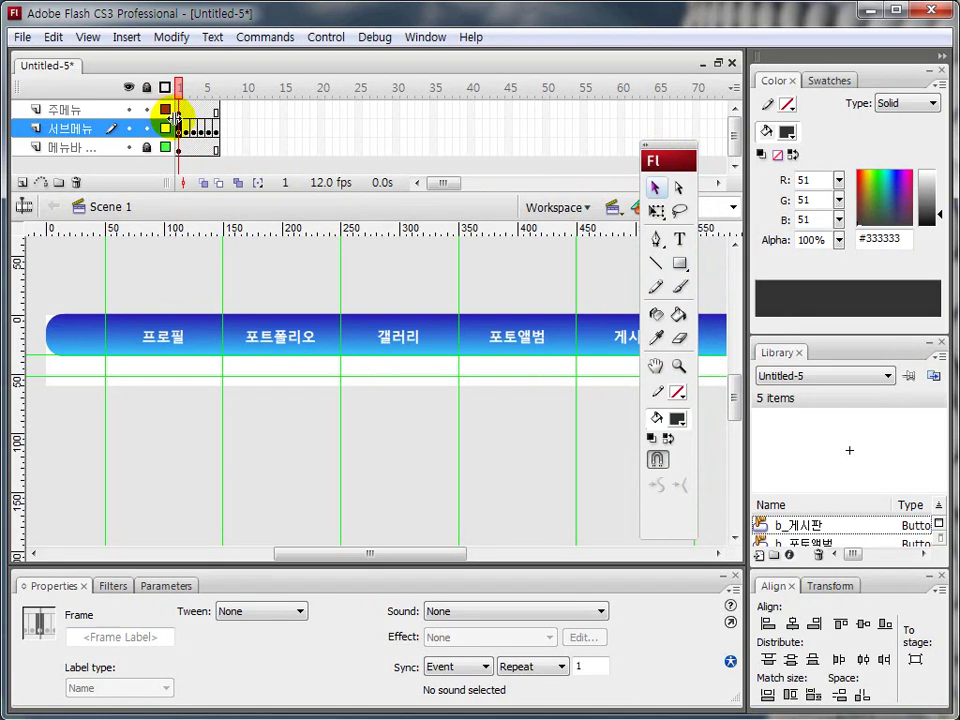
# Step: Open the script editor for frame 1 of the 서브메뉴 layer, ready for code entry
pyautogui.click(150, 422)
pyautogui.moveTo(179, 109); pyautogui.dragTo(183, 140)
pyautogui.click(179, 128)
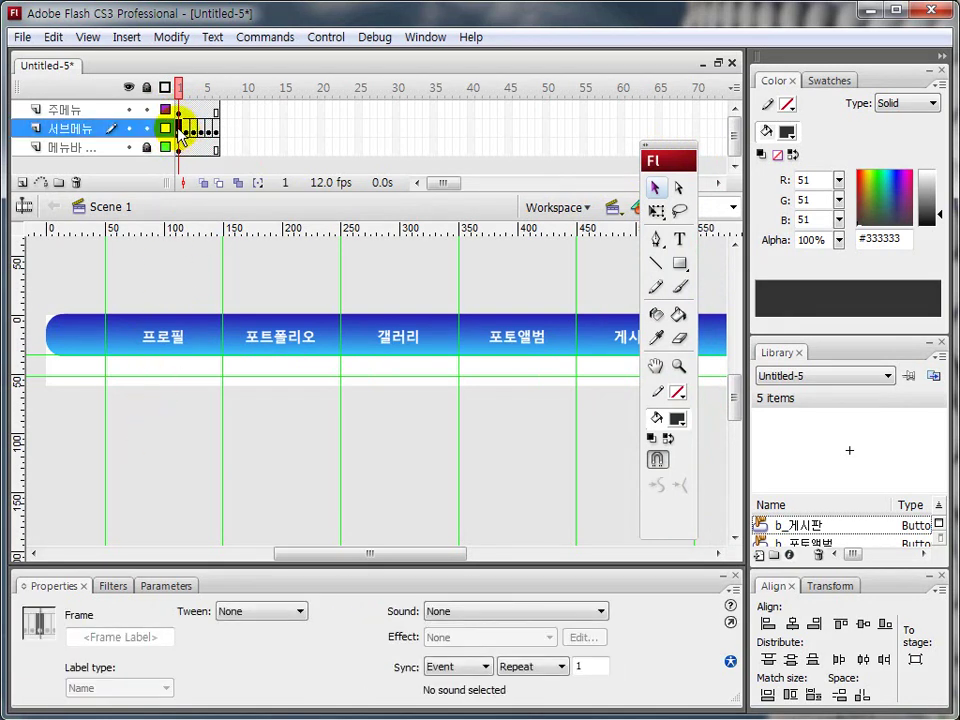
pyautogui.click(425, 37)
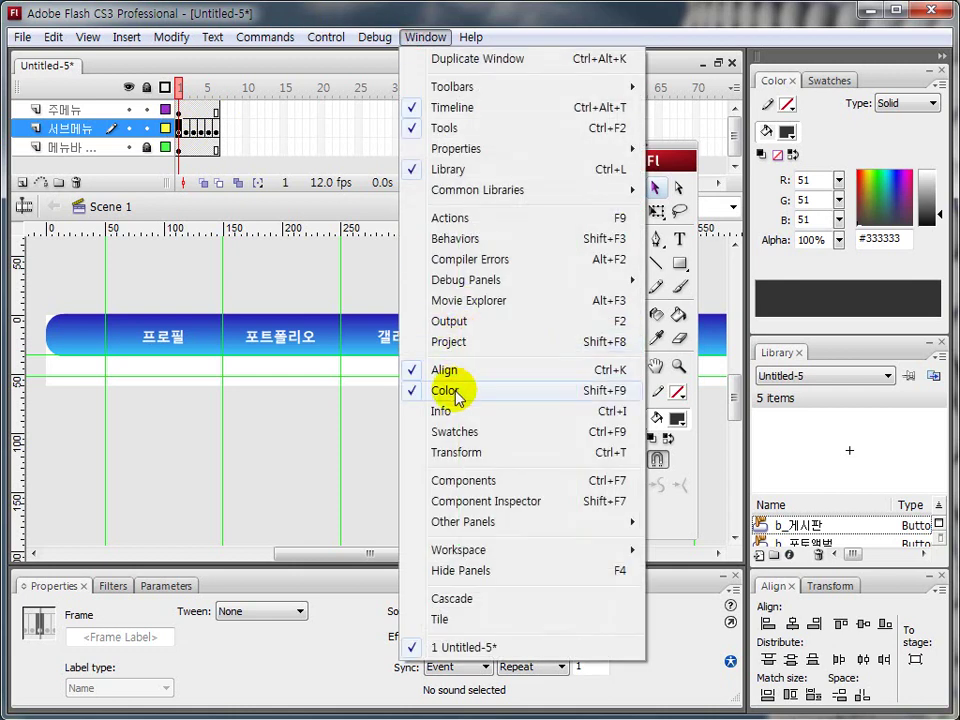
pyautogui.click(449, 217)
pyautogui.click(289, 428)
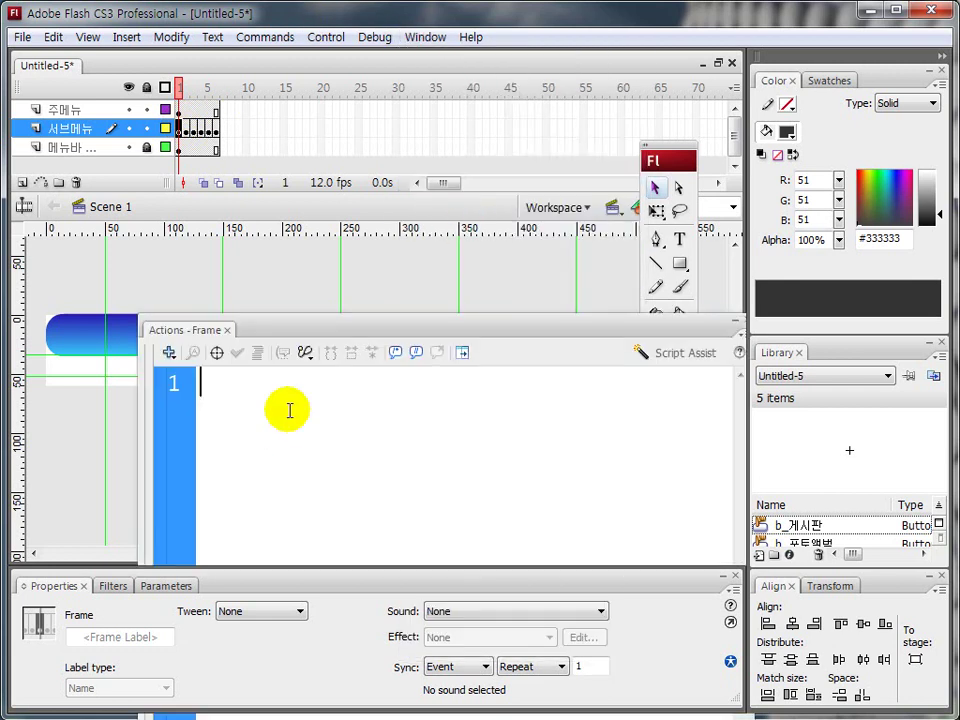
pyautogui.hotkey('ctrl', 's')
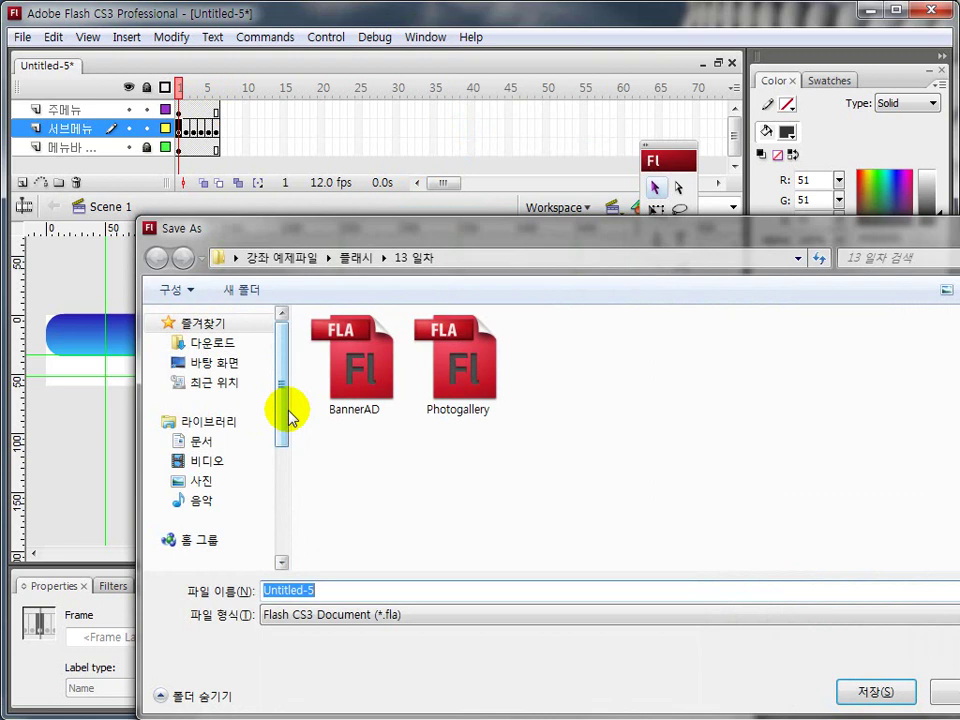
pyautogui.click(946, 692)
pyautogui.click(341, 441)
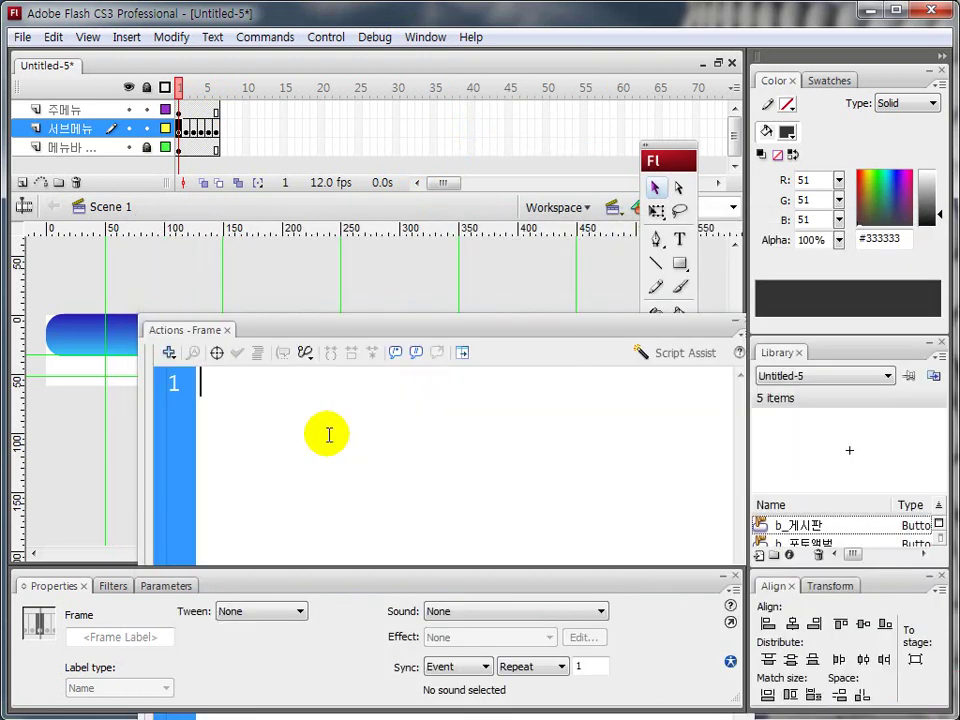
pyautogui.hotkey('ctrl', 's')
pyautogui.click(946, 692)
pyautogui.click(258, 400)
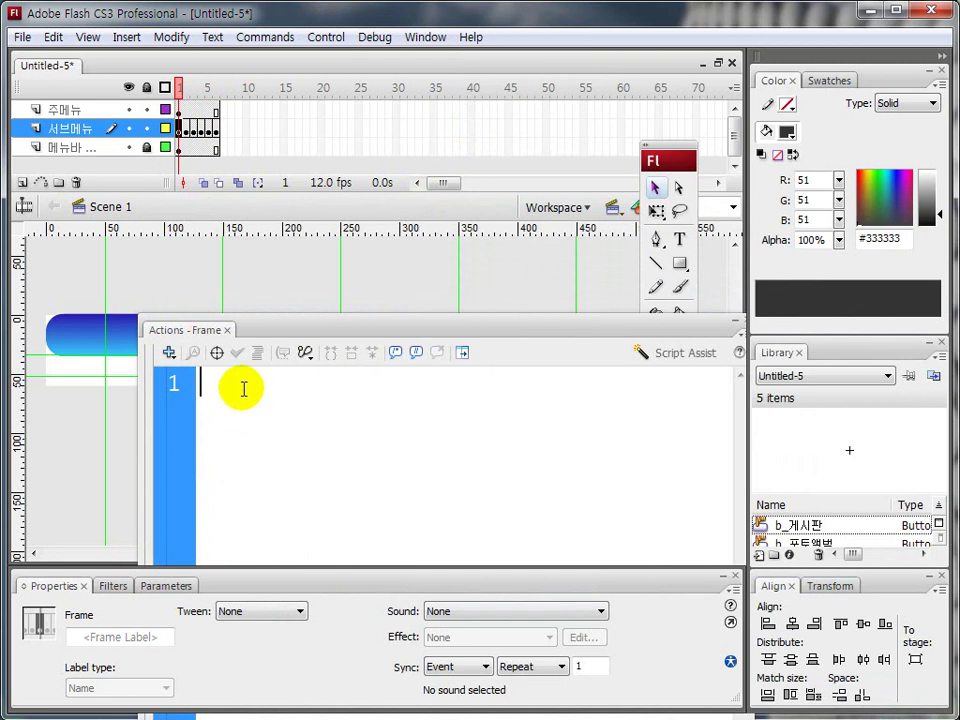
pyautogui.hotkey('ctrl', 's')
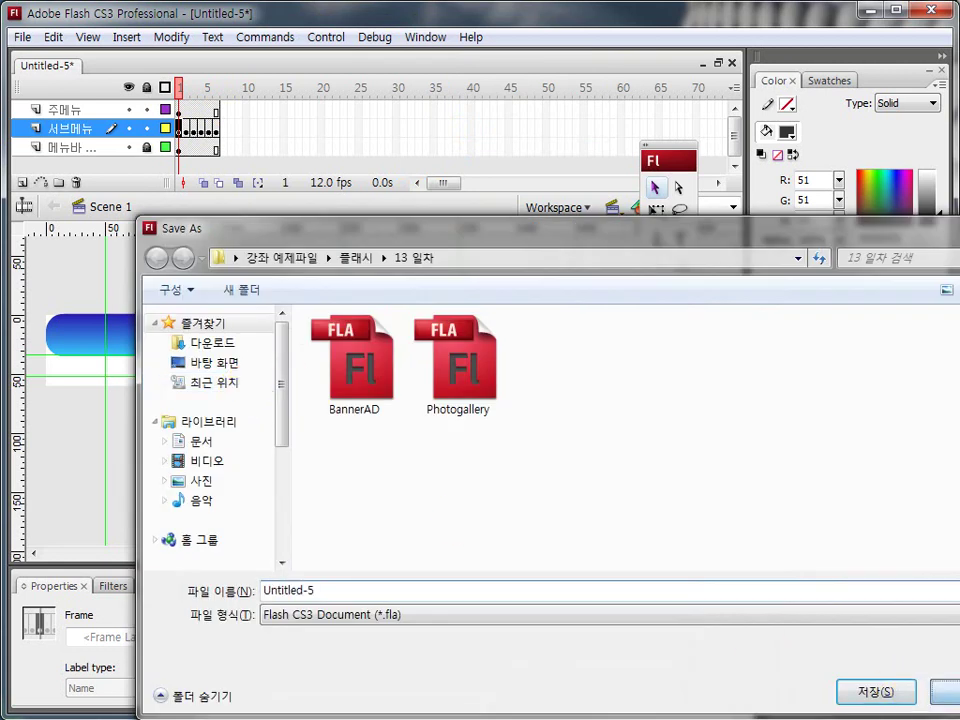
pyautogui.press('Escape')
pyautogui.moveTo(686, 321); pyautogui.dragTo(588, 309)
pyautogui.click(645, 309)
pyautogui.click(193, 461)
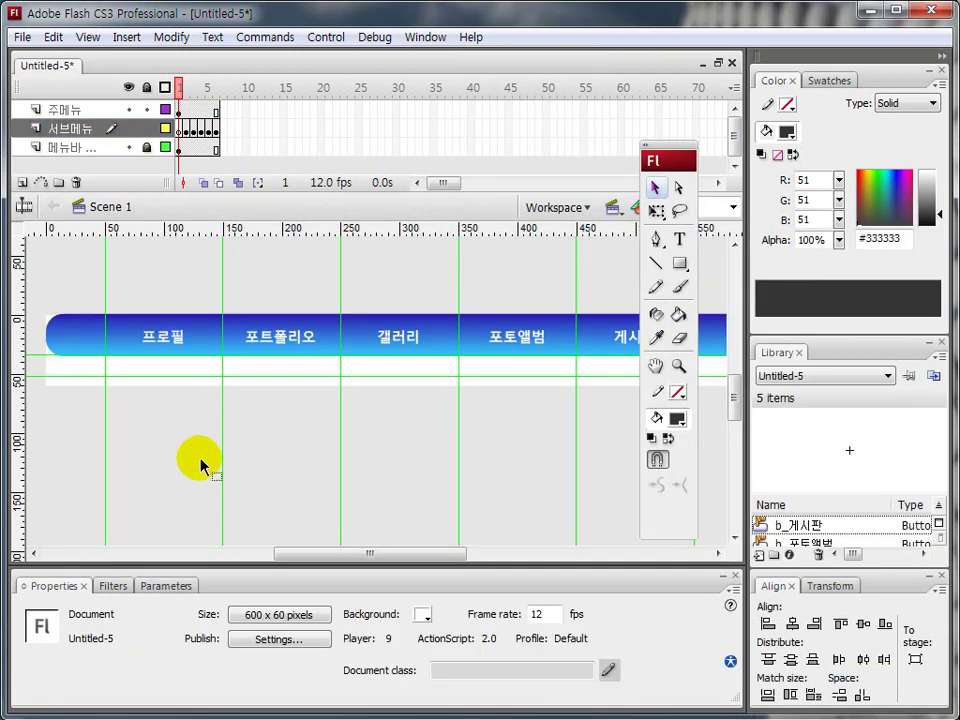
pyautogui.moveTo(189, 84); pyautogui.dragTo(133, 90)
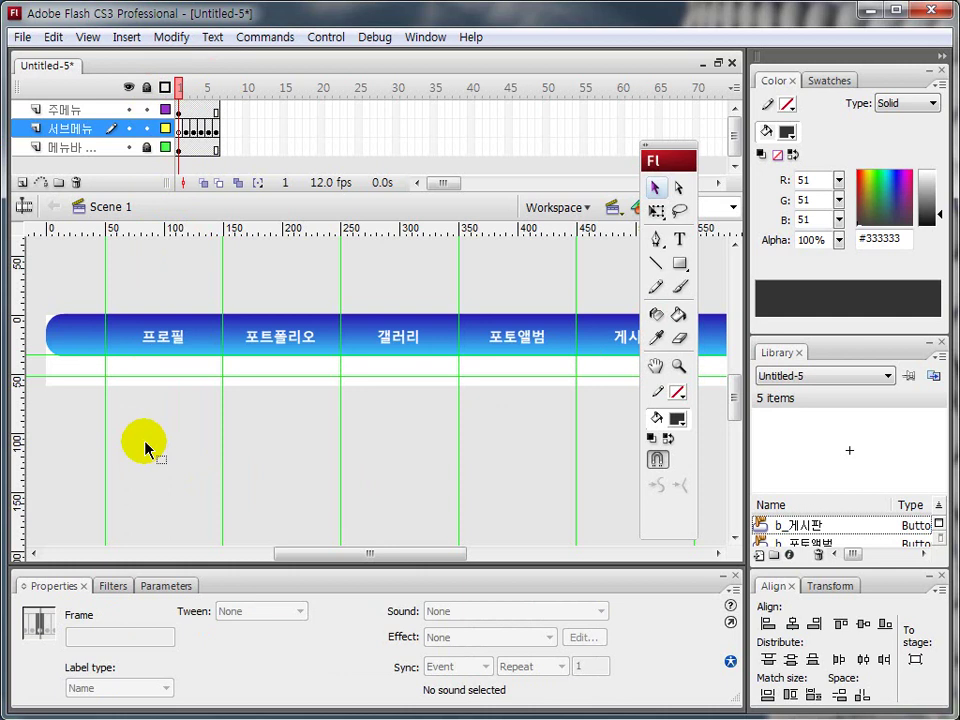
# Step: Save the movie as Untitled-5 in the 13 일차 folder, in Flash CS3 Document (*.fla) format
pyautogui.click(21, 37)
pyautogui.click(66, 212)
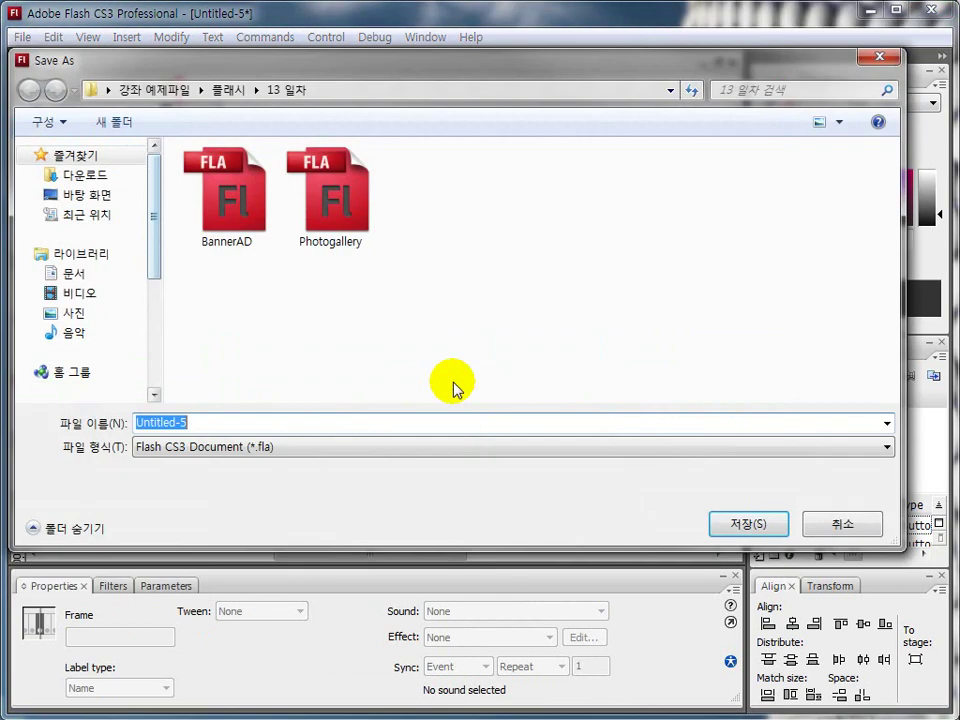
pyautogui.hotkey('ctrl', 'f')
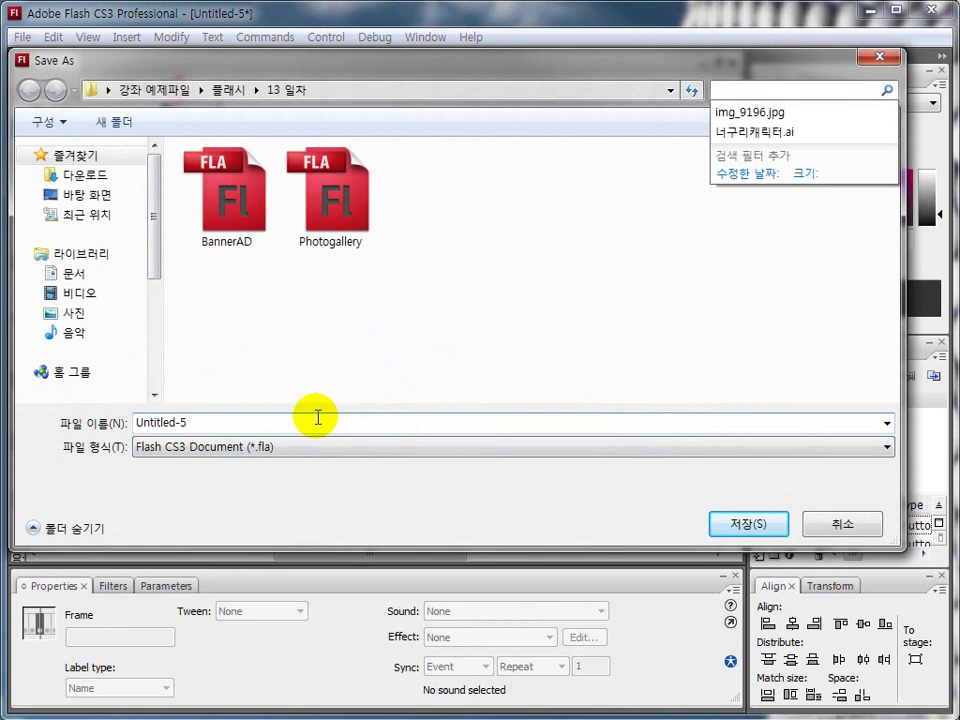
pyautogui.click(257, 422)
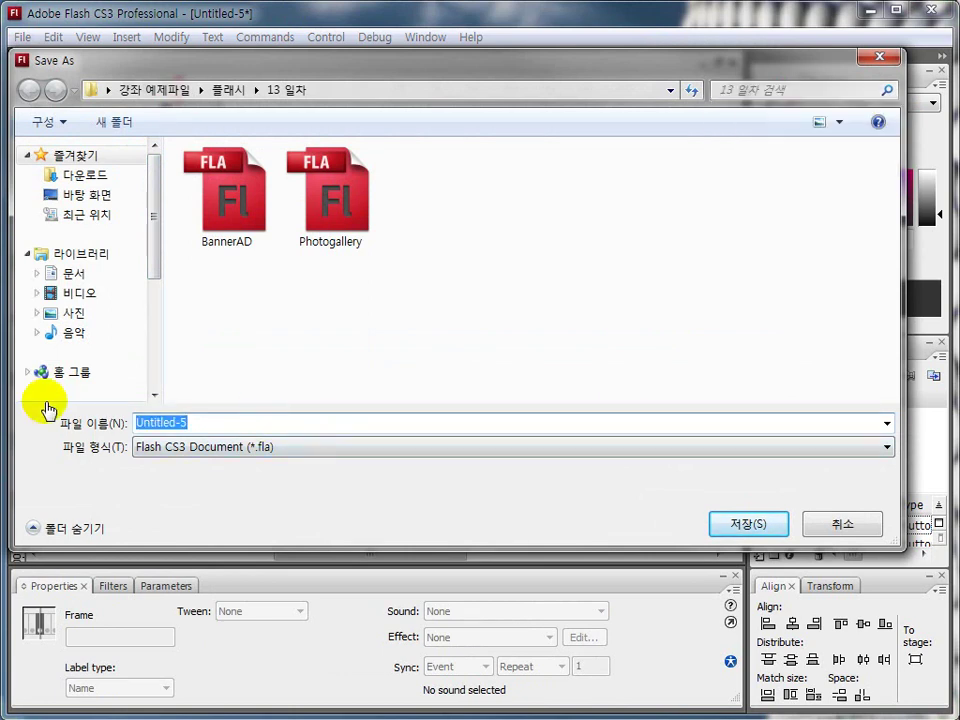
pyautogui.click(202, 422)
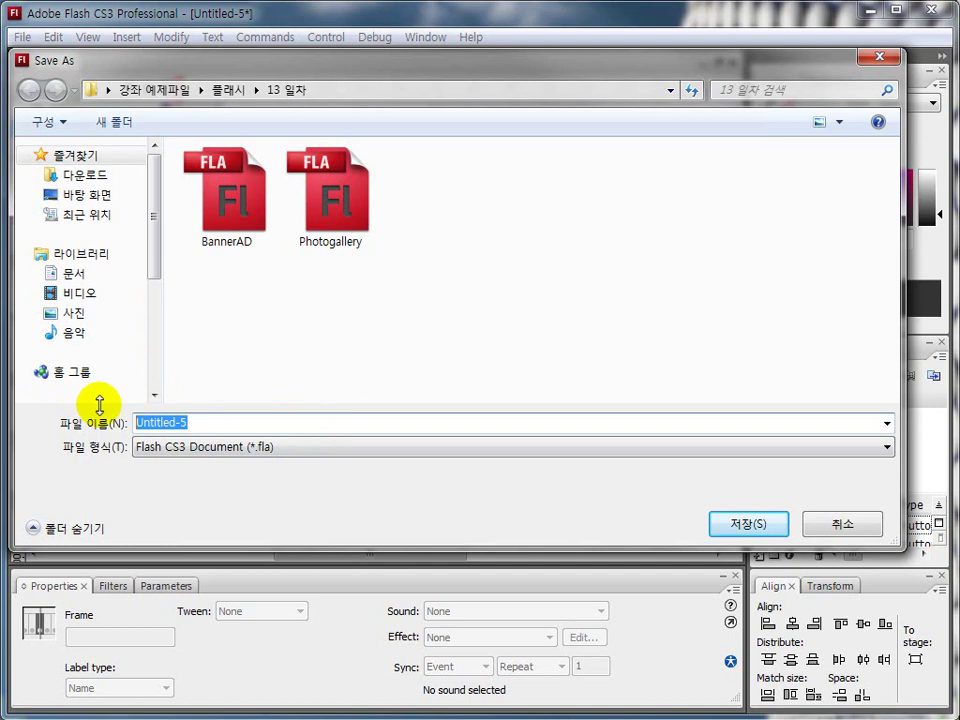
pyautogui.hotkey('ctrl', 'f')
pyautogui.click(600, 392)
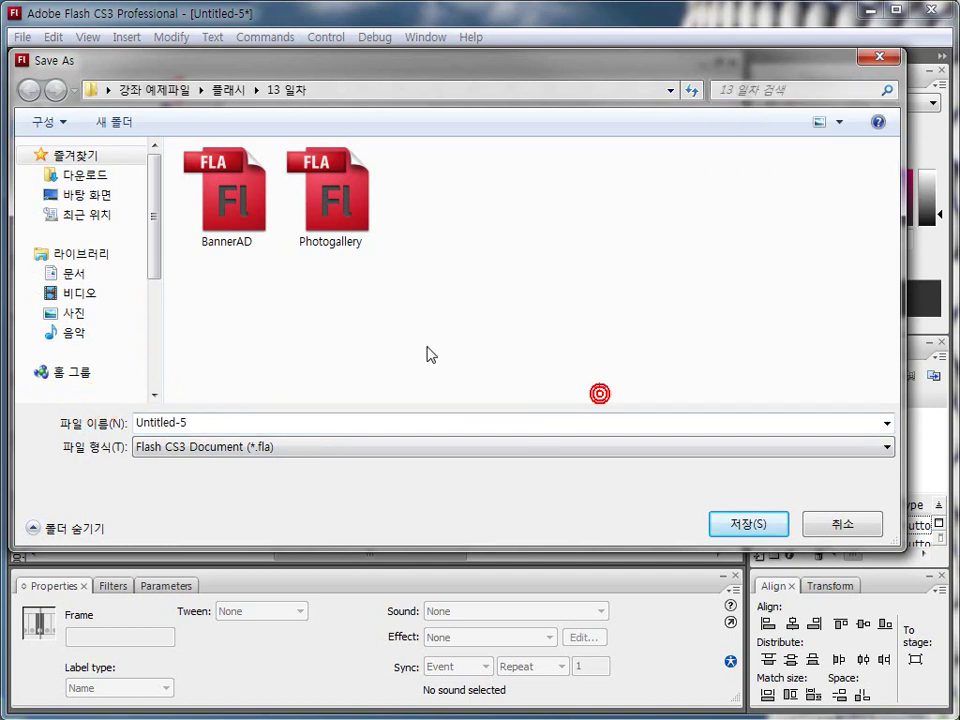
pyautogui.click(238, 424)
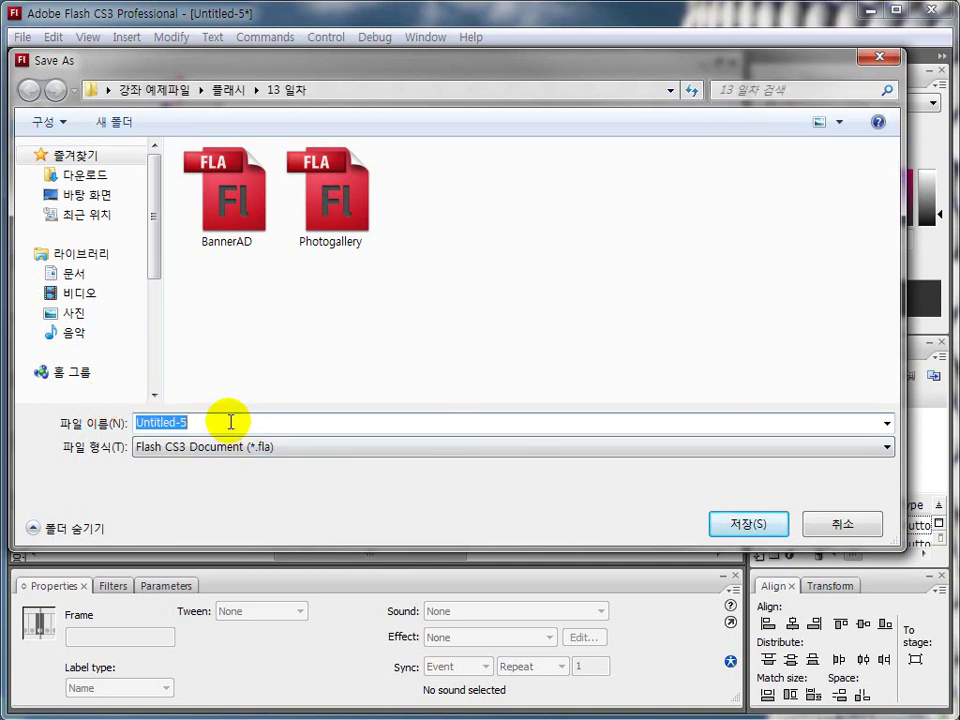
pyautogui.click(230, 422)
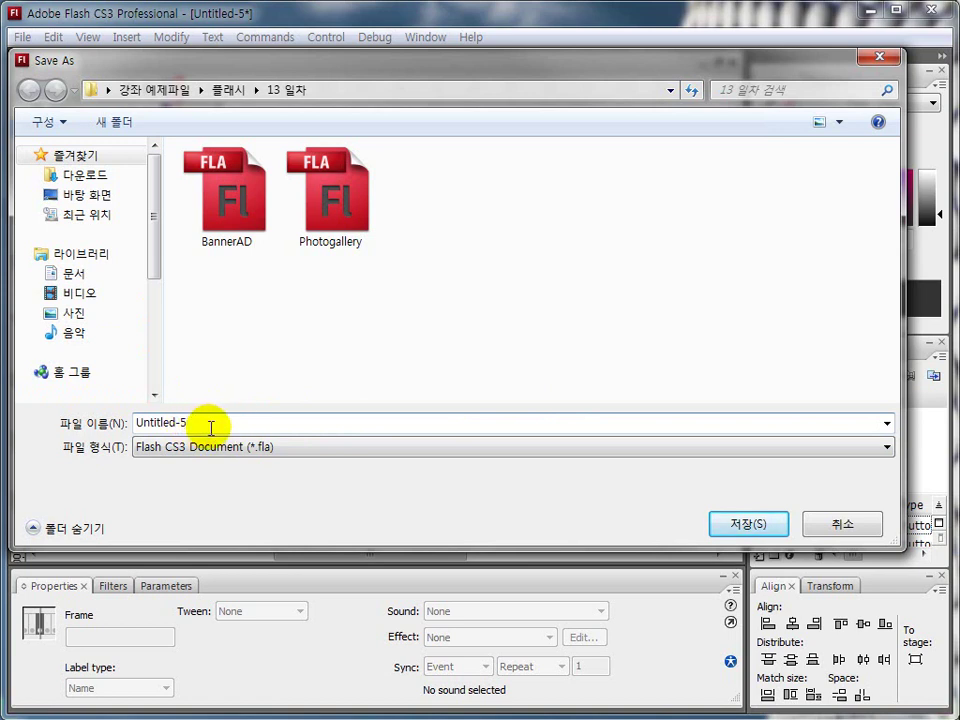
pyautogui.doubleClick(212, 424)
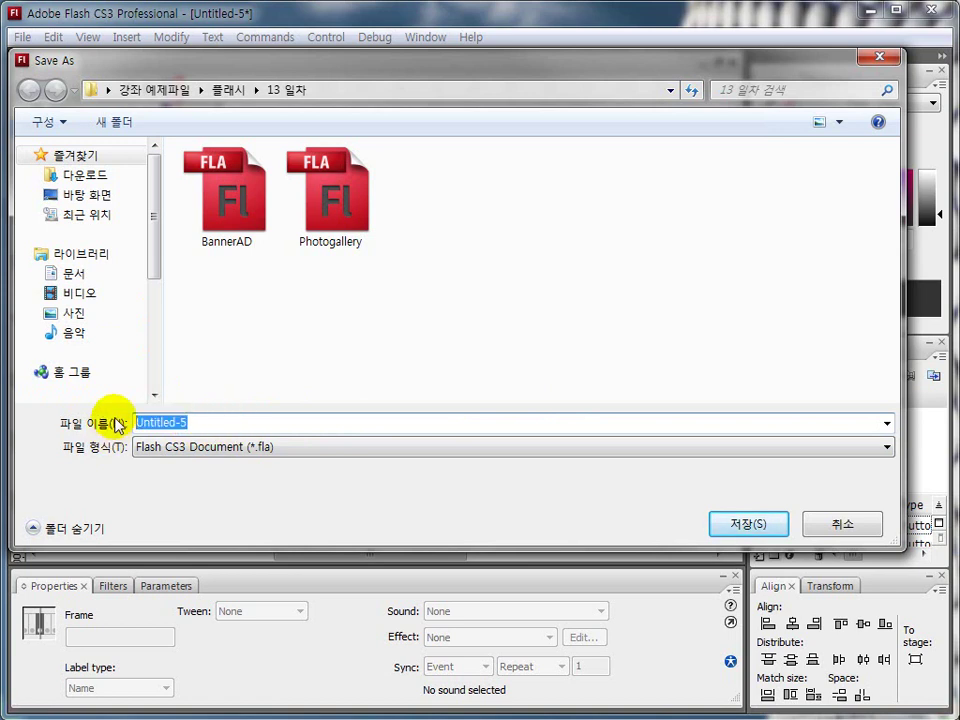
pyautogui.click(733, 523)
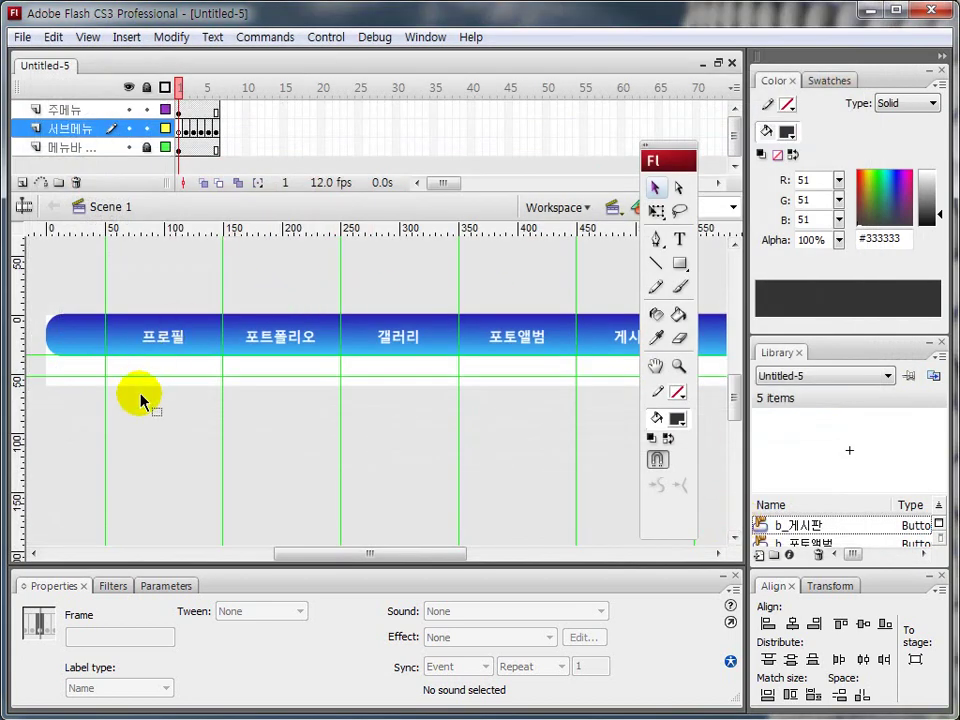